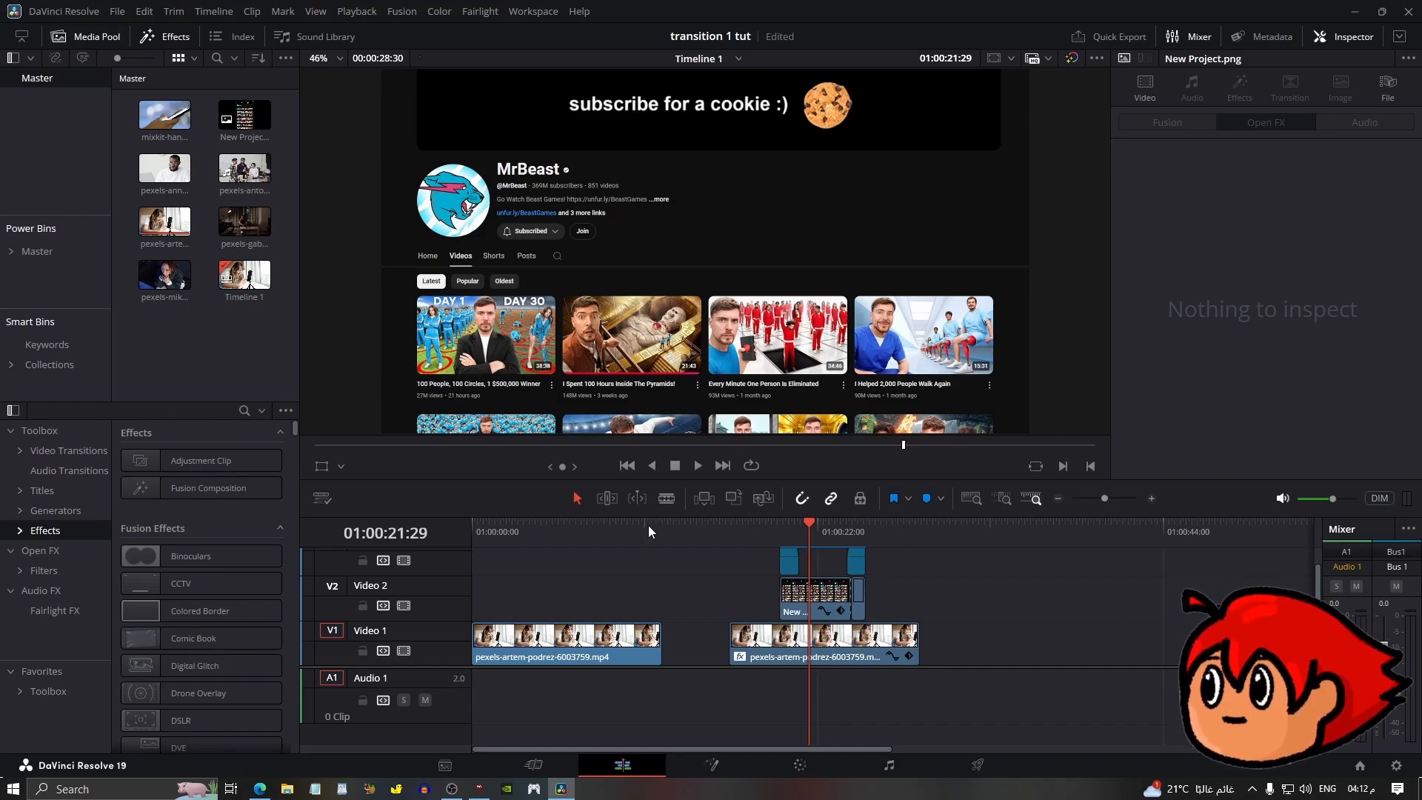
Add a marker on the timeline ruler shortly after the start of the first video clip.
{"action": "key", "text": "Home"}
{"action": "left_click_drag", "start_coordinate": [491, 540], "coordinate": [514, 539]}
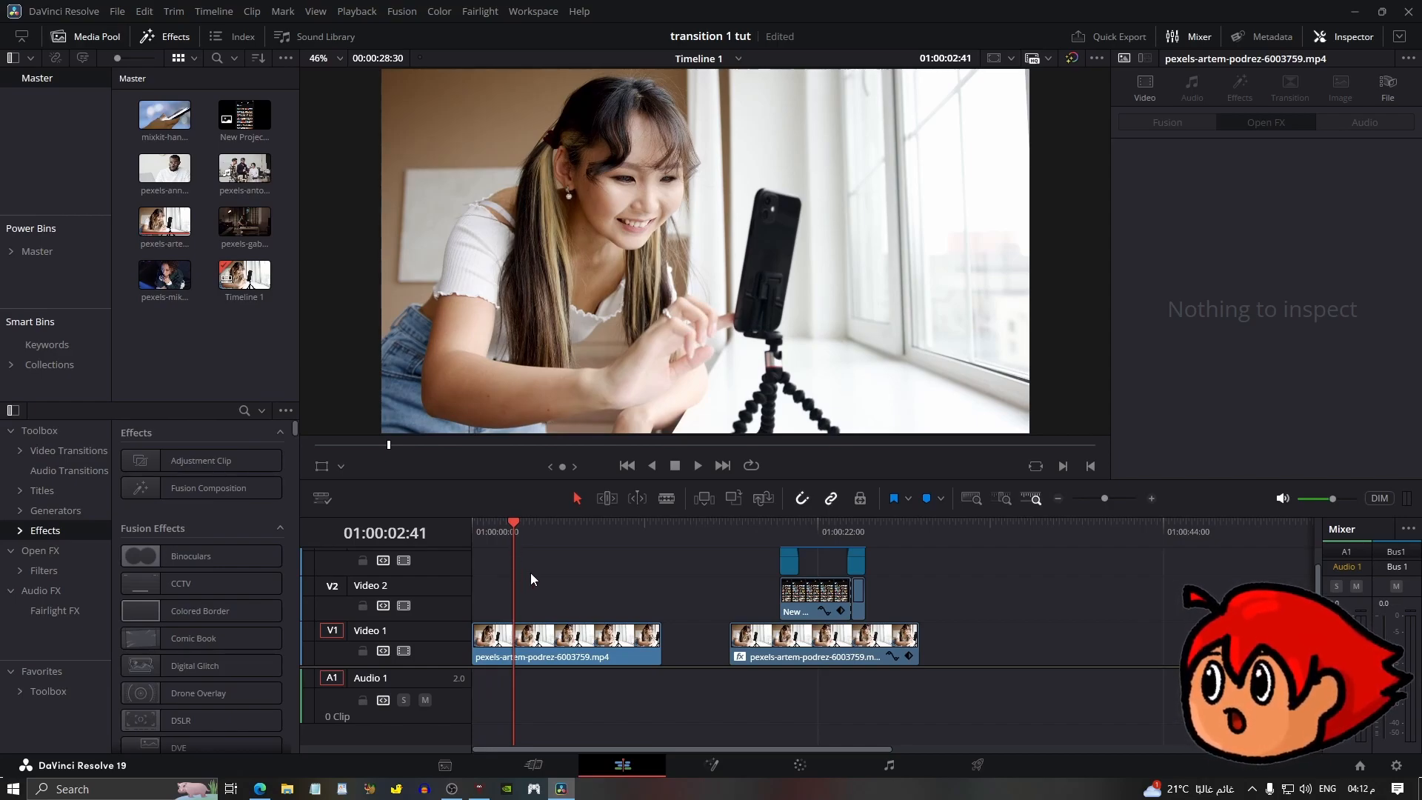
{"action": "key", "text": "m"}
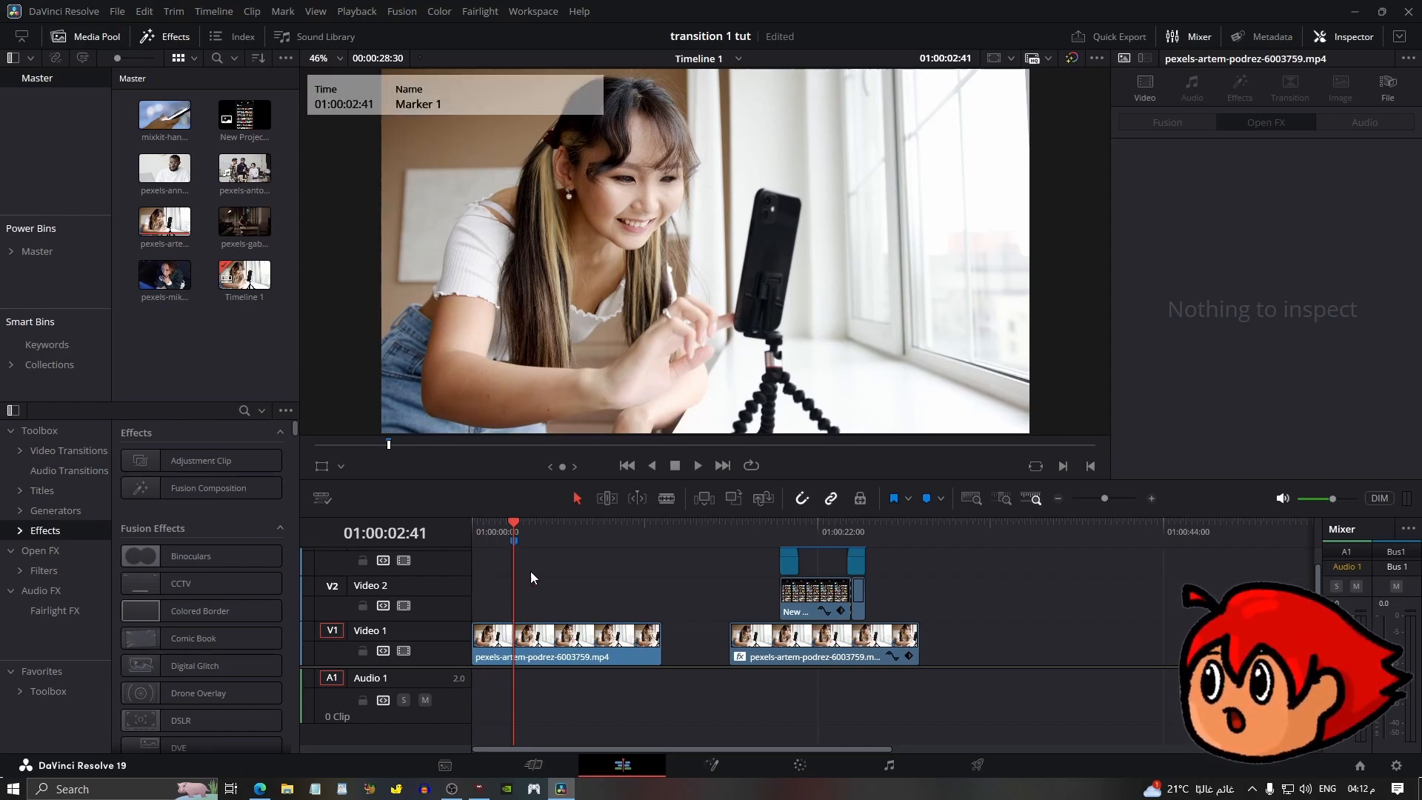
Zoom into the timeline and add two more markers a little further along the ruler.
{"action": "left_click", "coordinate": [1152, 498]}
{"action": "mouse_move", "coordinate": [636, 523]}
{"action": "left_mouse_down"}
{"action": "mouse_move", "coordinate": [606, 533]}
{"action": "mouse_move", "coordinate": [686, 526]}
{"action": "mouse_move", "coordinate": [611, 530]}
{"action": "left_mouse_up"}
{"action": "key", "text": "m"}
{"action": "left_click", "coordinate": [674, 523]}
{"action": "key", "text": "m"}
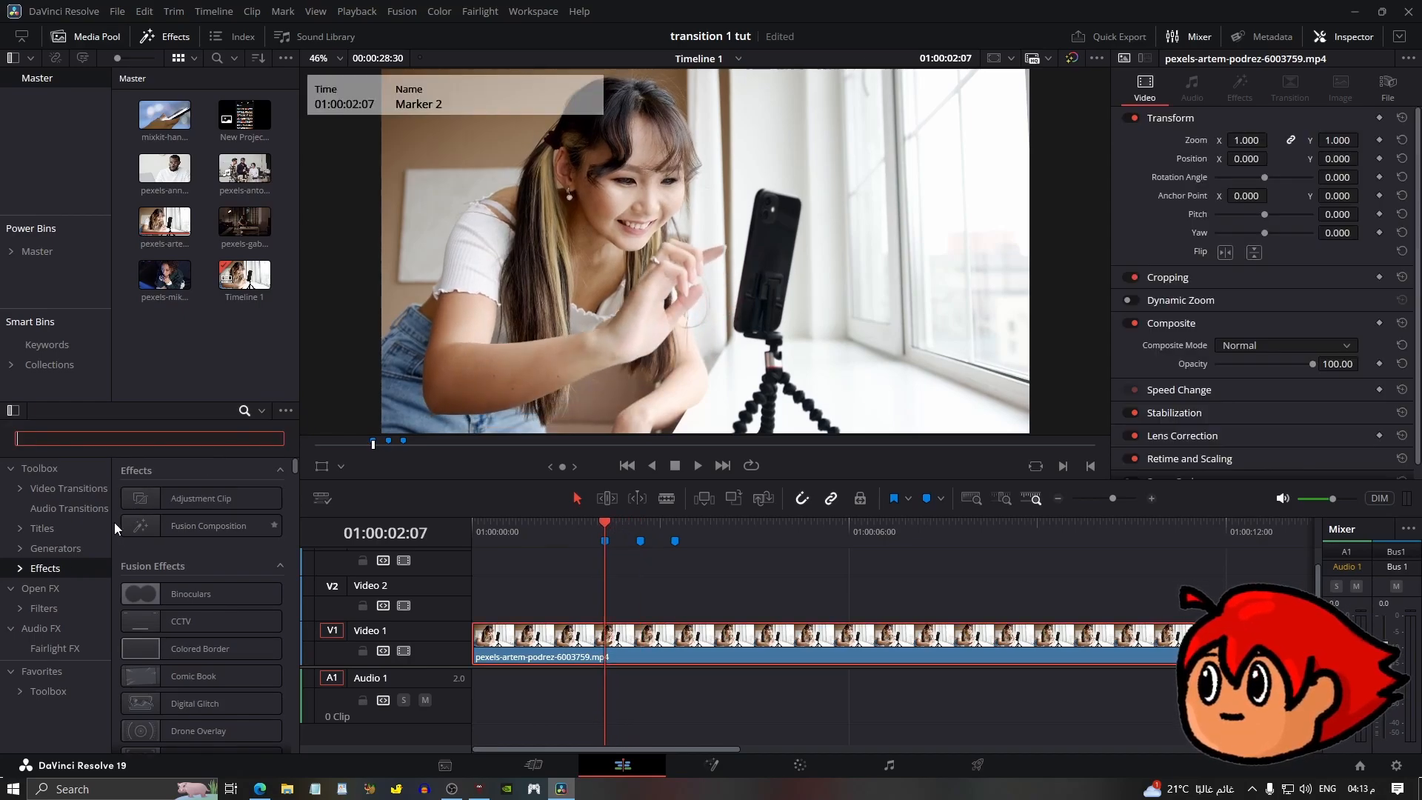
Search the Open FX effects for box and apply Box Blur to the first video clip.
{"action": "left_click", "coordinate": [39, 590]}
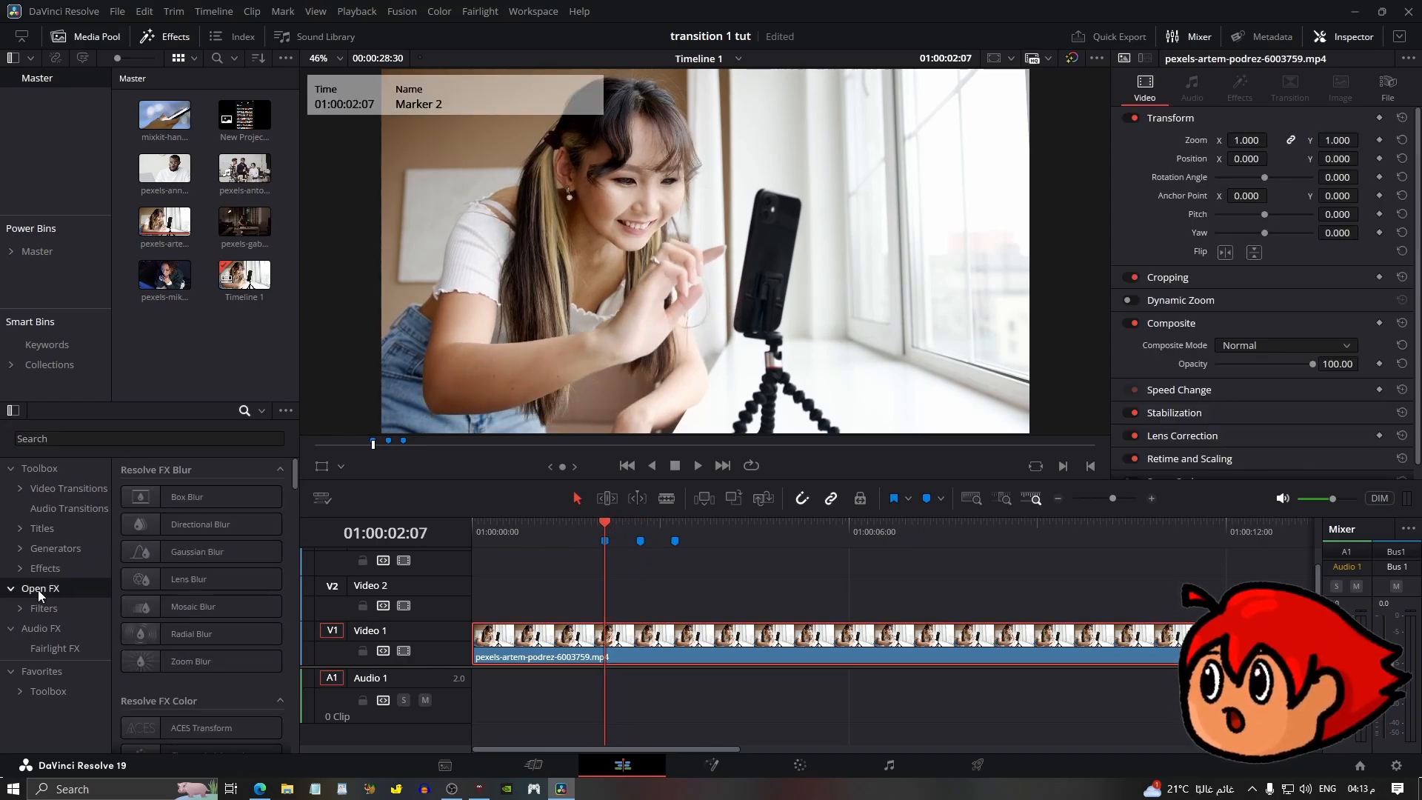
{"action": "left_click", "coordinate": [76, 435]}
{"action": "type", "text": "box"}
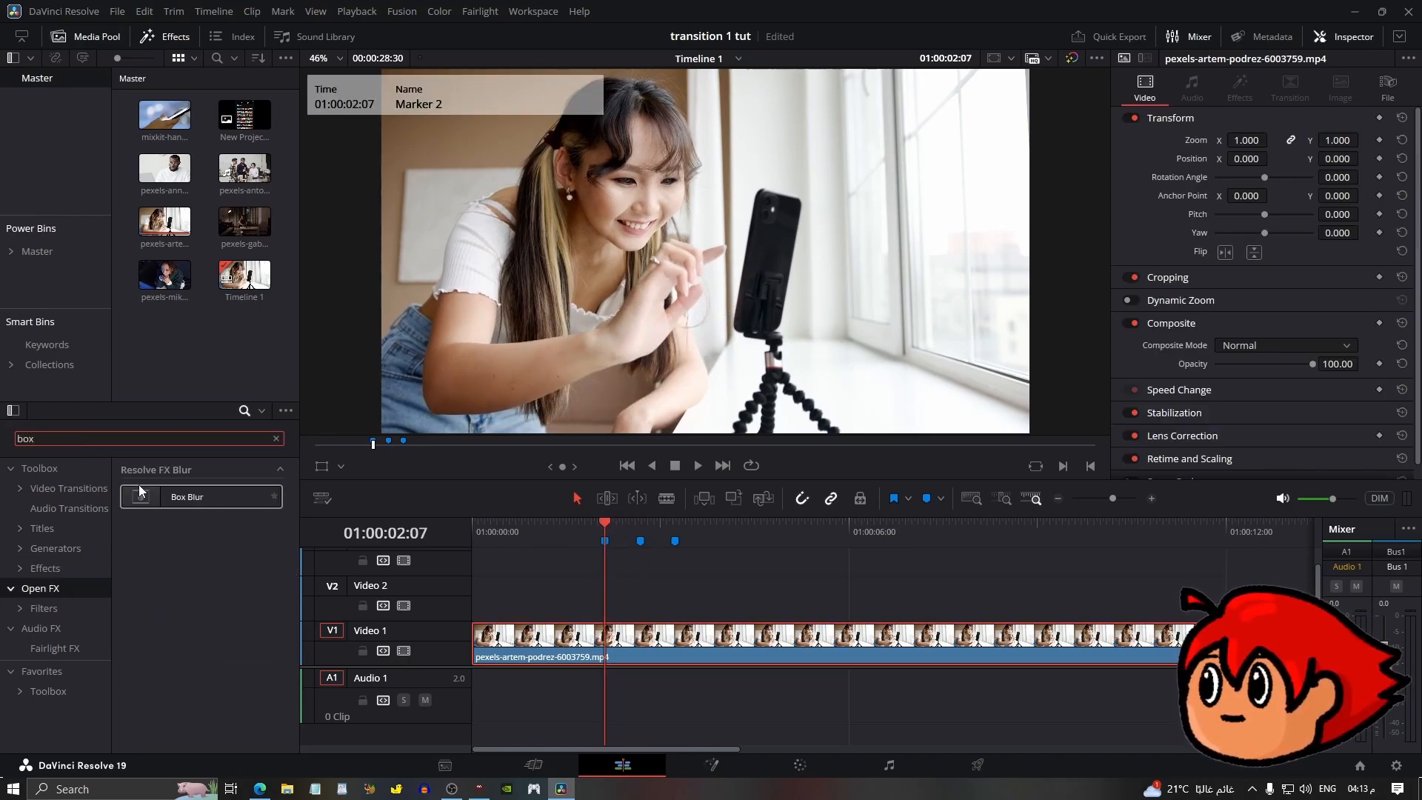
{"action": "left_click_drag", "start_coordinate": [145, 493], "coordinate": [619, 657]}
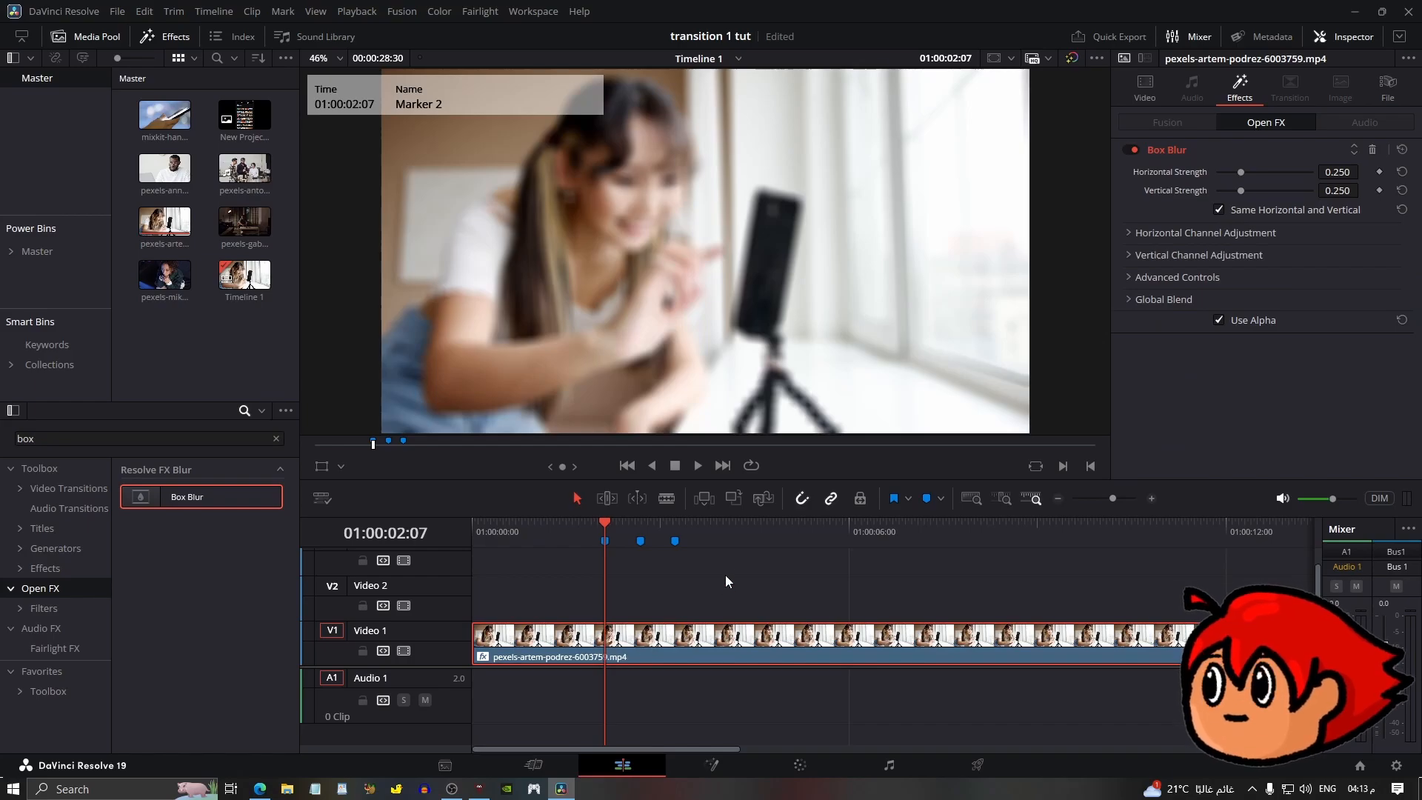
Set a Box Blur strength keyframe at the first marker.
{"action": "left_click", "coordinate": [1379, 172]}
{"action": "key", "text": "shift+Down"}
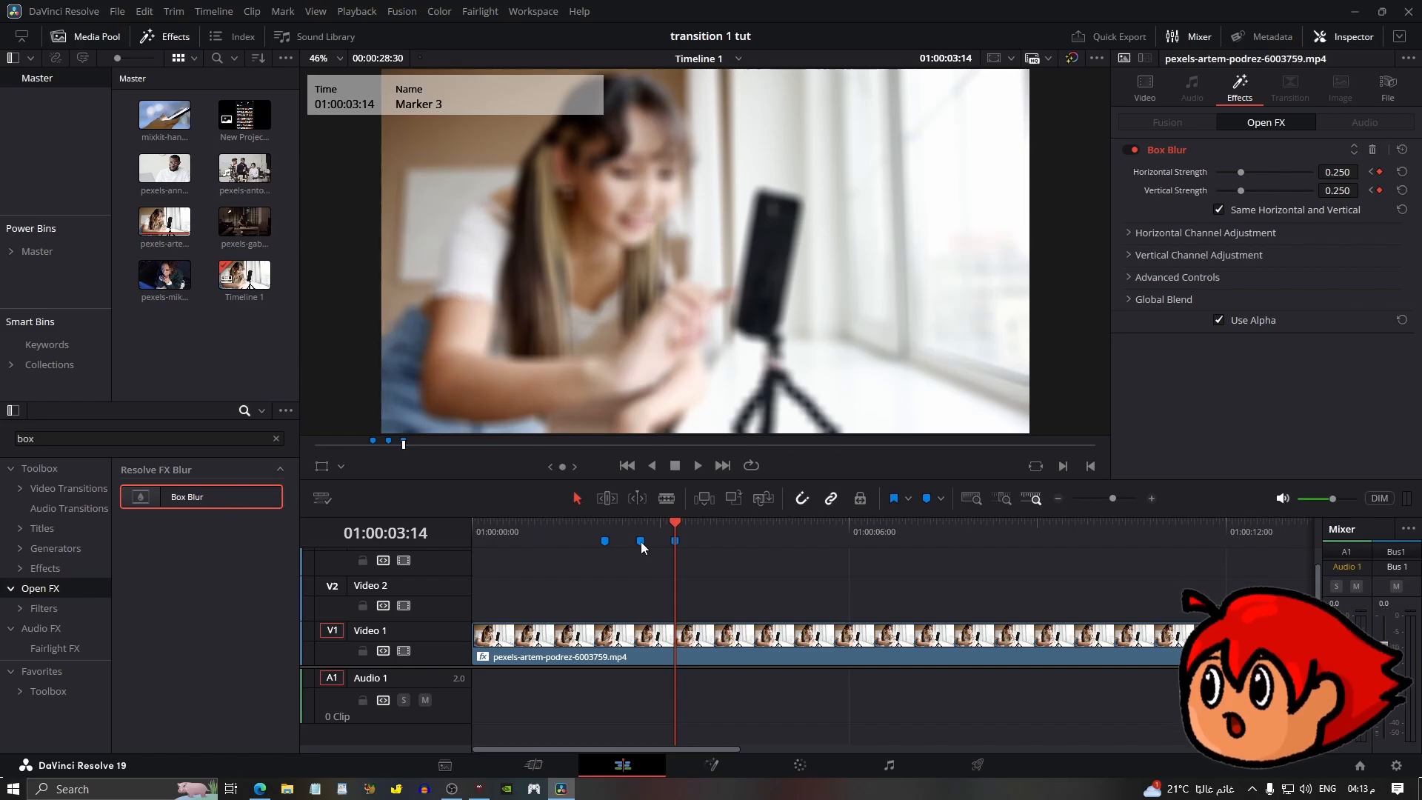
Move the second marker right next to the third, and keyframe the blur strength at 0.300 on the third marker.
{"action": "left_click_drag", "start_coordinate": [642, 541], "coordinate": [651, 544]}
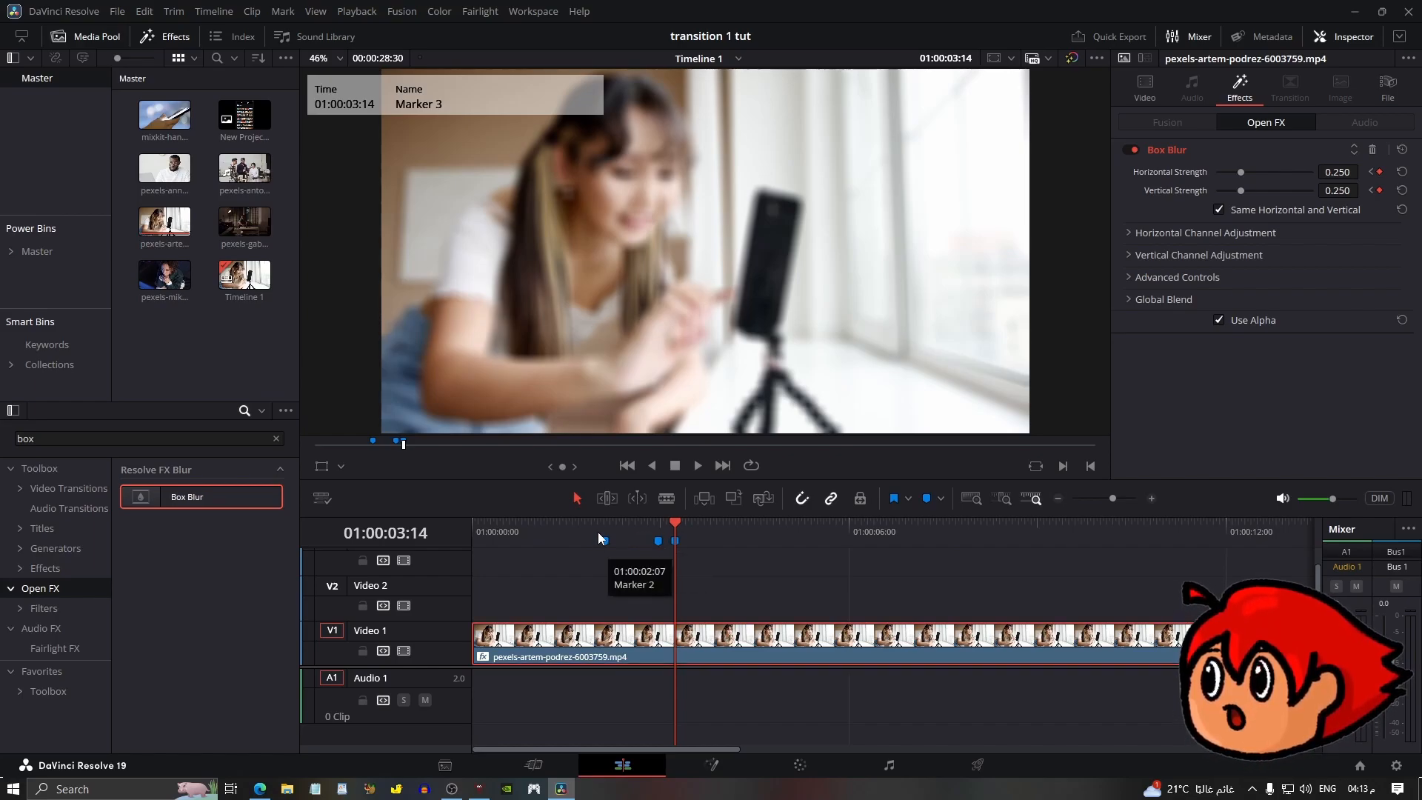
{"action": "left_click", "coordinate": [604, 524]}
{"action": "left_click_drag", "start_coordinate": [1347, 170], "coordinate": [1179, 242]}
{"action": "left_click", "coordinate": [676, 526]}
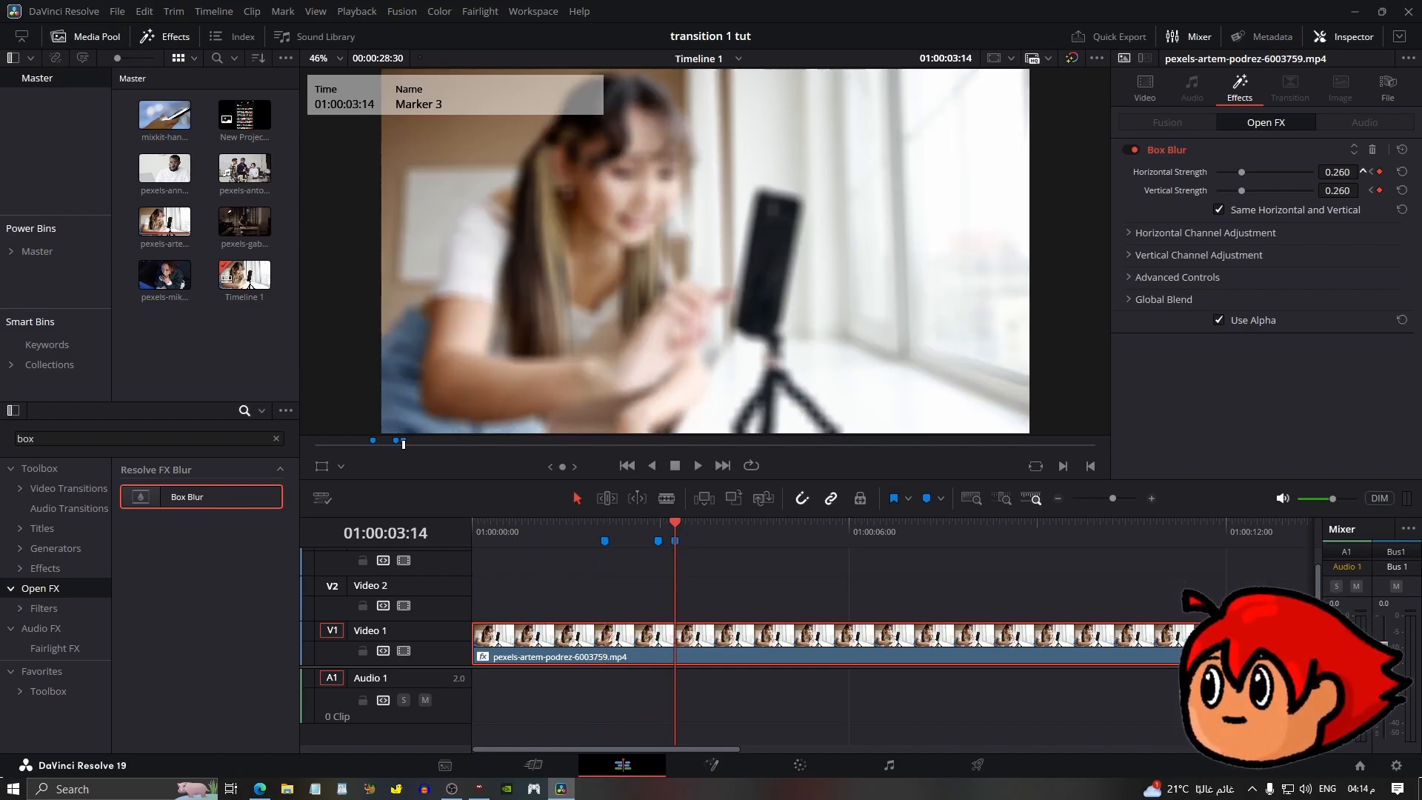
{"action": "mouse_move", "coordinate": [1349, 171]}
{"action": "left_mouse_down"}
{"action": "mouse_move", "coordinate": [1392, 171]}
{"action": "mouse_move", "coordinate": [1327, 171]}
{"action": "left_mouse_up"}
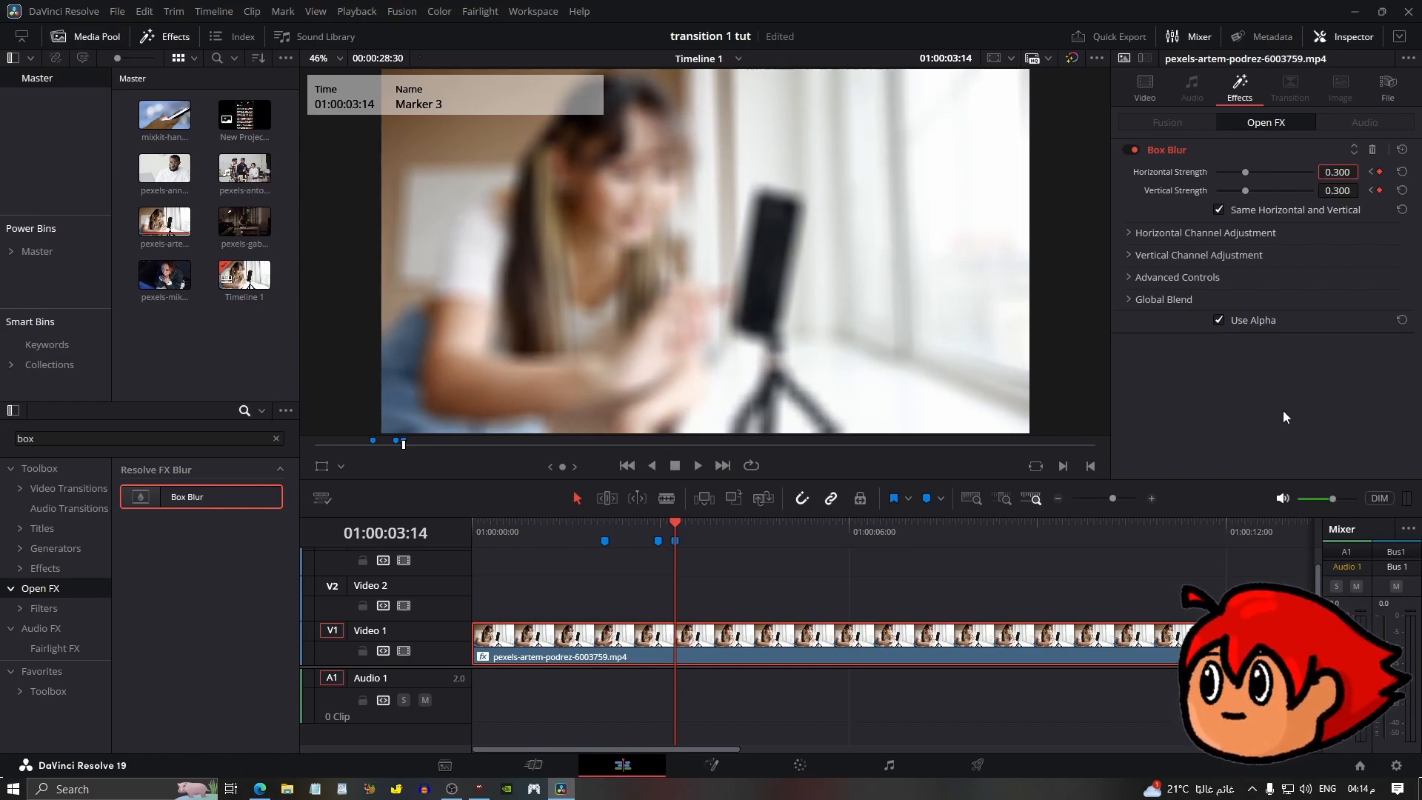
Play back the blur ramp from the first marker.
{"action": "left_click", "coordinate": [598, 526]}
{"action": "key", "text": "space"}
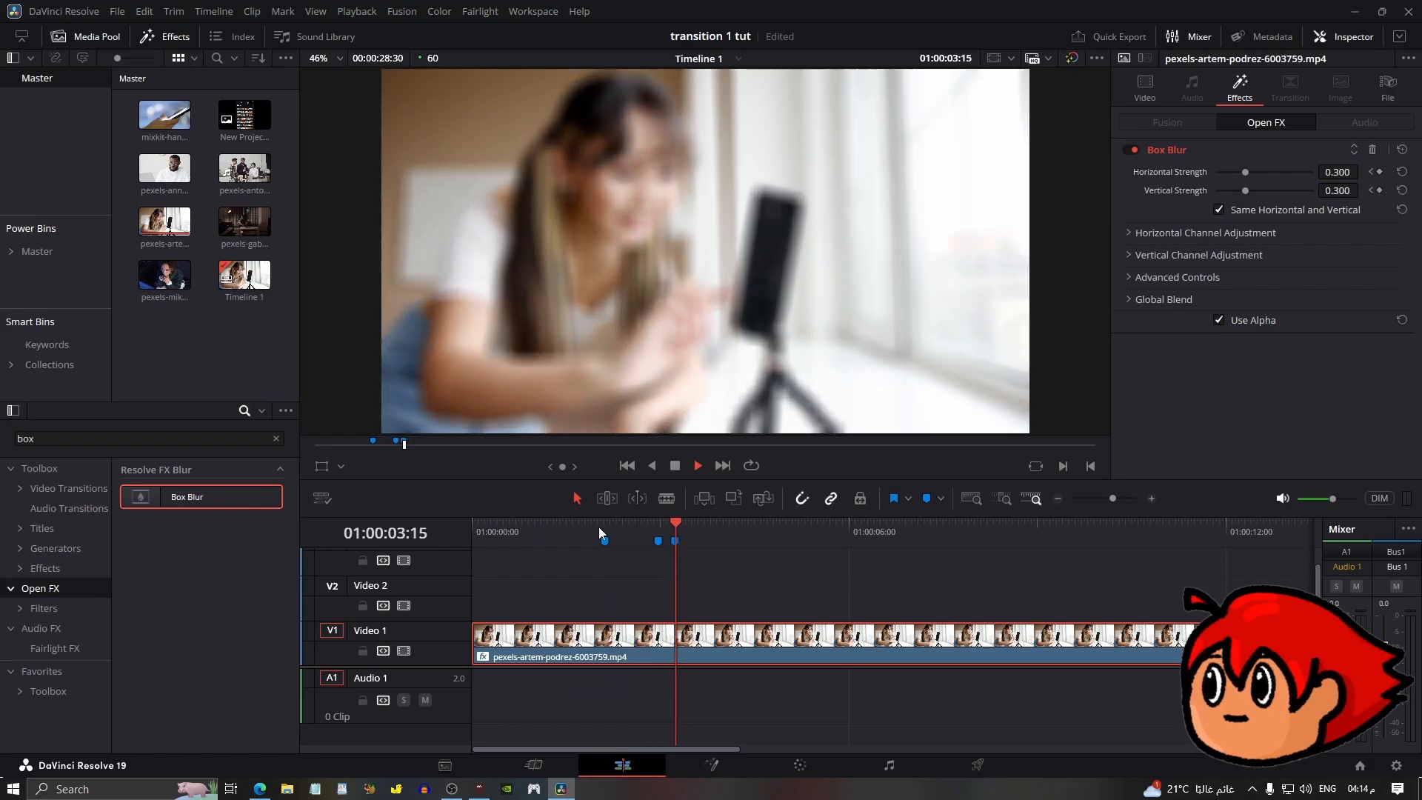
{"action": "key", "text": "space"}
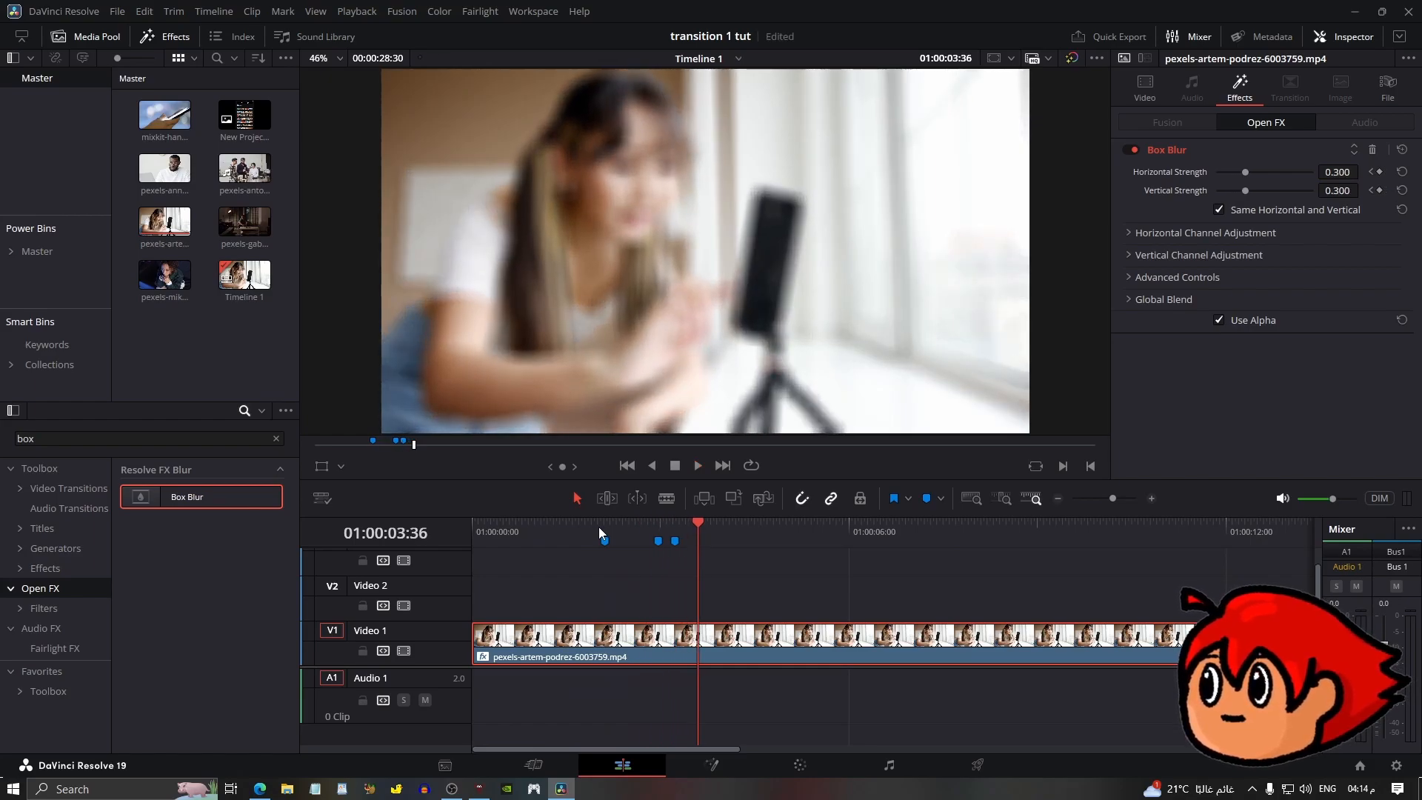
Place New Project.png from the media pool onto Video 2 starting at the second marker.
{"action": "left_click", "coordinate": [658, 526]}
{"action": "left_click", "coordinate": [250, 128]}
{"action": "left_click_drag", "start_coordinate": [249, 128], "coordinate": [663, 596]}
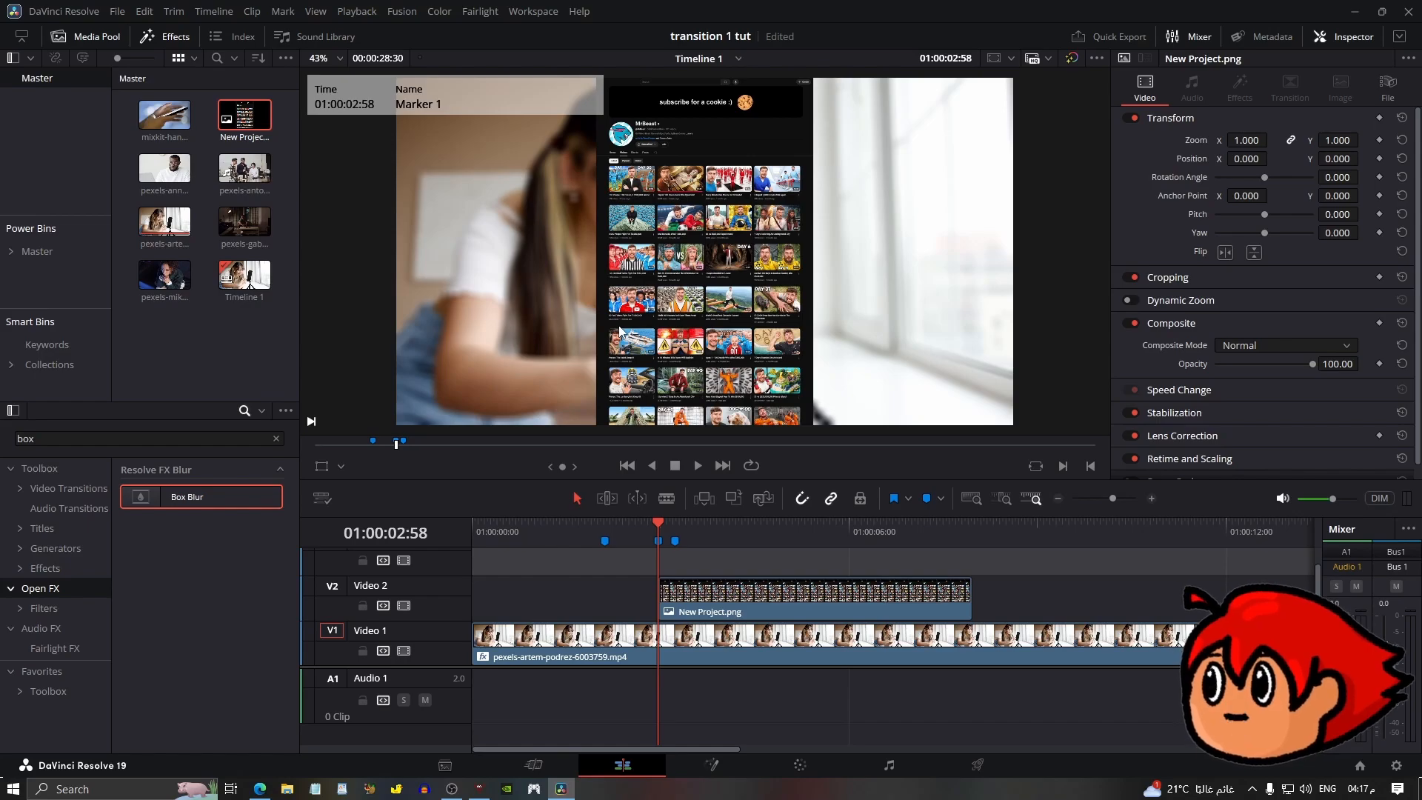
Scale the screenshot overlay up to a zoom of 2.350.
{"action": "left_click", "coordinate": [749, 251]}
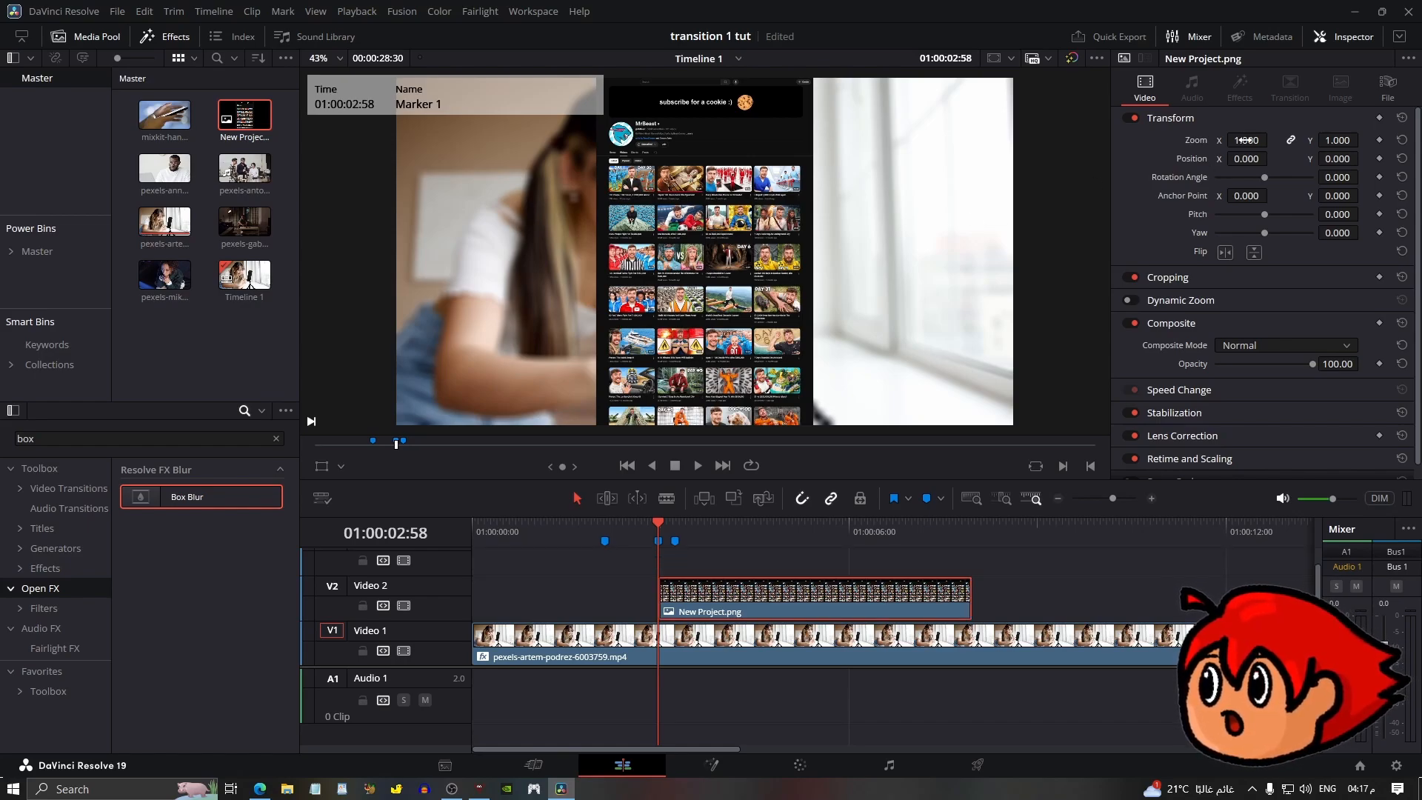
{"action": "left_click_drag", "start_coordinate": [1247, 140], "coordinate": [1315, 140]}
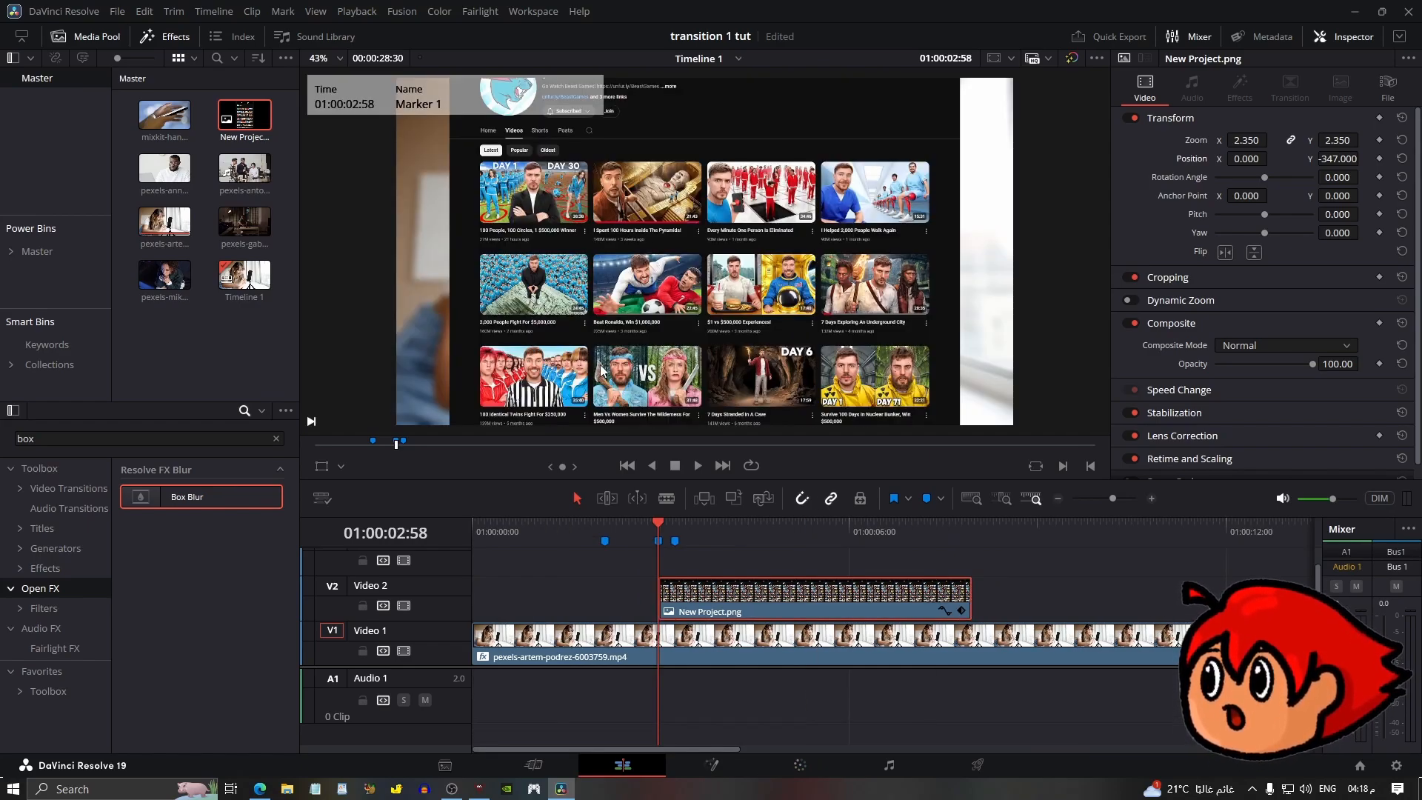
At the third marker, set the overlay's Position Y to -438 and add a position keyframe.
{"action": "left_click", "coordinate": [668, 532]}
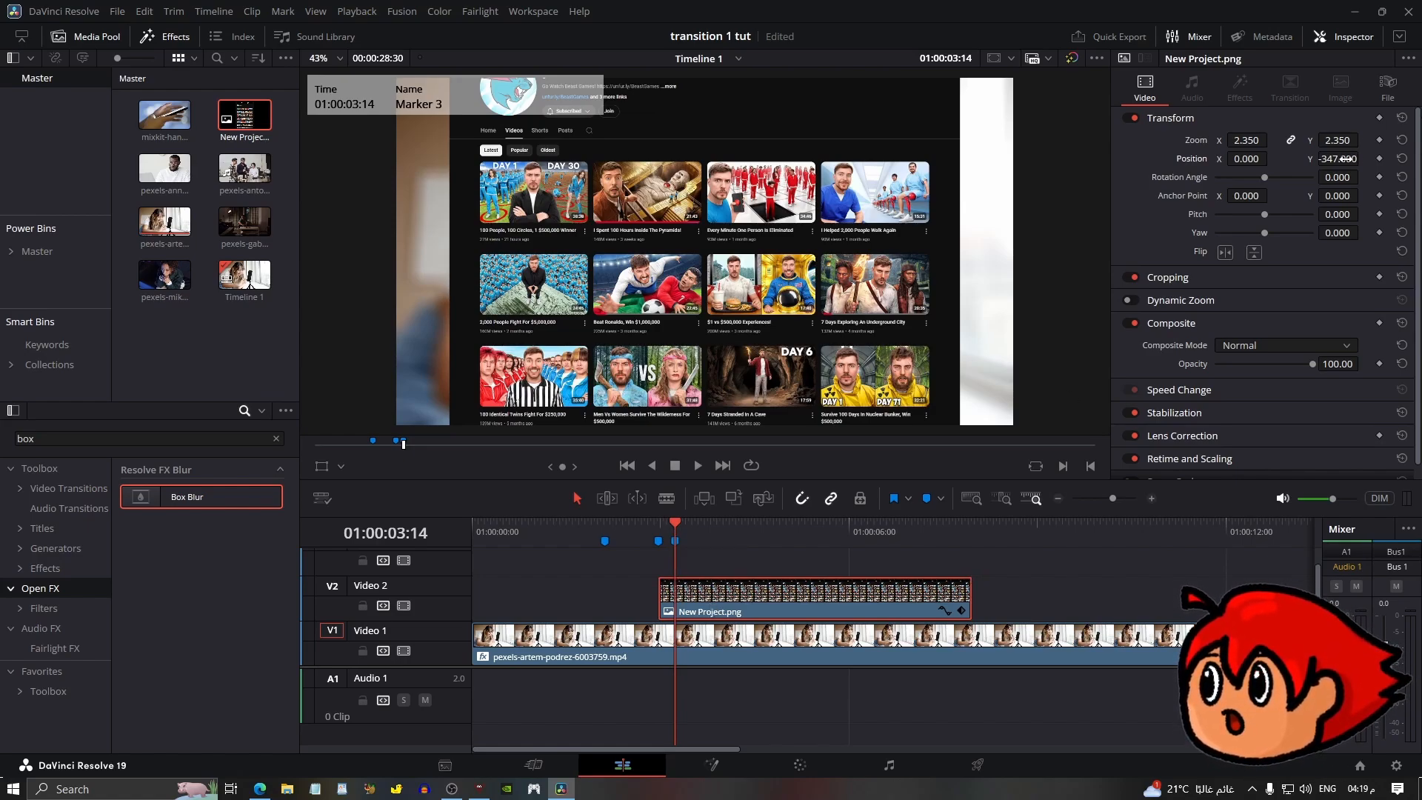
{"action": "left_click_drag", "start_coordinate": [1338, 158], "coordinate": [1281, 159]}
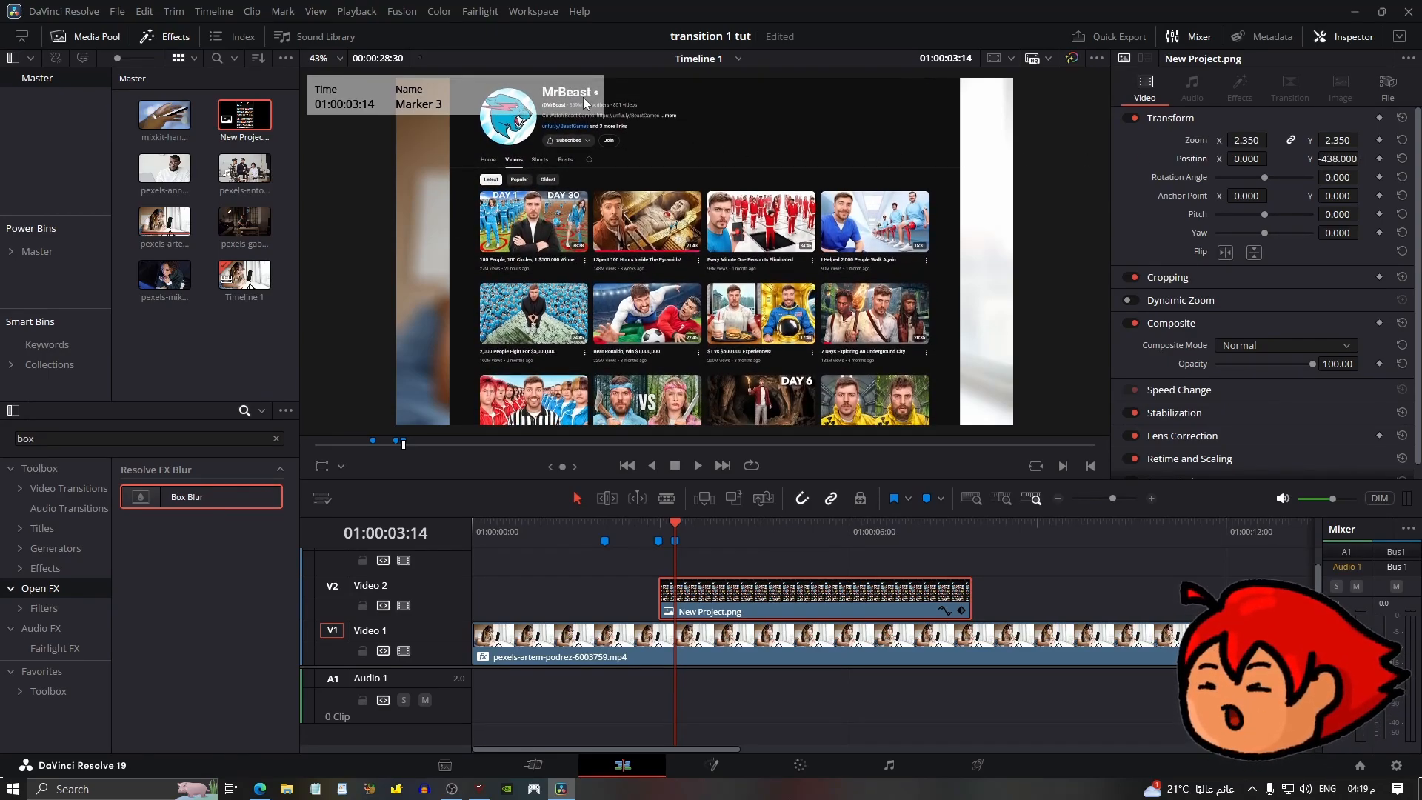
{"action": "left_click", "coordinate": [1379, 159]}
Keyframe the overlay's Position Y at -1828 on the second marker so it starts below the frame.
{"action": "left_click", "coordinate": [659, 540]}
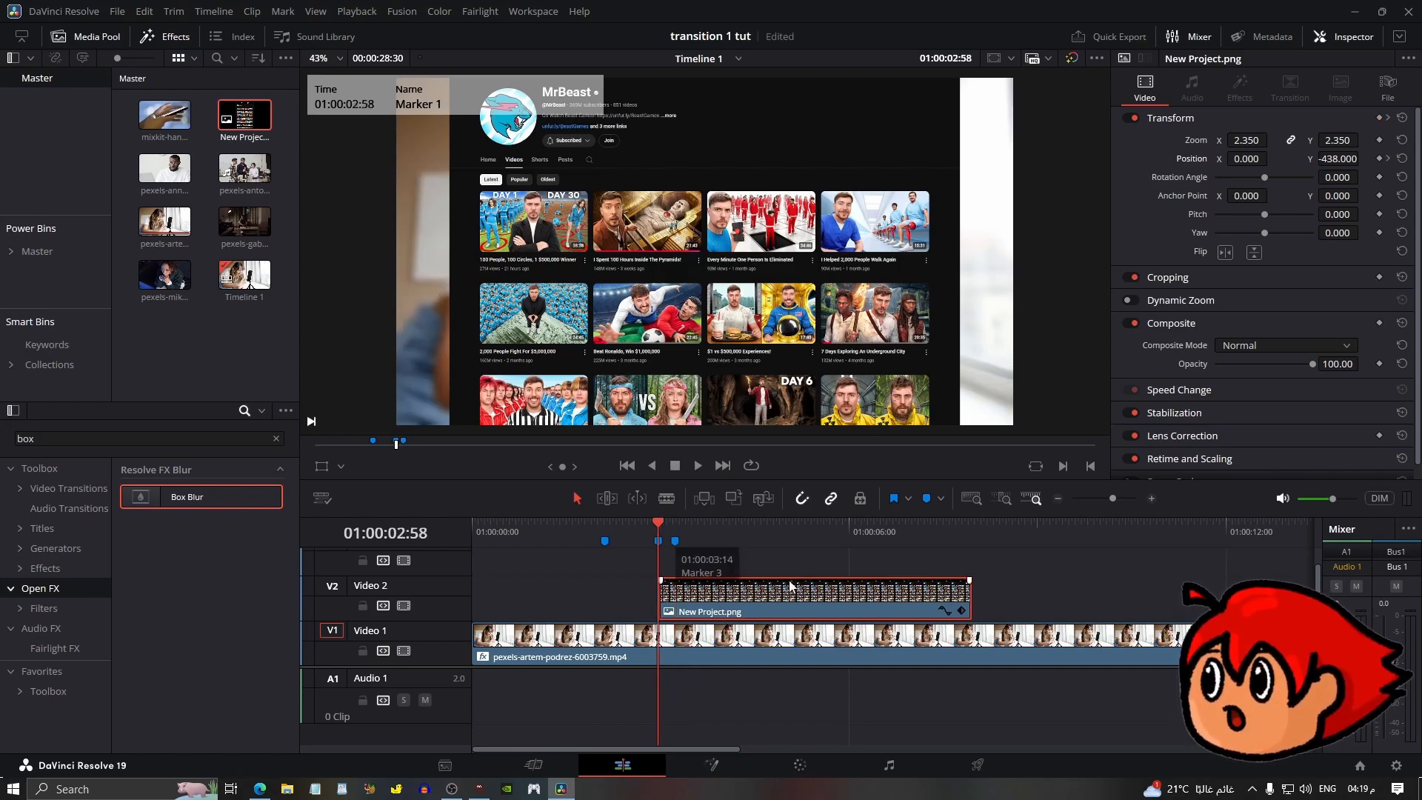
{"action": "left_click", "coordinate": [1379, 160]}
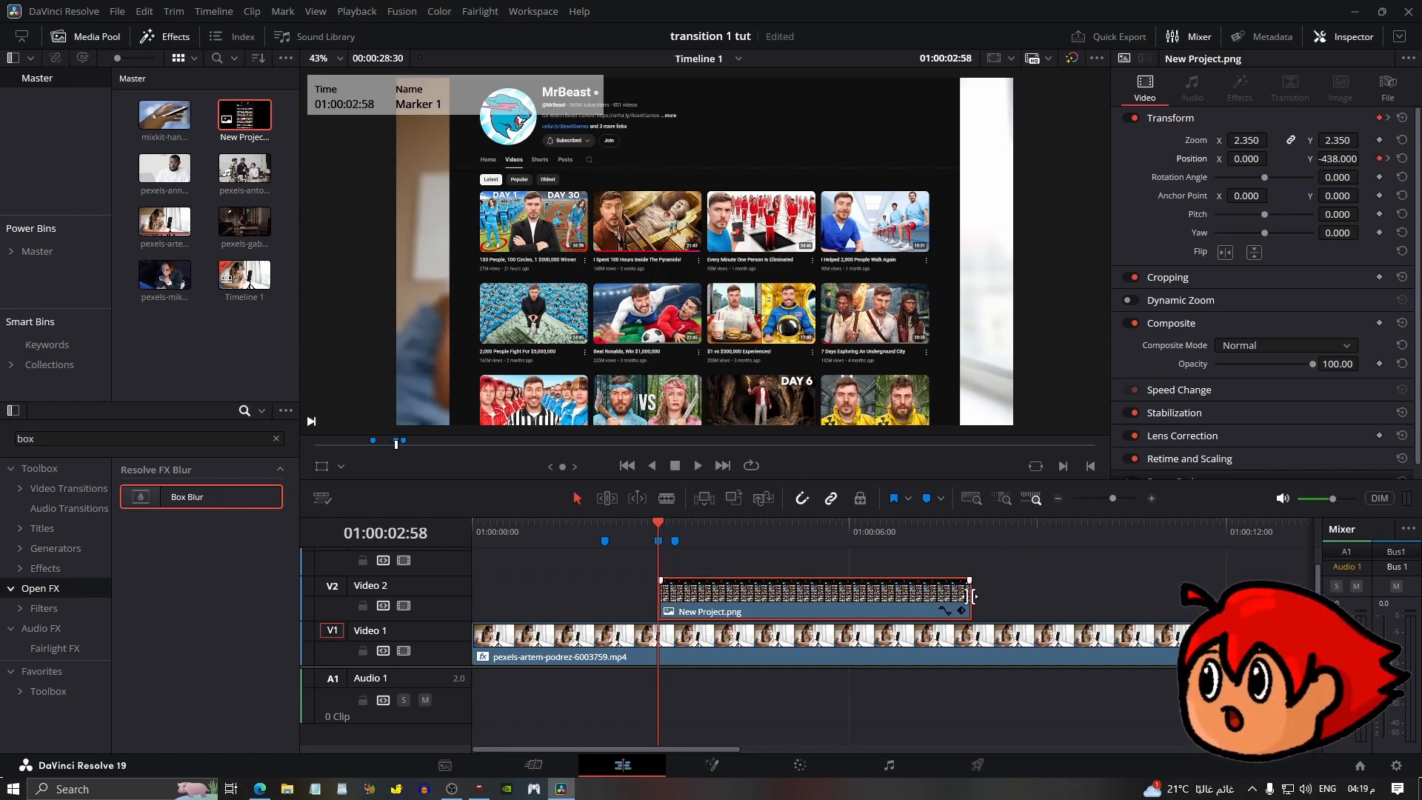
{"action": "left_click", "coordinate": [945, 613]}
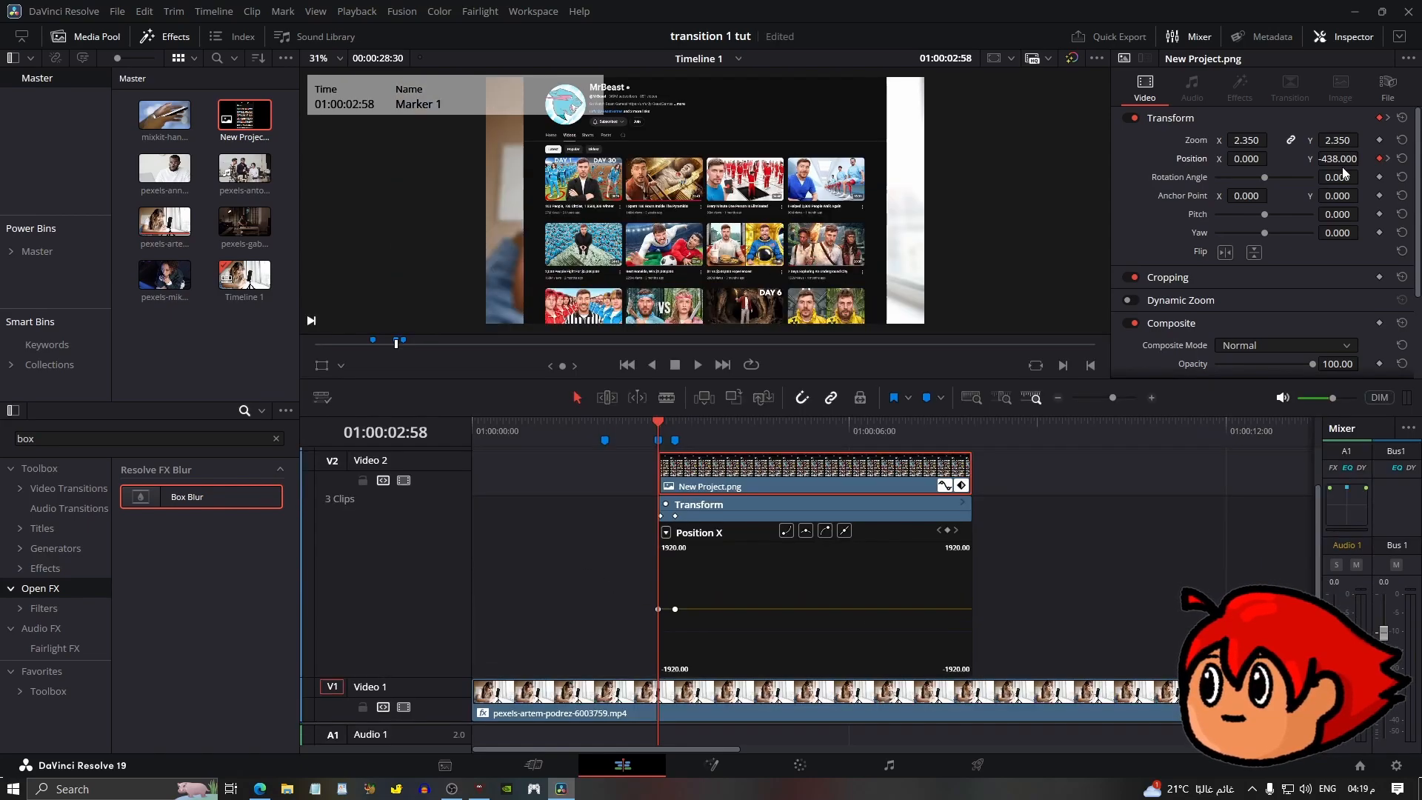
{"action": "left_click_drag", "start_coordinate": [1339, 160], "coordinate": [309, 160]}
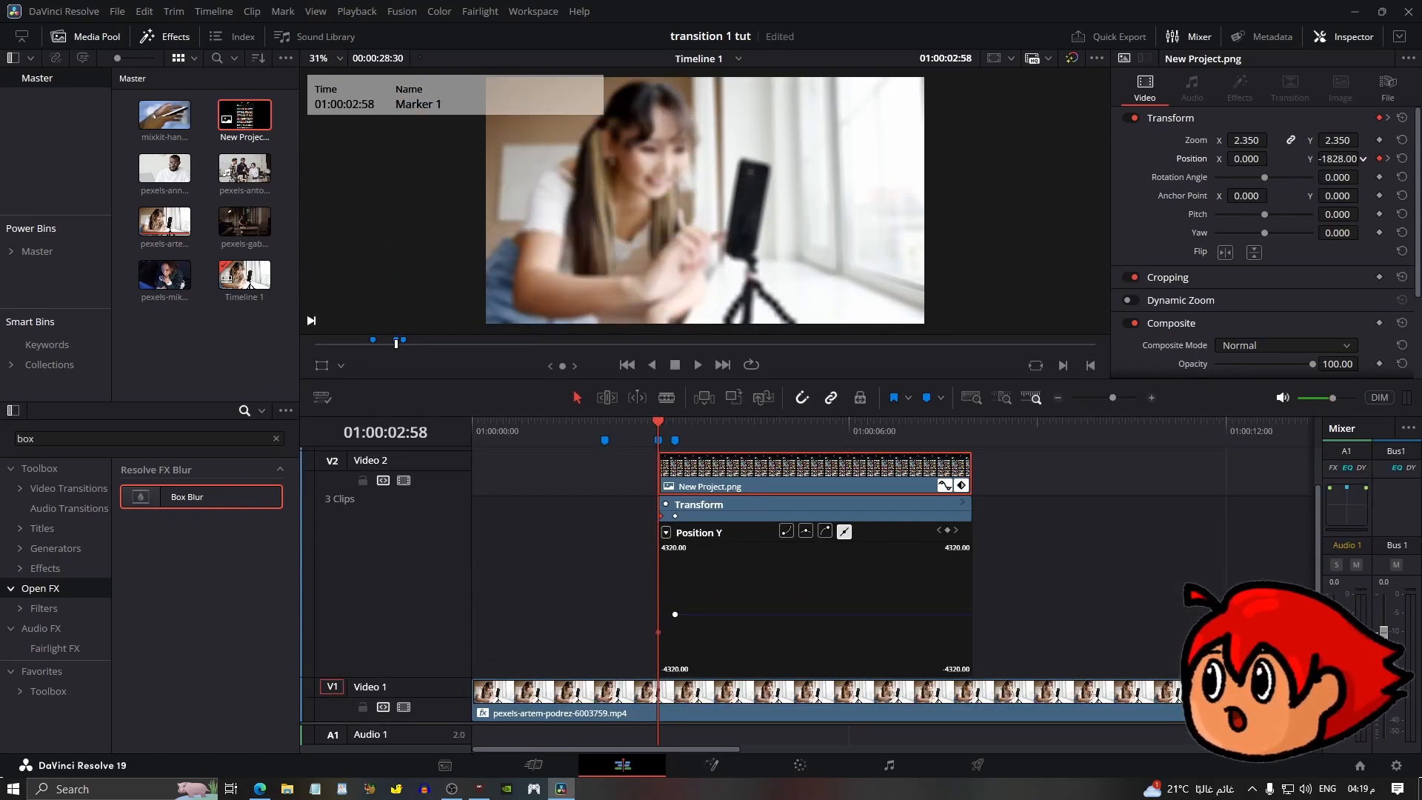
Apply easing to the Position Y keyframes in the overlay's curve editor.
{"action": "left_click", "coordinate": [787, 531]}
{"action": "left_click", "coordinate": [676, 614]}
{"action": "left_click", "coordinate": [825, 531]}
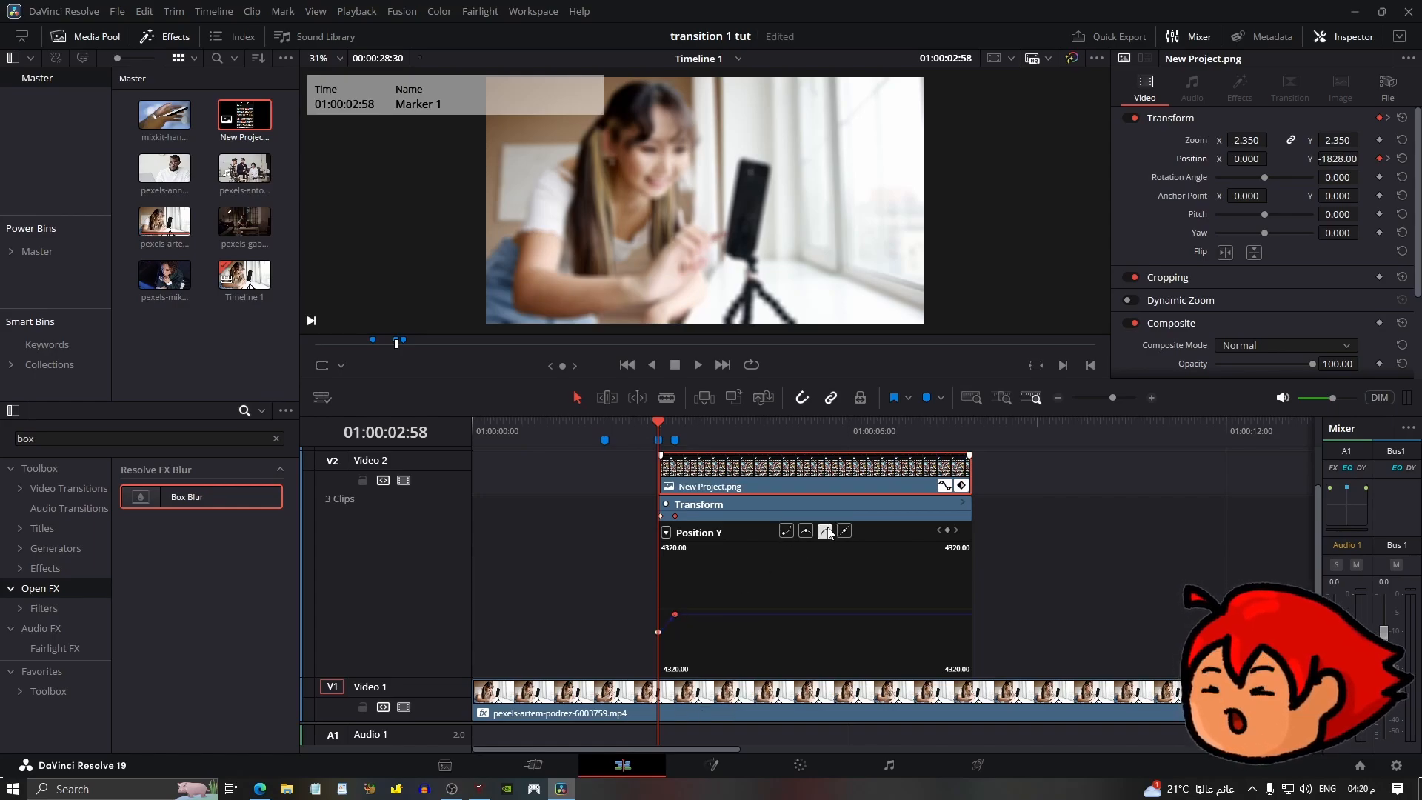
{"action": "left_click", "coordinate": [1153, 397]}
{"action": "left_click_drag", "start_coordinate": [872, 620], "coordinate": [870, 621]}
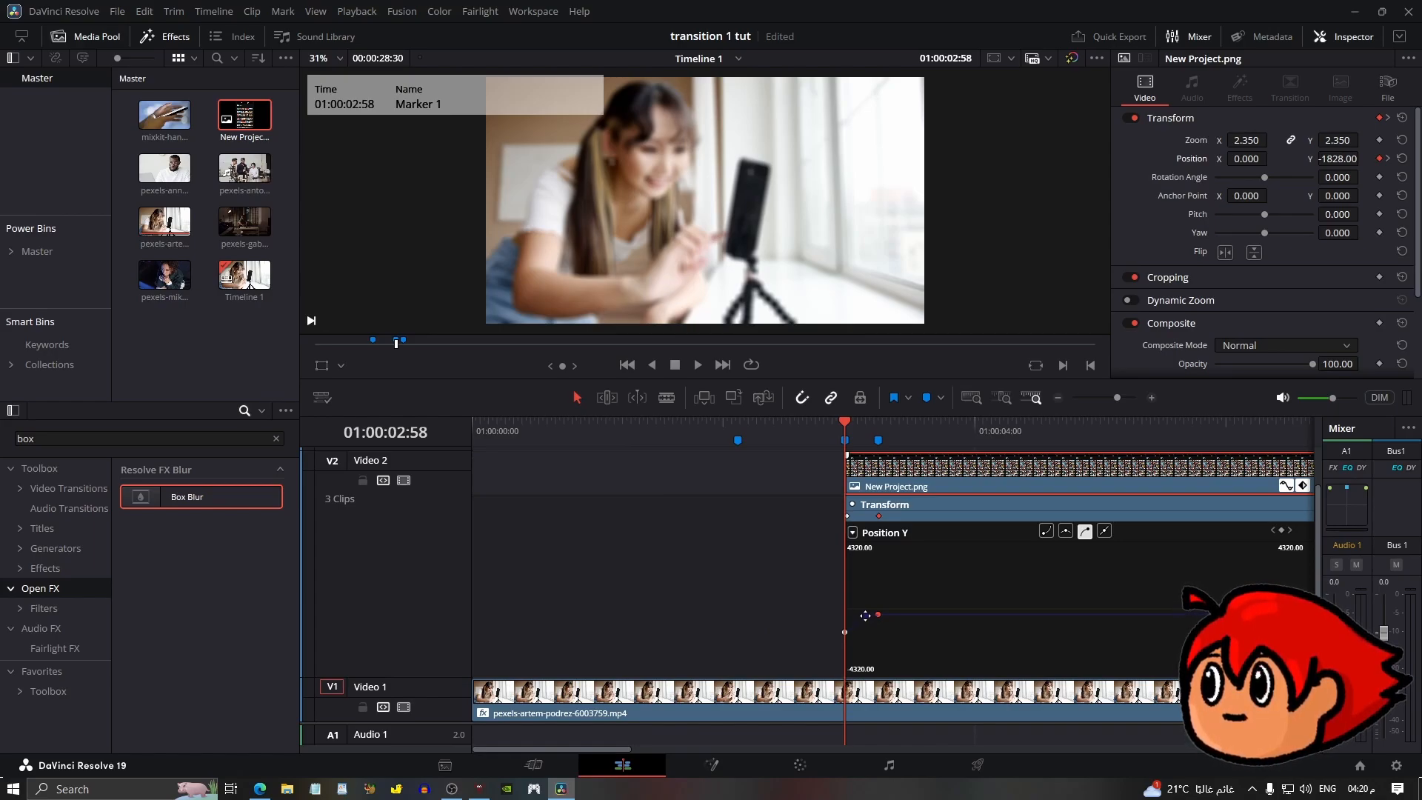
{"action": "left_click", "coordinate": [846, 630]}
Play back the overlay's slide-in animation.
{"action": "key", "text": "space"}
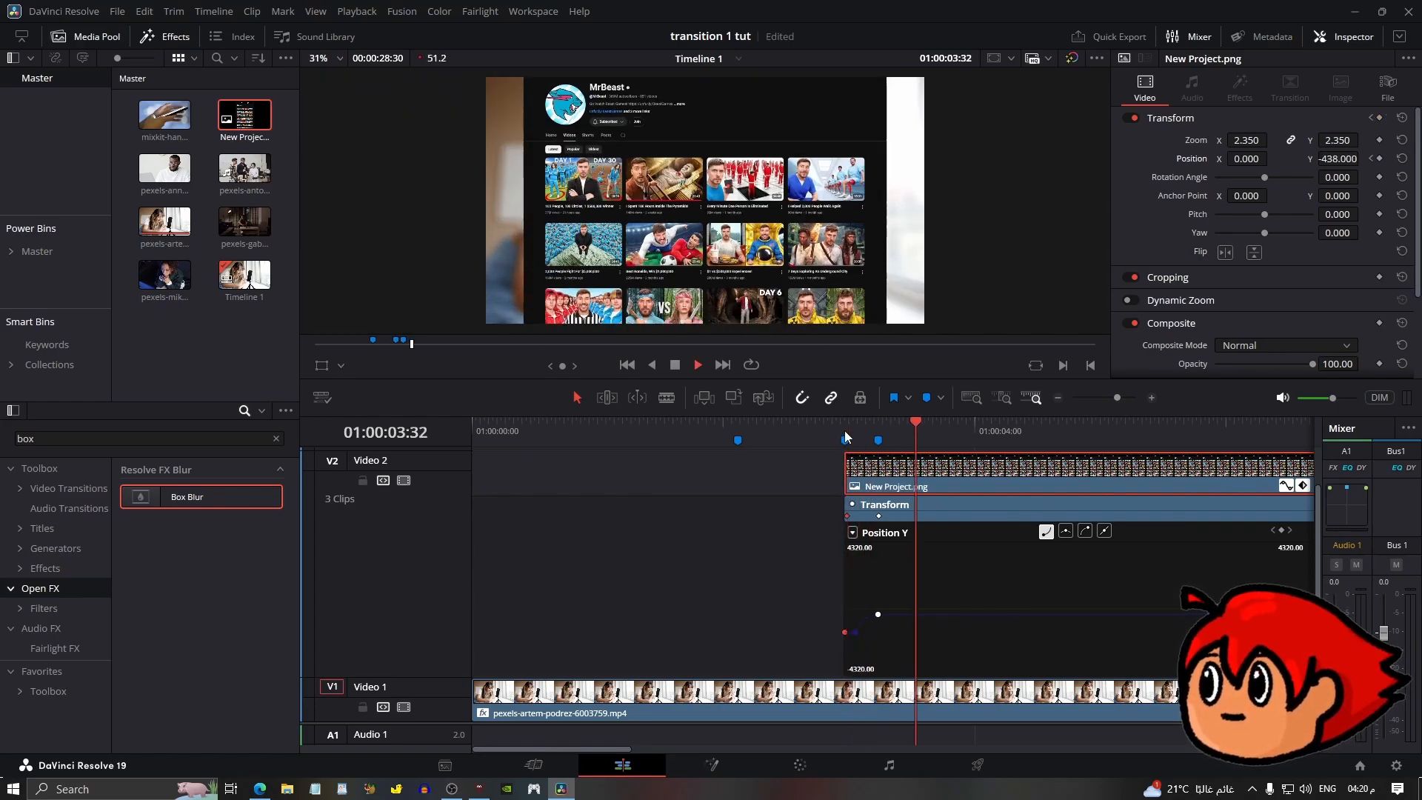
{"action": "left_click", "coordinate": [831, 430]}
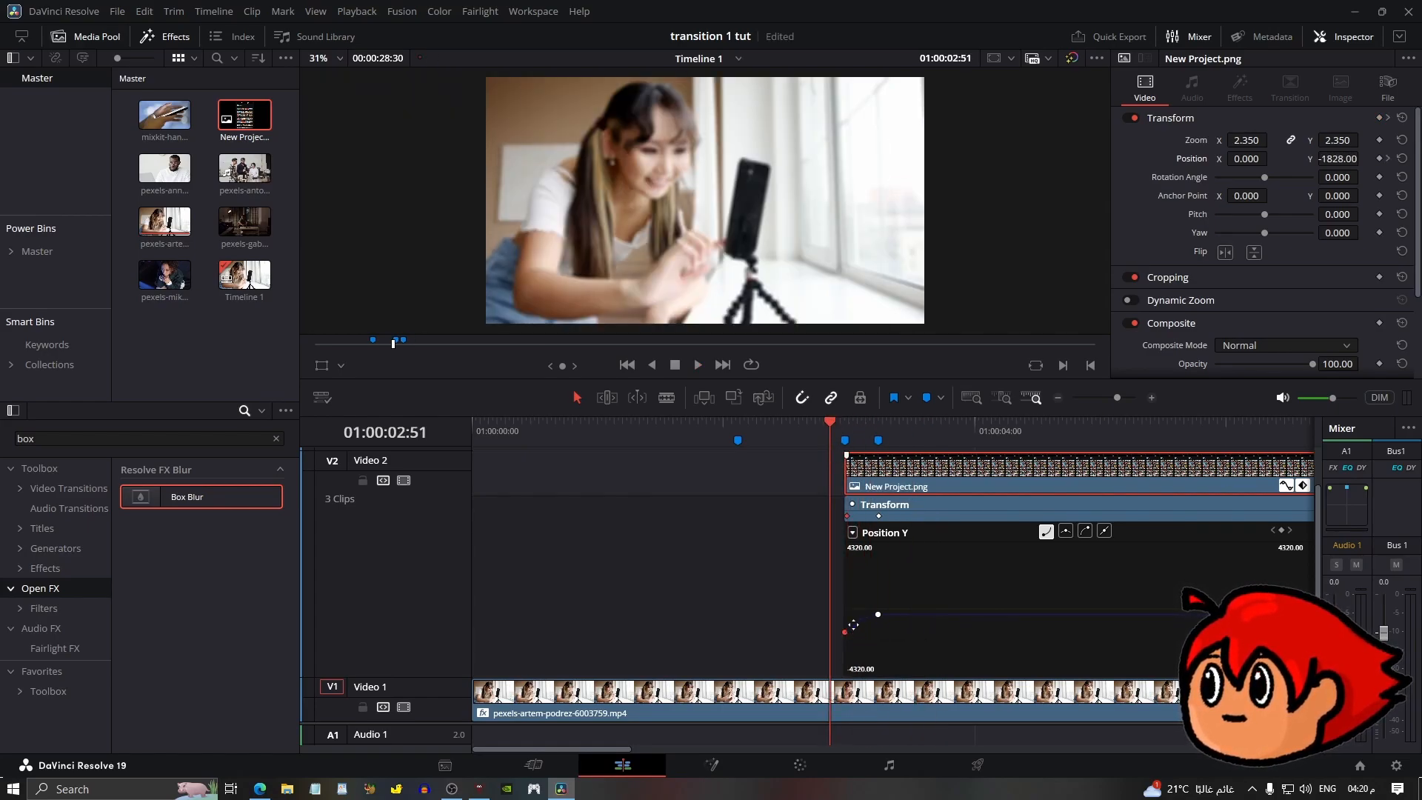
{"action": "key", "text": "space"}
{"action": "key", "text": "space"}
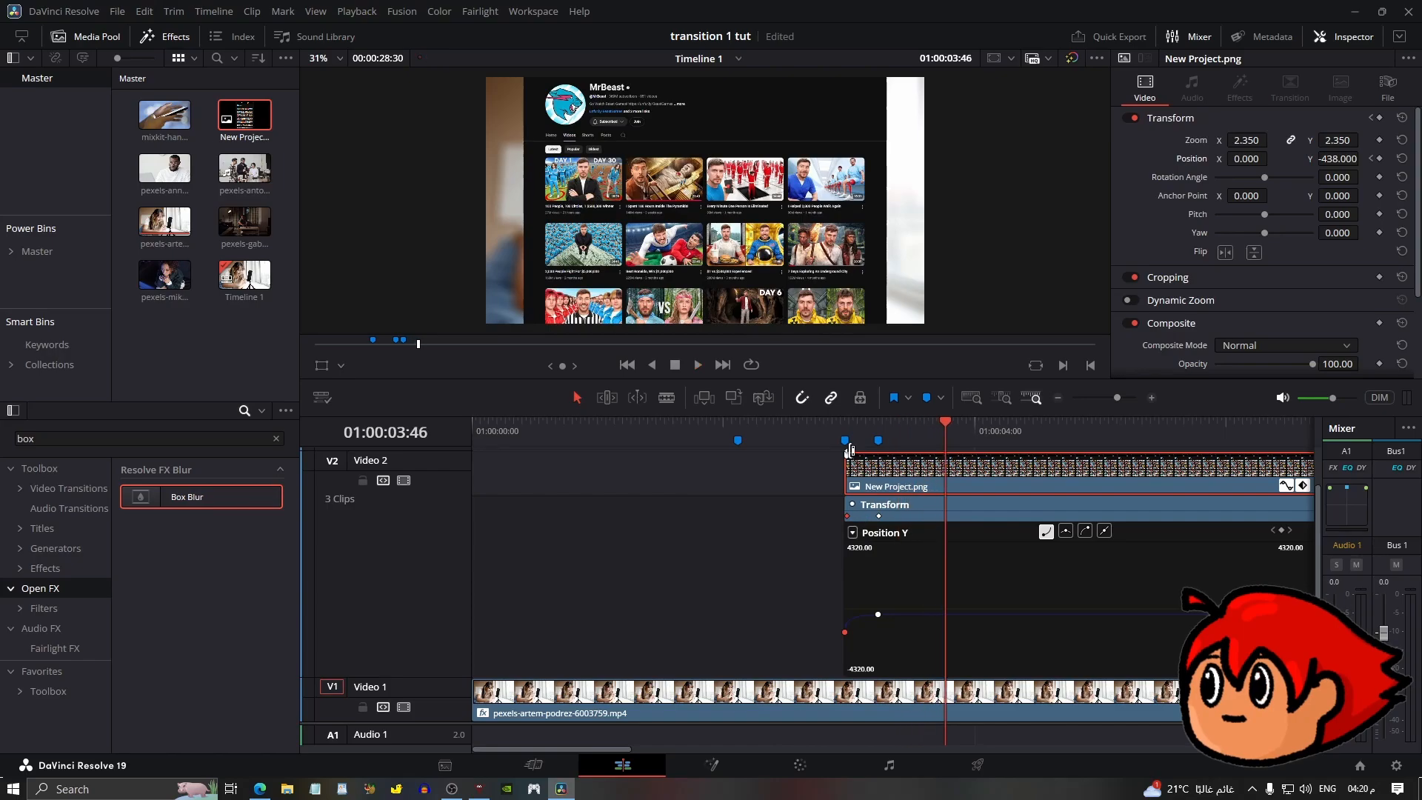
Move the ending Position Y keyframe to the end of the overlay clip.
{"action": "left_click", "coordinate": [1059, 398]}
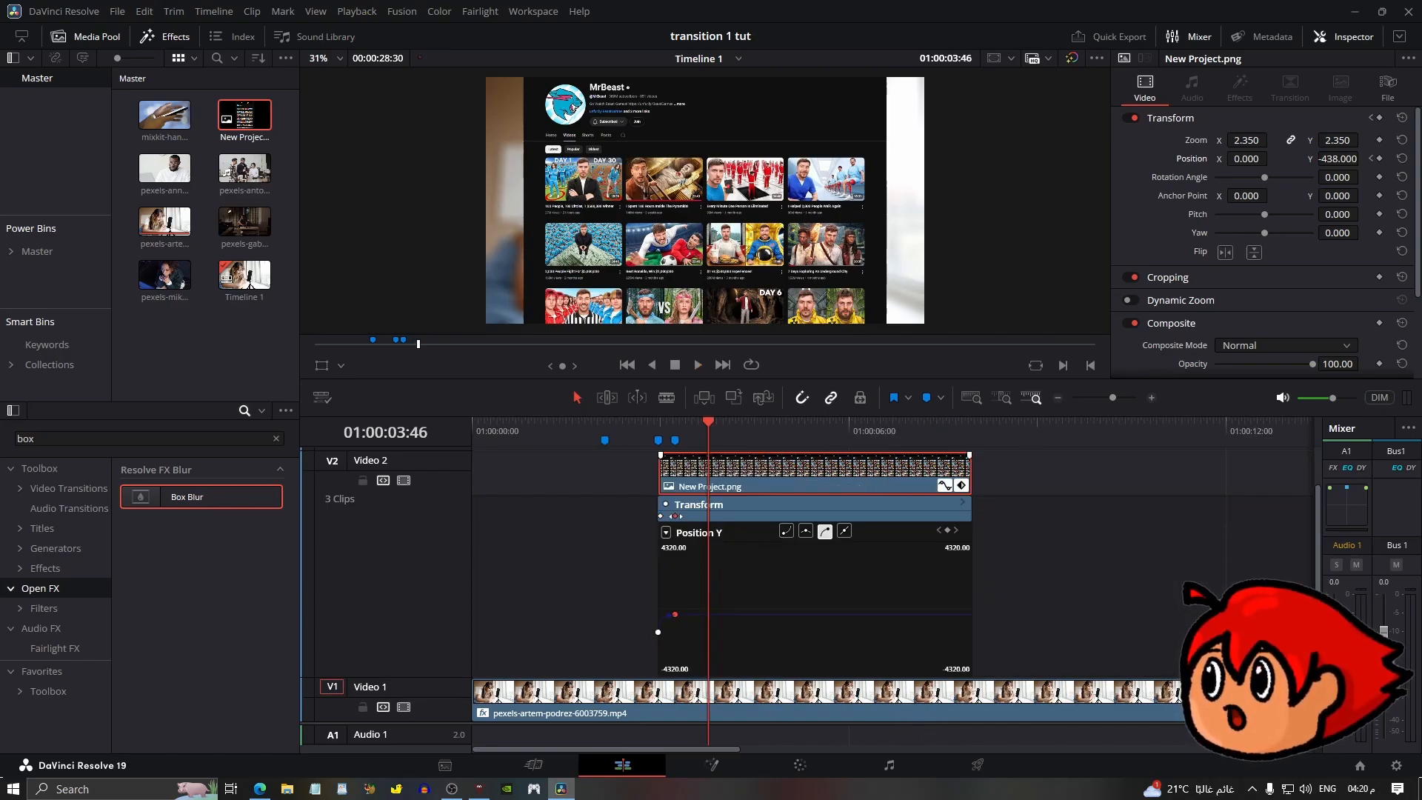
{"action": "left_click_drag", "start_coordinate": [673, 516], "coordinate": [985, 513]}
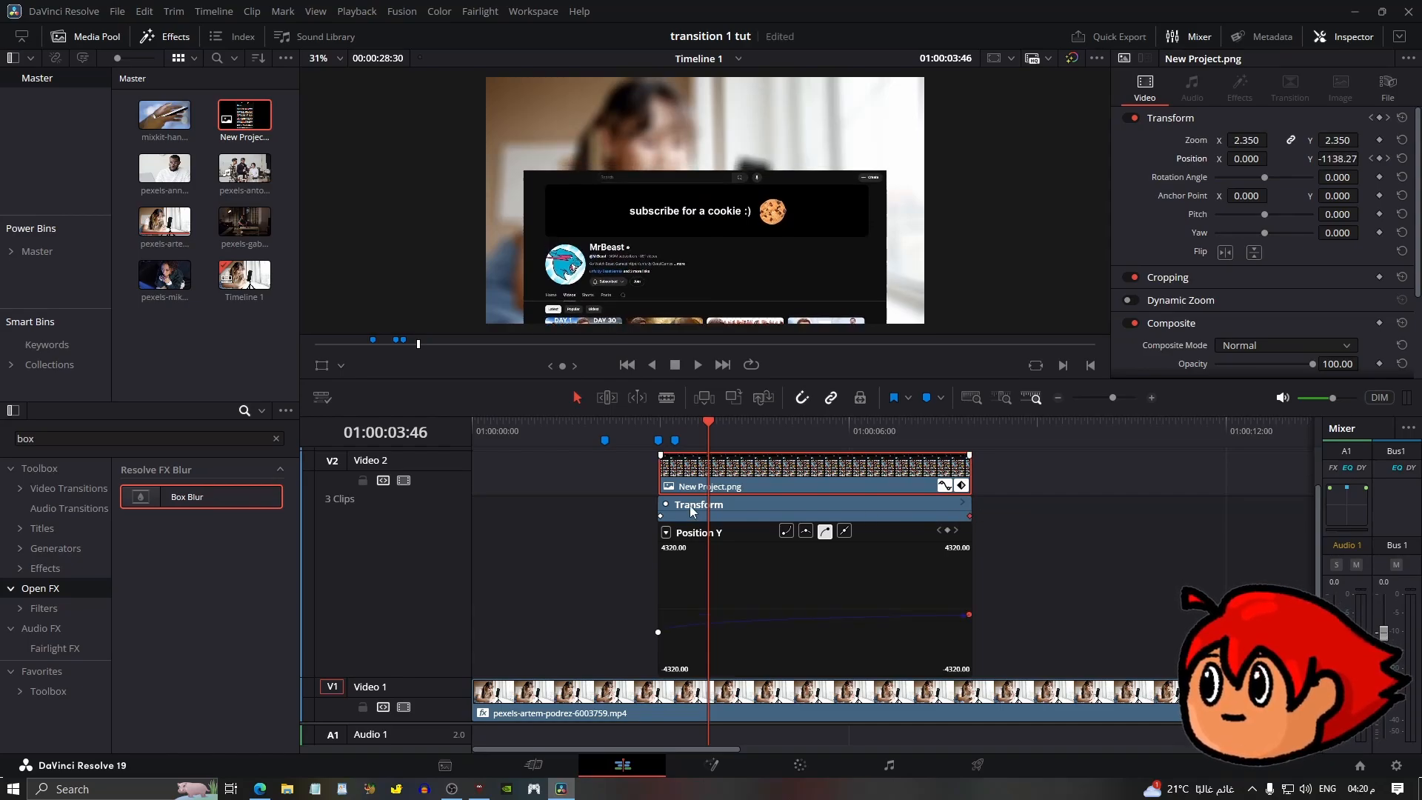
Raise the first Position Y keyframe slightly on the curve.
{"action": "left_click", "coordinate": [659, 633]}
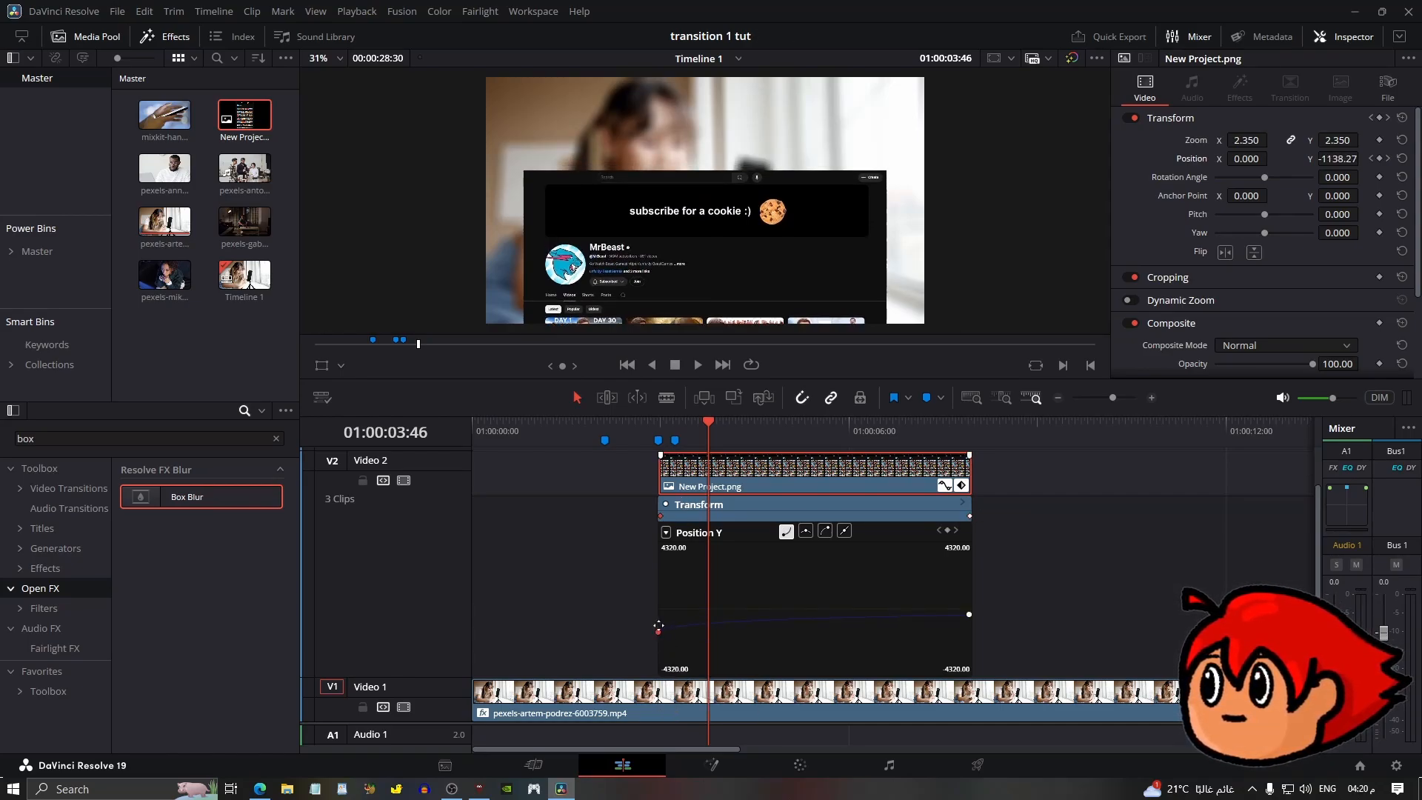
{"action": "left_click_drag", "start_coordinate": [659, 626], "coordinate": [658, 624]}
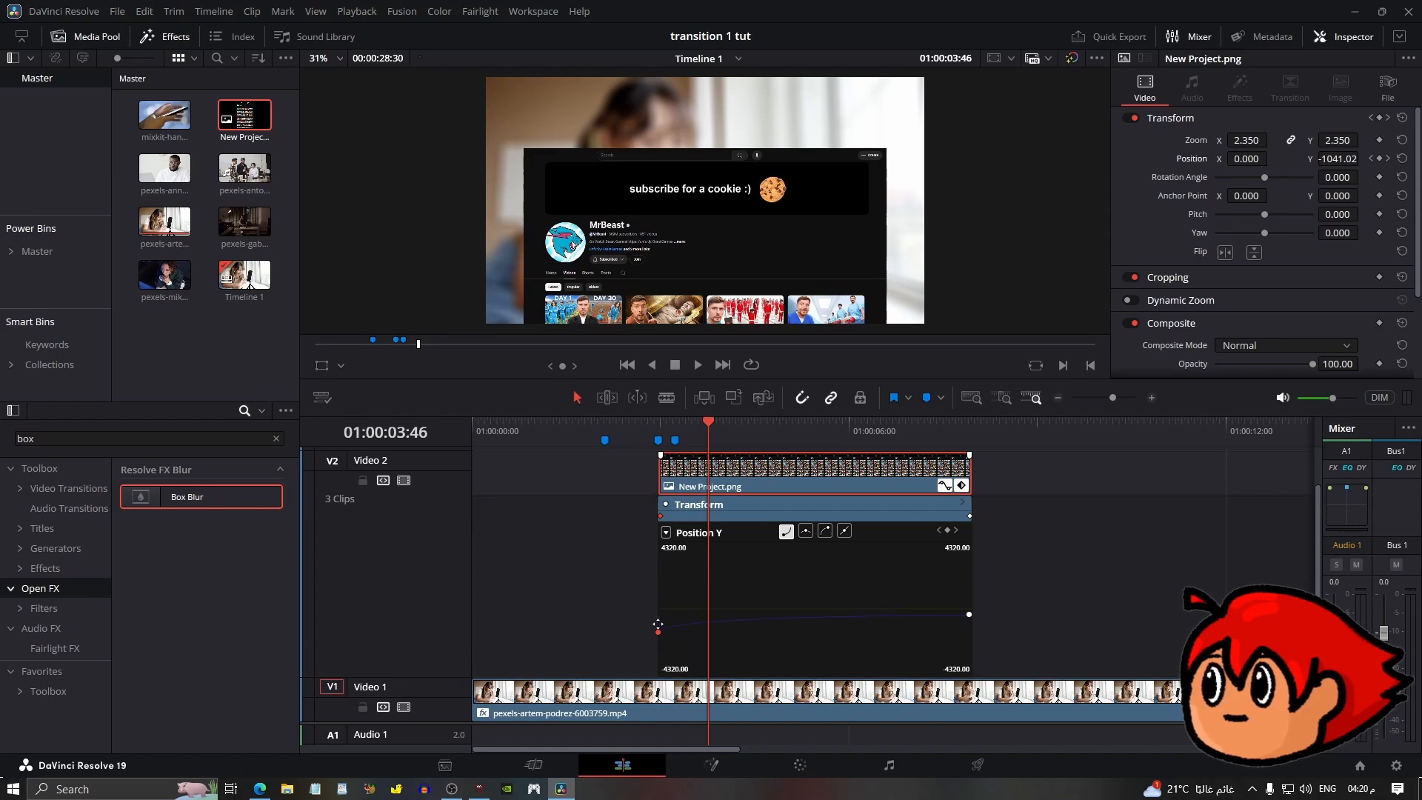
{"action": "key", "text": "ctrl+z"}
{"action": "left_click", "coordinate": [657, 625]}
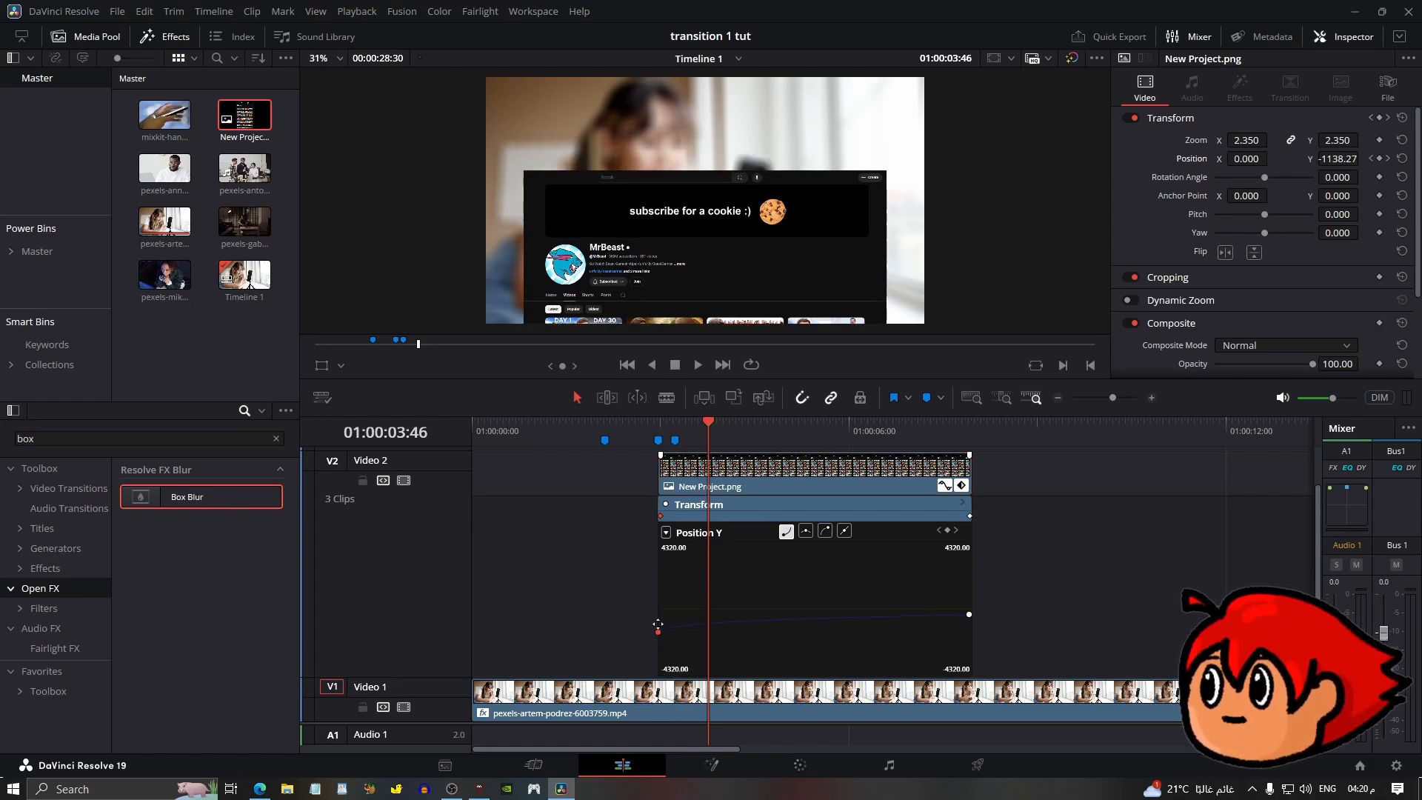
{"action": "left_click_drag", "start_coordinate": [657, 625], "coordinate": [657, 619]}
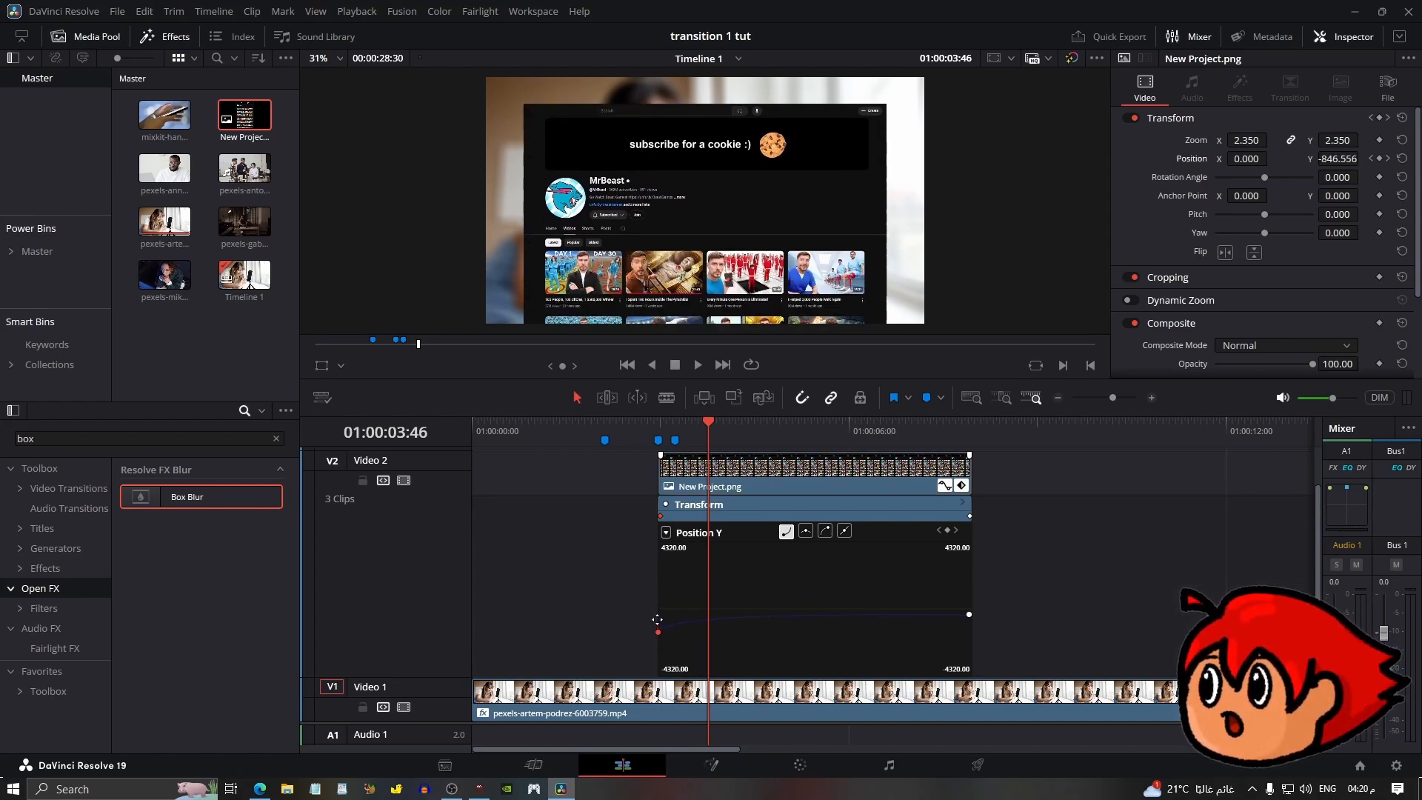
Pull the end keyframe's curve handle left to reshape the Position Y ease.
{"action": "left_click", "coordinate": [967, 616]}
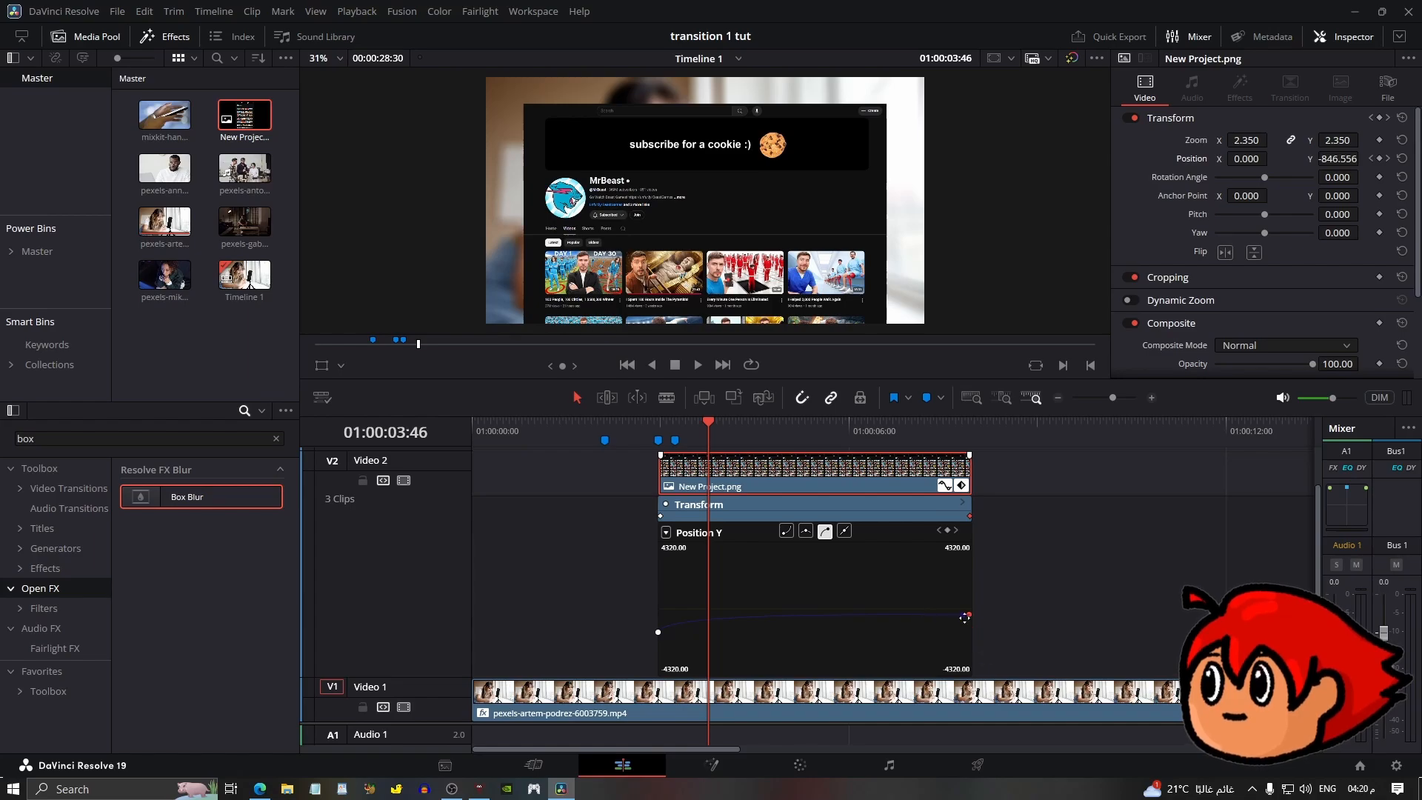
{"action": "left_click_drag", "start_coordinate": [963, 615], "coordinate": [837, 618]}
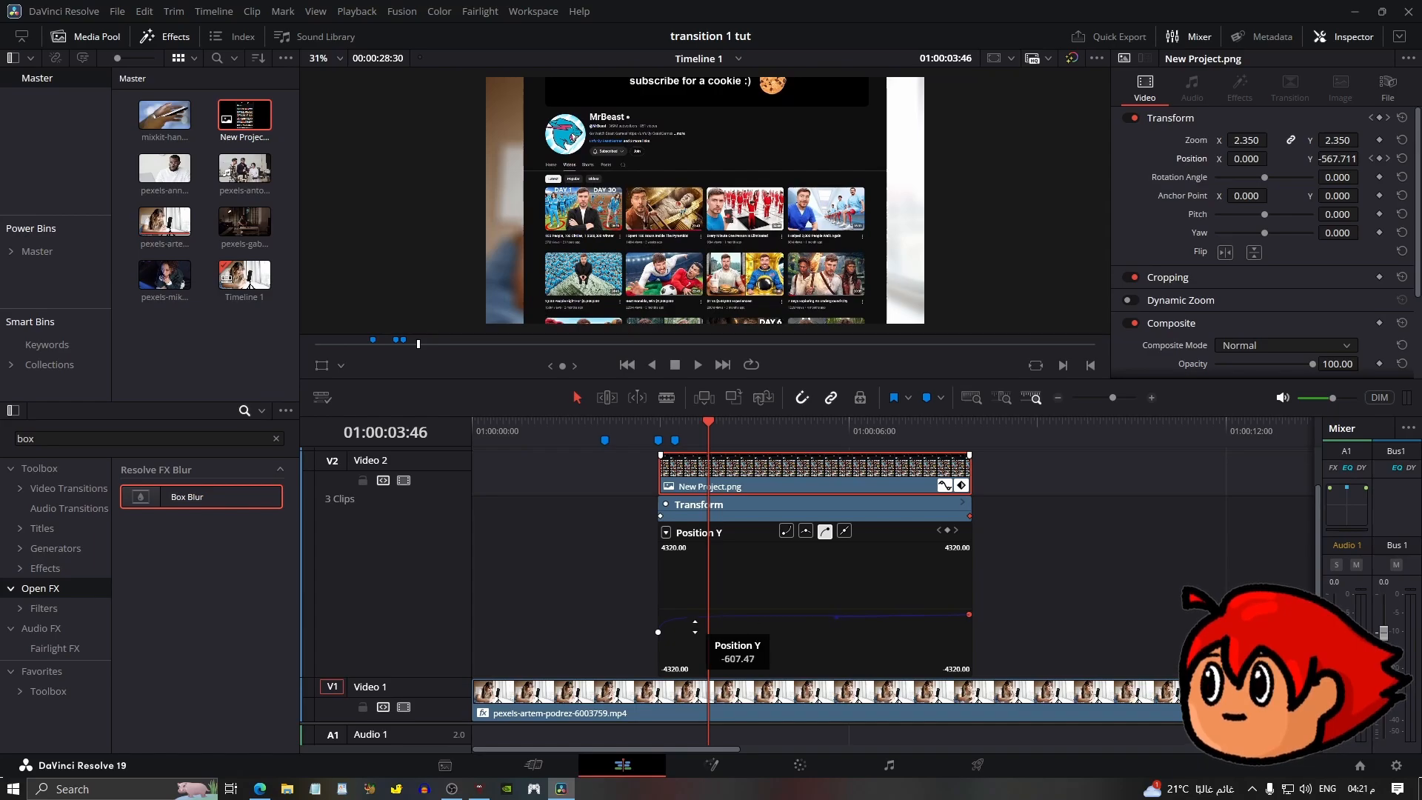
Extend the overlay clip's end slightly to the right.
{"action": "left_click", "coordinate": [967, 425]}
{"action": "mouse_move", "coordinate": [1112, 398]}
{"action": "left_mouse_down"}
{"action": "mouse_move", "coordinate": [1131, 402]}
{"action": "mouse_move", "coordinate": [1112, 404]}
{"action": "left_mouse_up"}
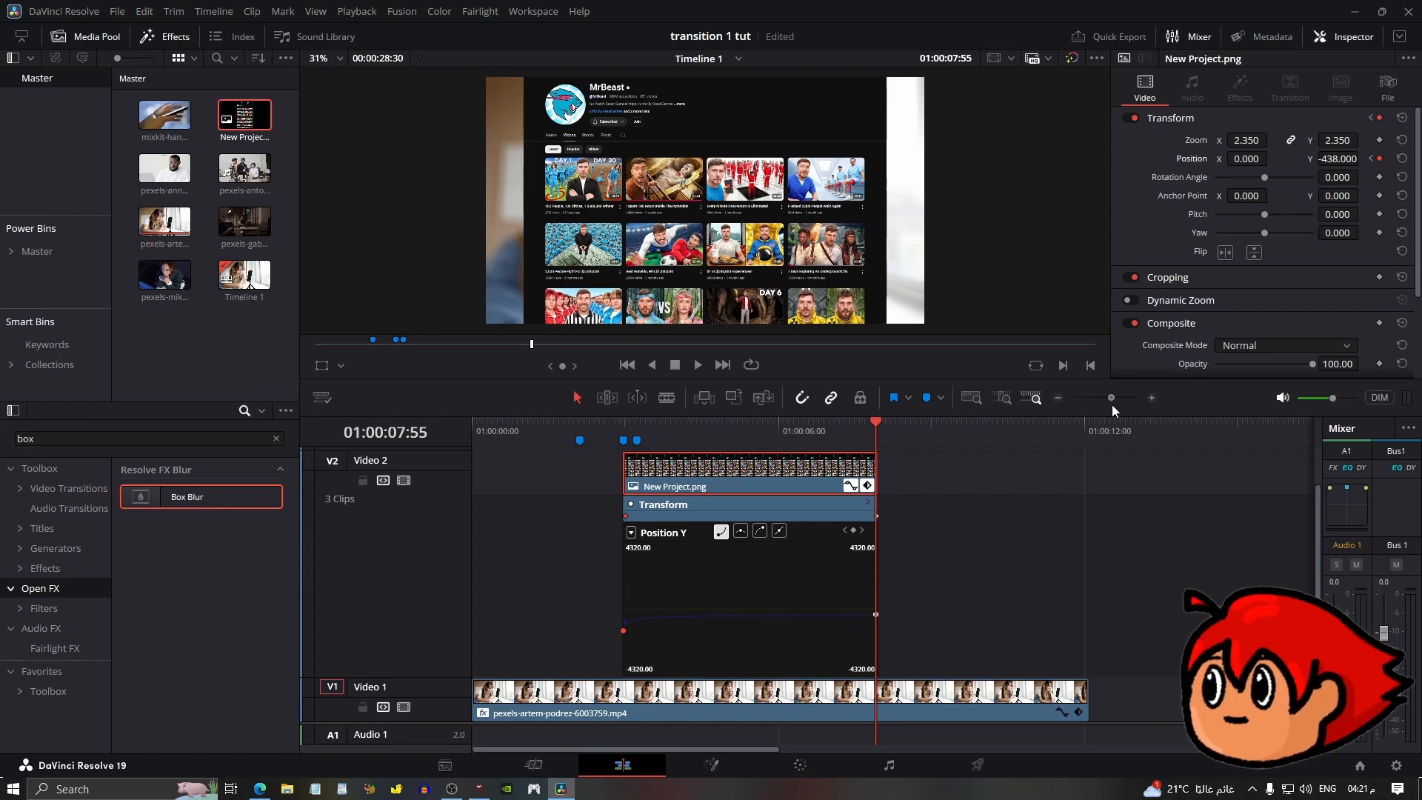
{"action": "left_click_drag", "start_coordinate": [874, 478], "coordinate": [904, 479]}
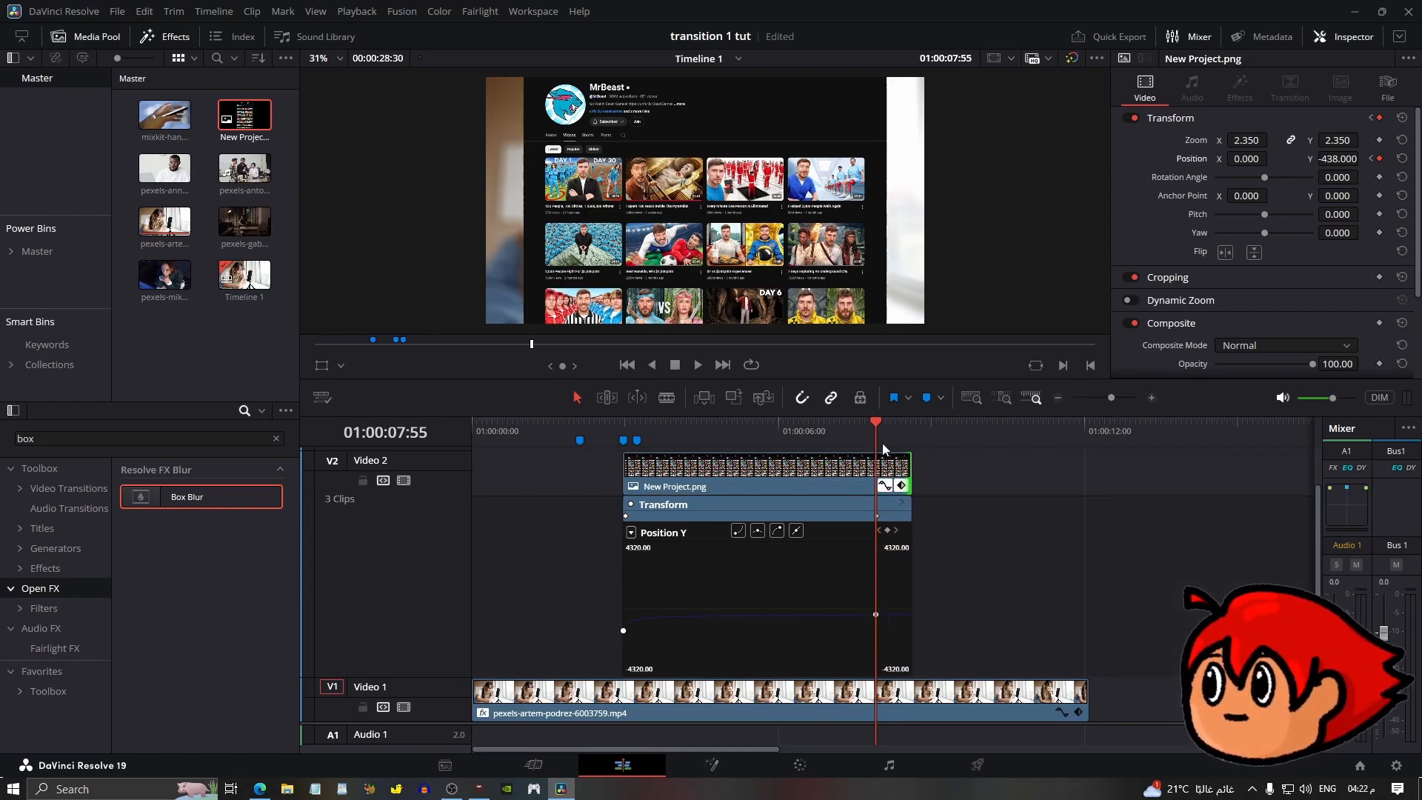
Split the overlay clip at the playhead.
{"action": "left_click", "coordinate": [889, 474]}
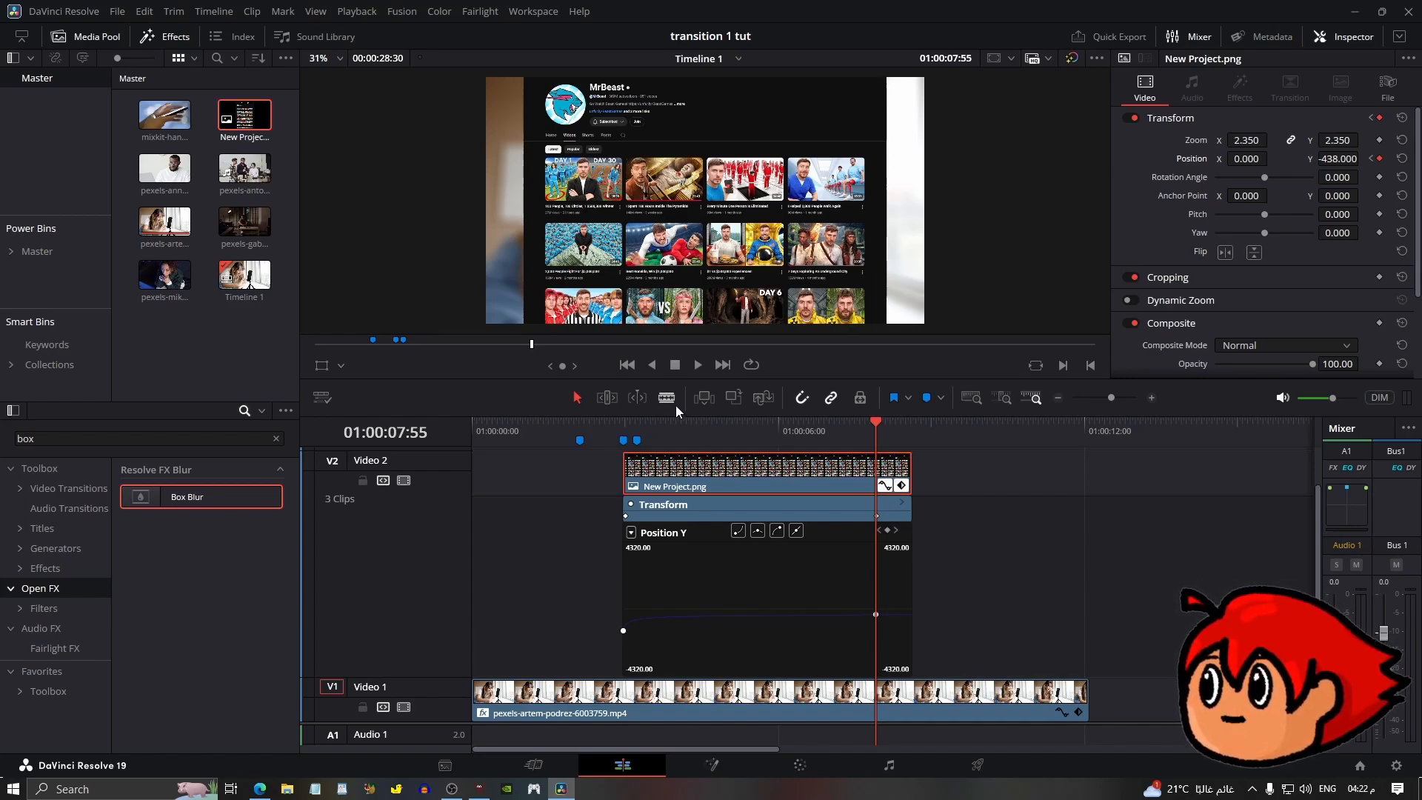
{"action": "key", "text": "ctrl+b"}
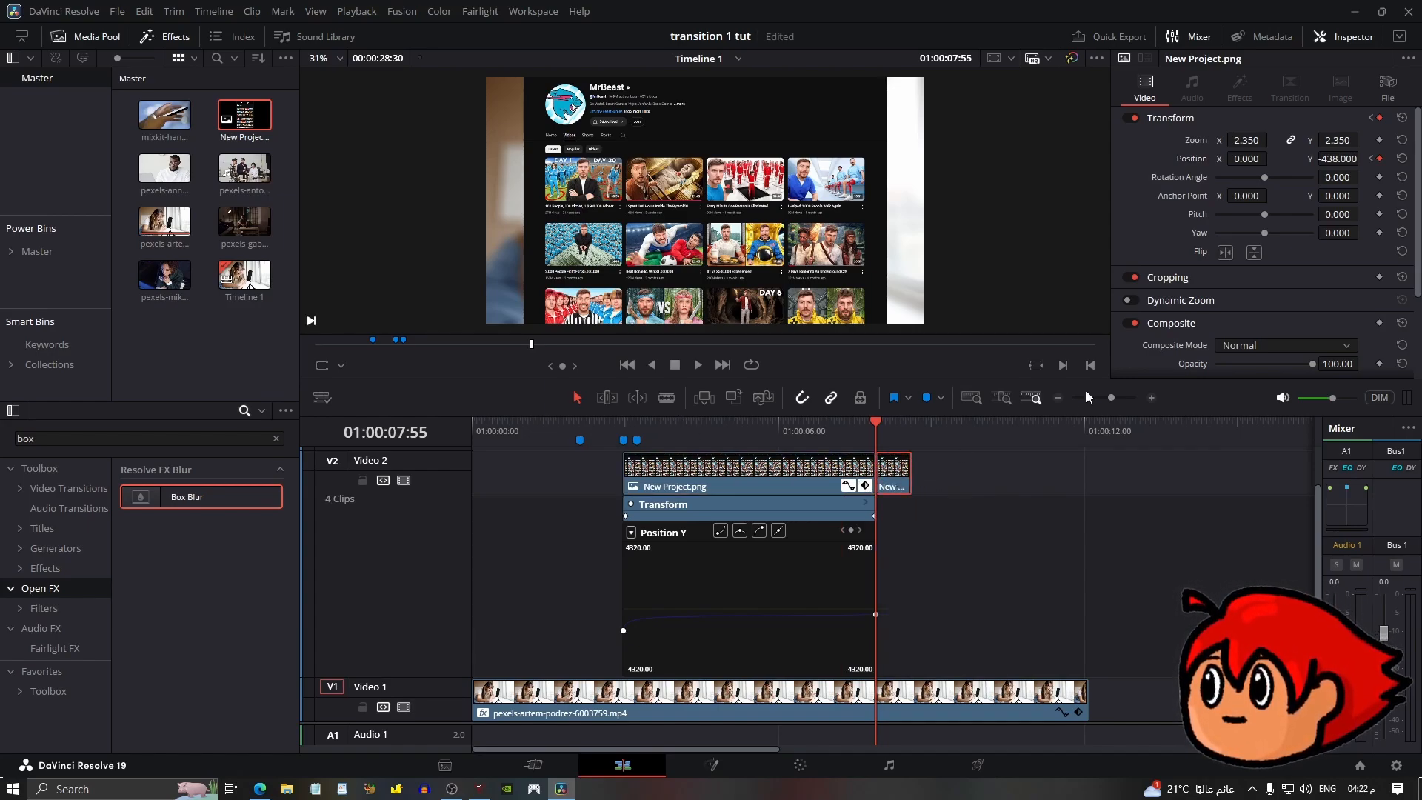
Add a Position Y keyframe one frame before the split-off clip's end and set Y to 1856.
{"action": "left_click", "coordinate": [1150, 398]}
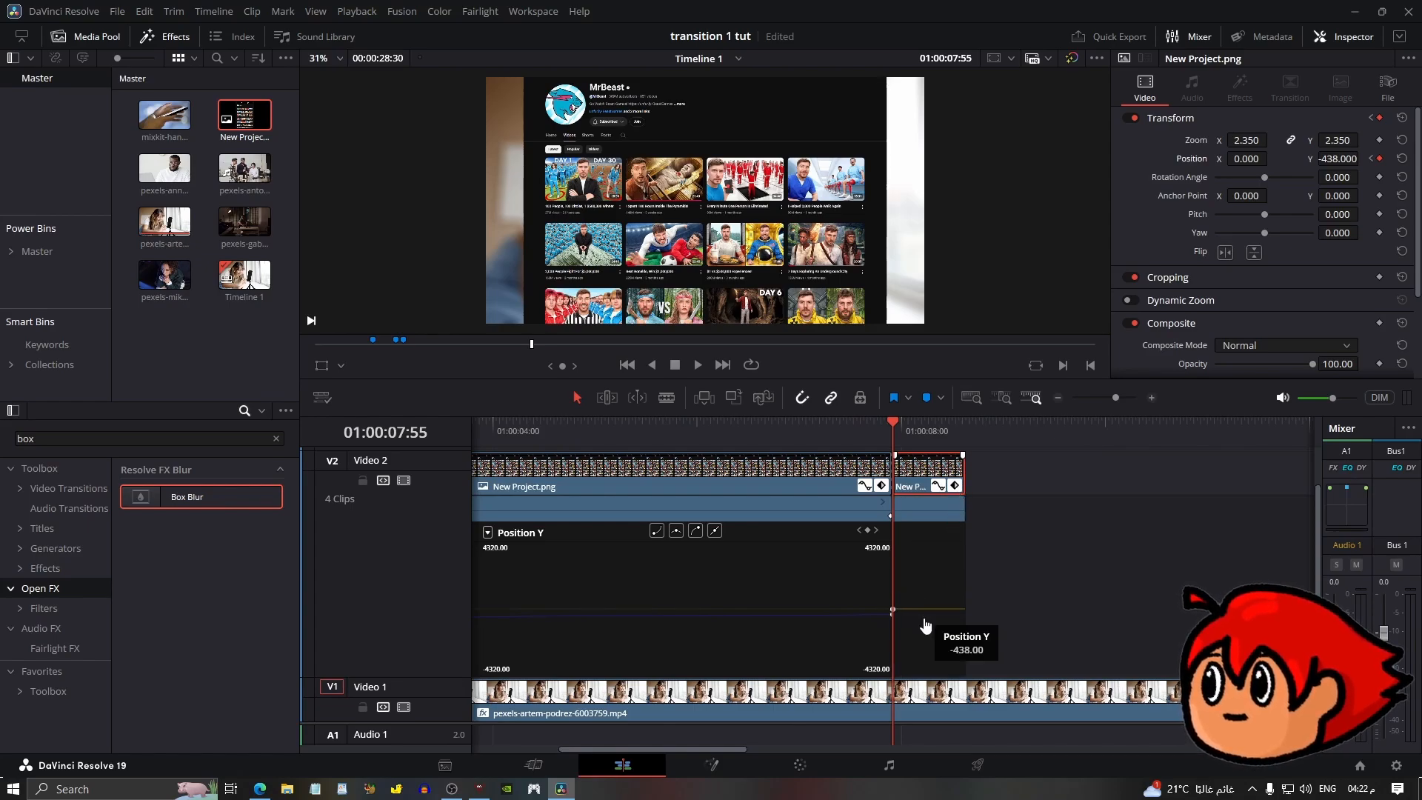
{"action": "left_click_drag", "start_coordinate": [950, 431], "coordinate": [960, 430]}
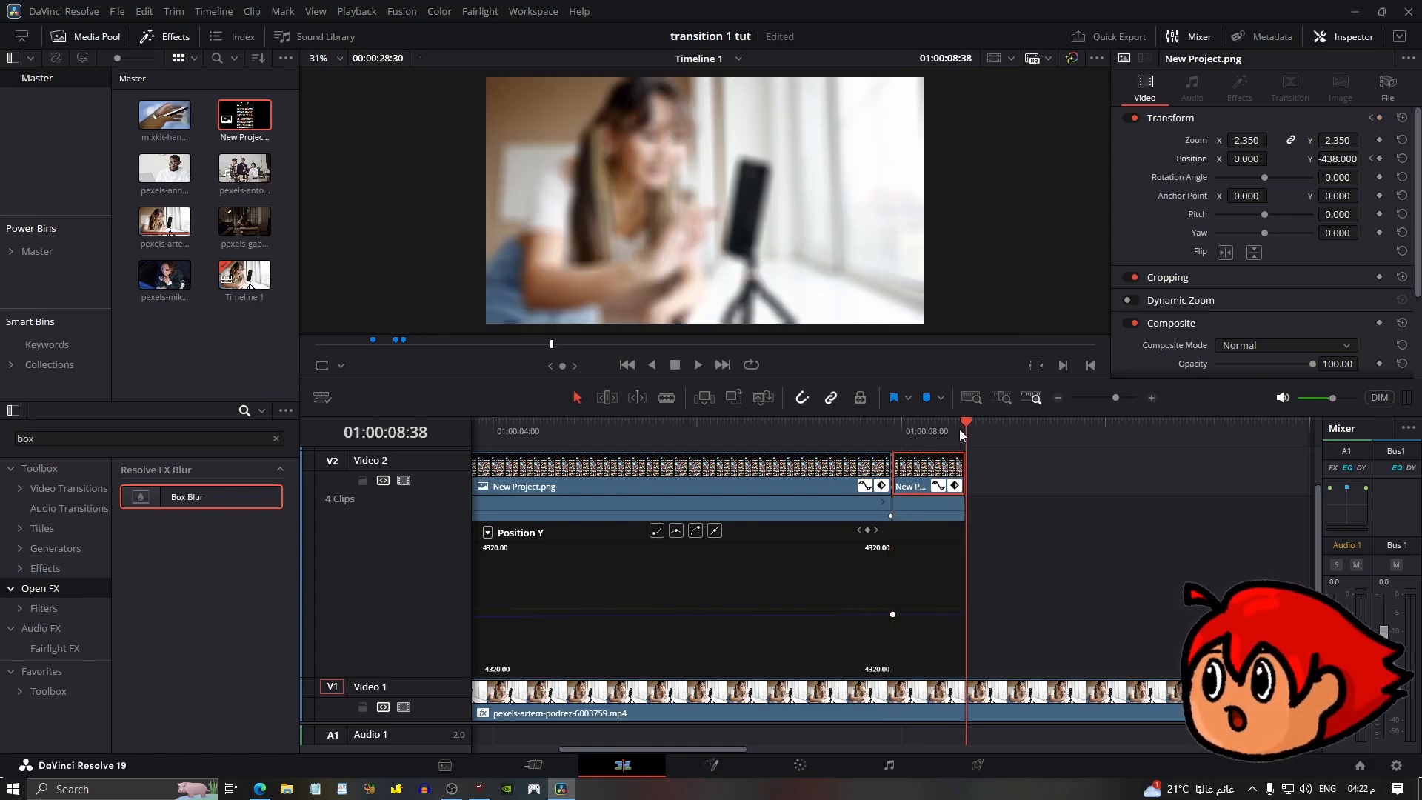
{"action": "key", "text": "Left"}
{"action": "left_click", "coordinate": [1380, 158]}
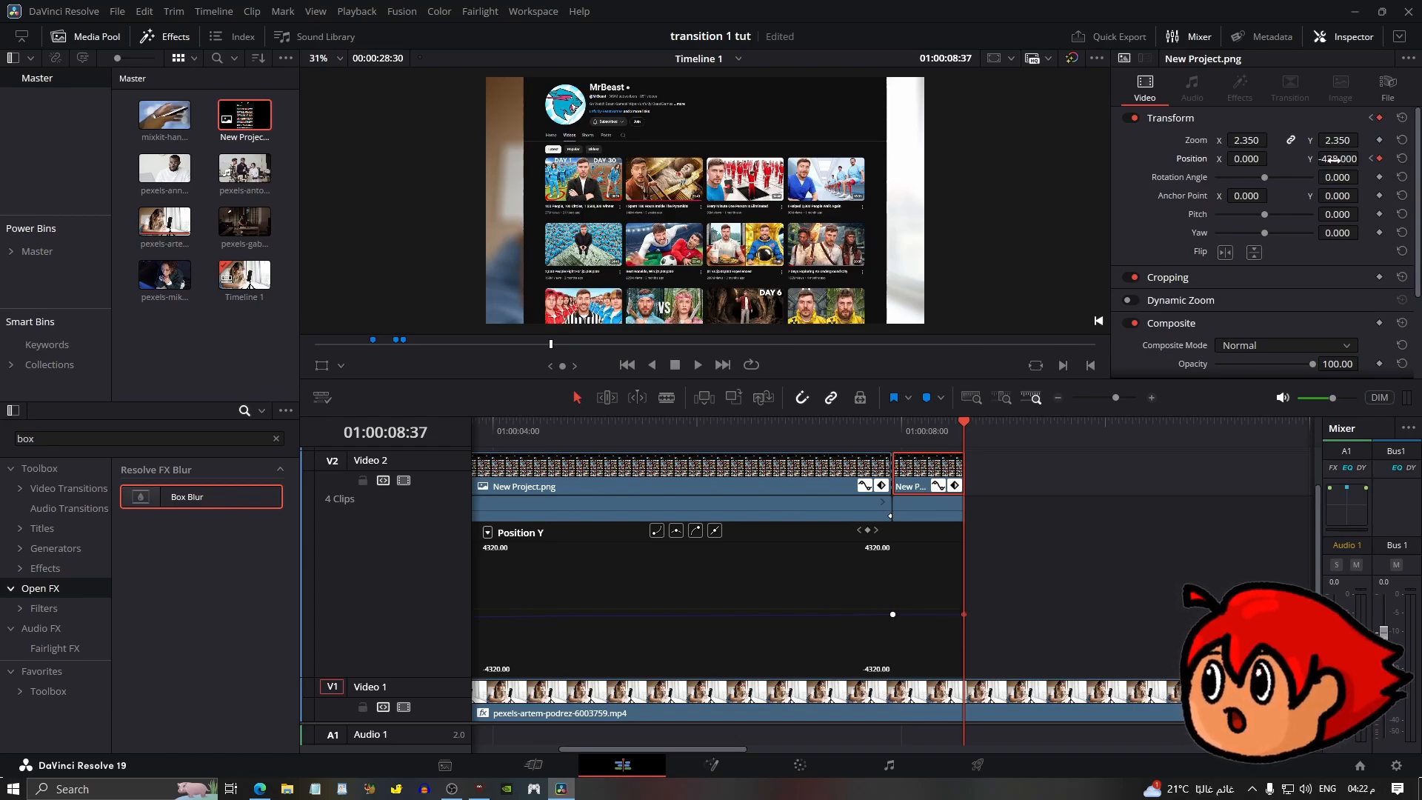
{"action": "left_click_drag", "start_coordinate": [1333, 158], "coordinate": [1364, 158]}
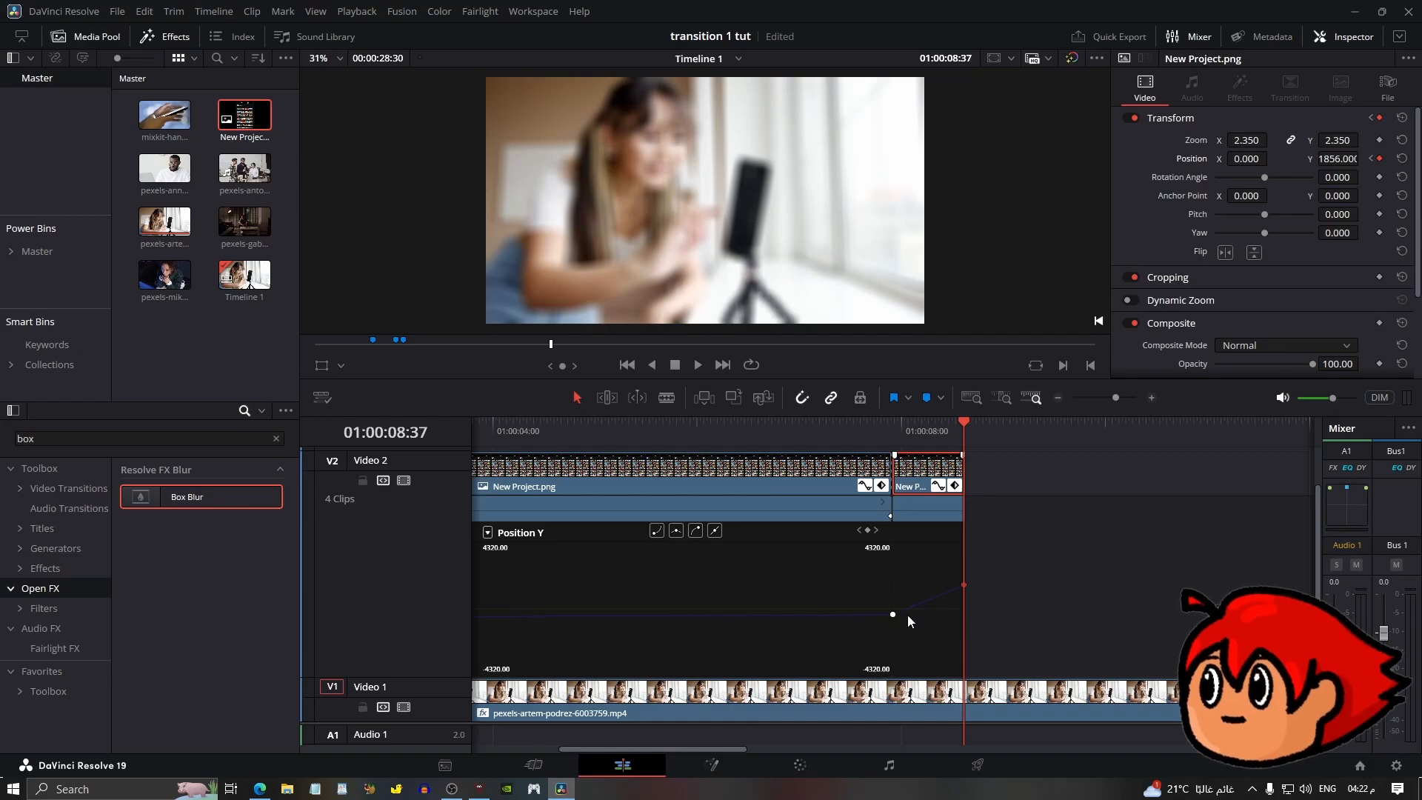
Apply easing to the split-off clip's Position Y keyframes on the curve.
{"action": "left_click", "coordinate": [1148, 398]}
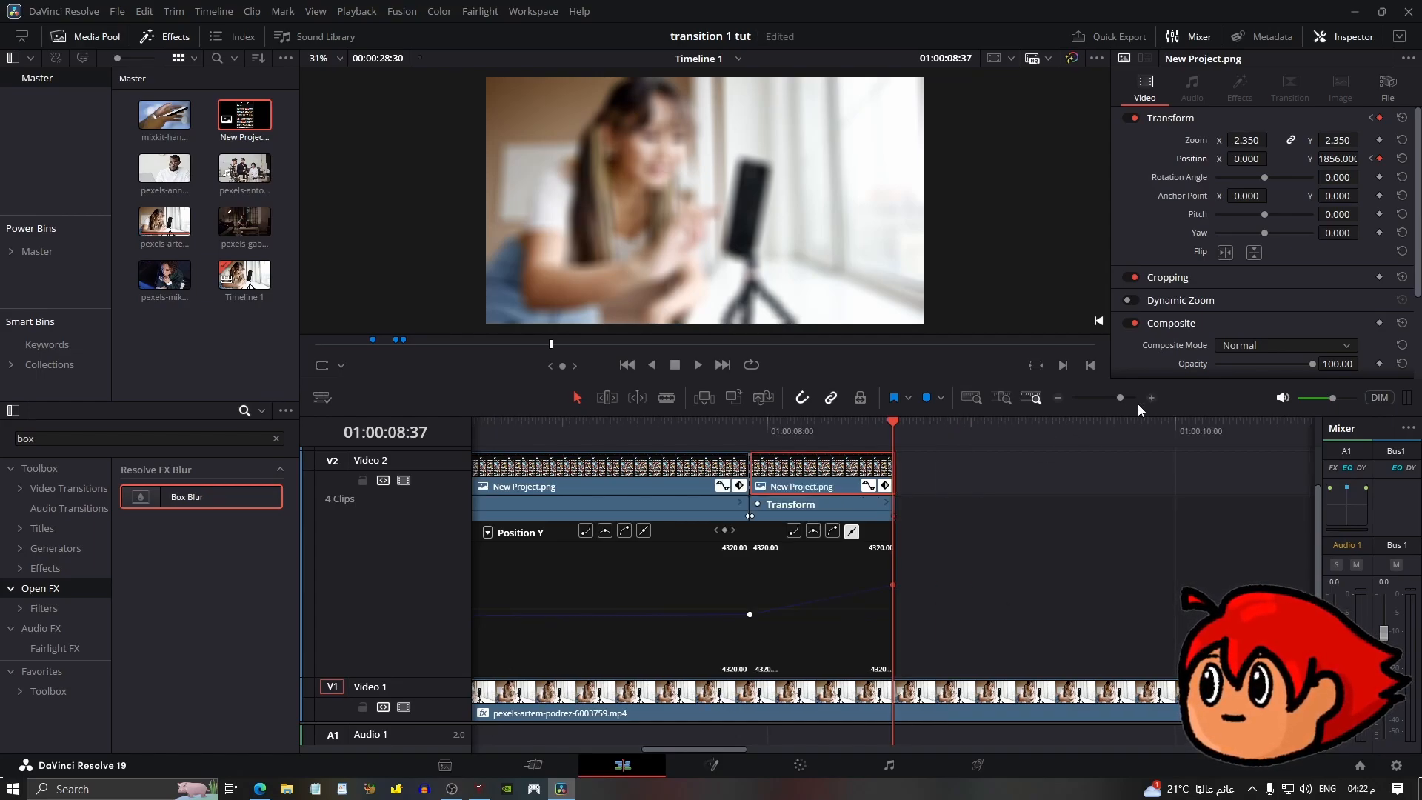
{"action": "left_click", "coordinate": [833, 532]}
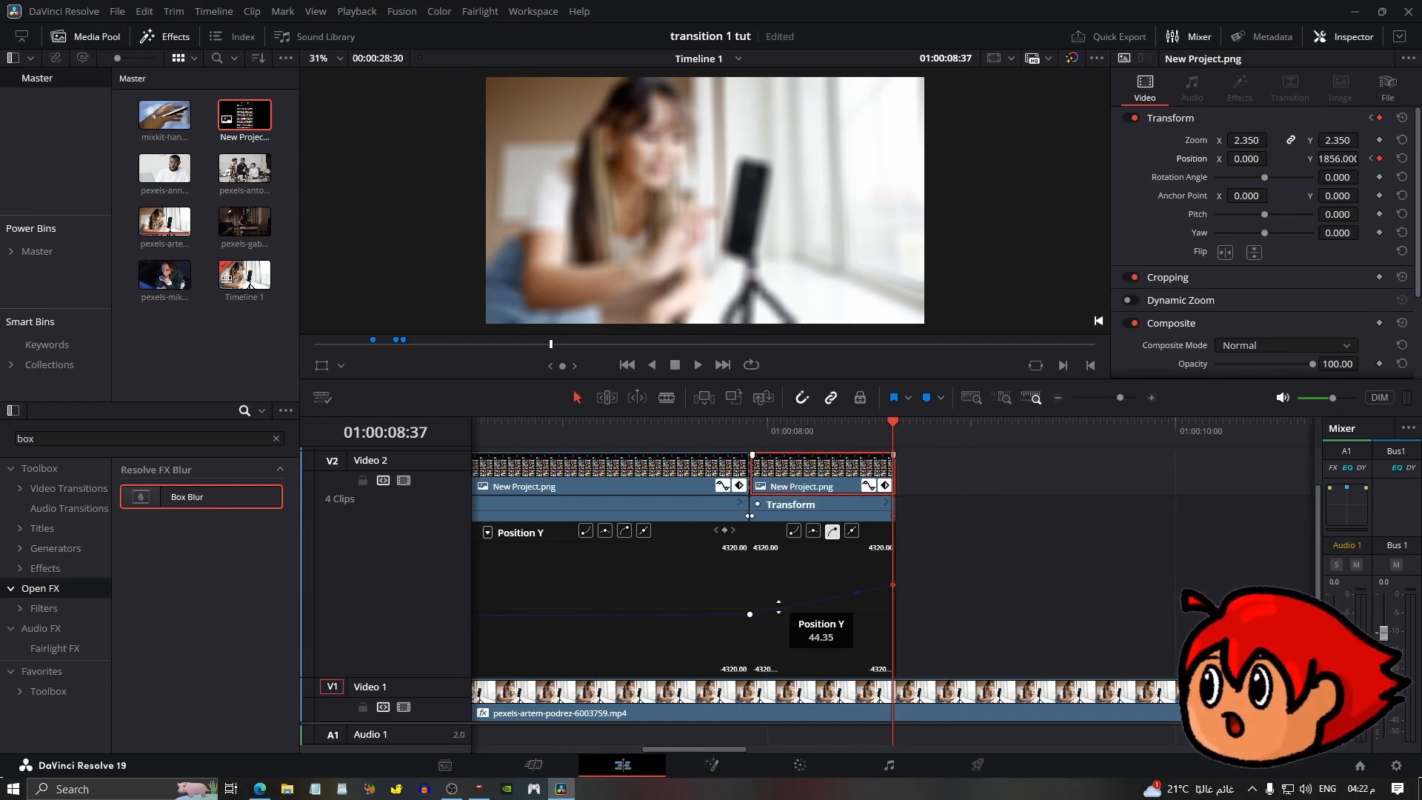
{"action": "left_click", "coordinate": [751, 615]}
{"action": "left_click", "coordinate": [796, 533]}
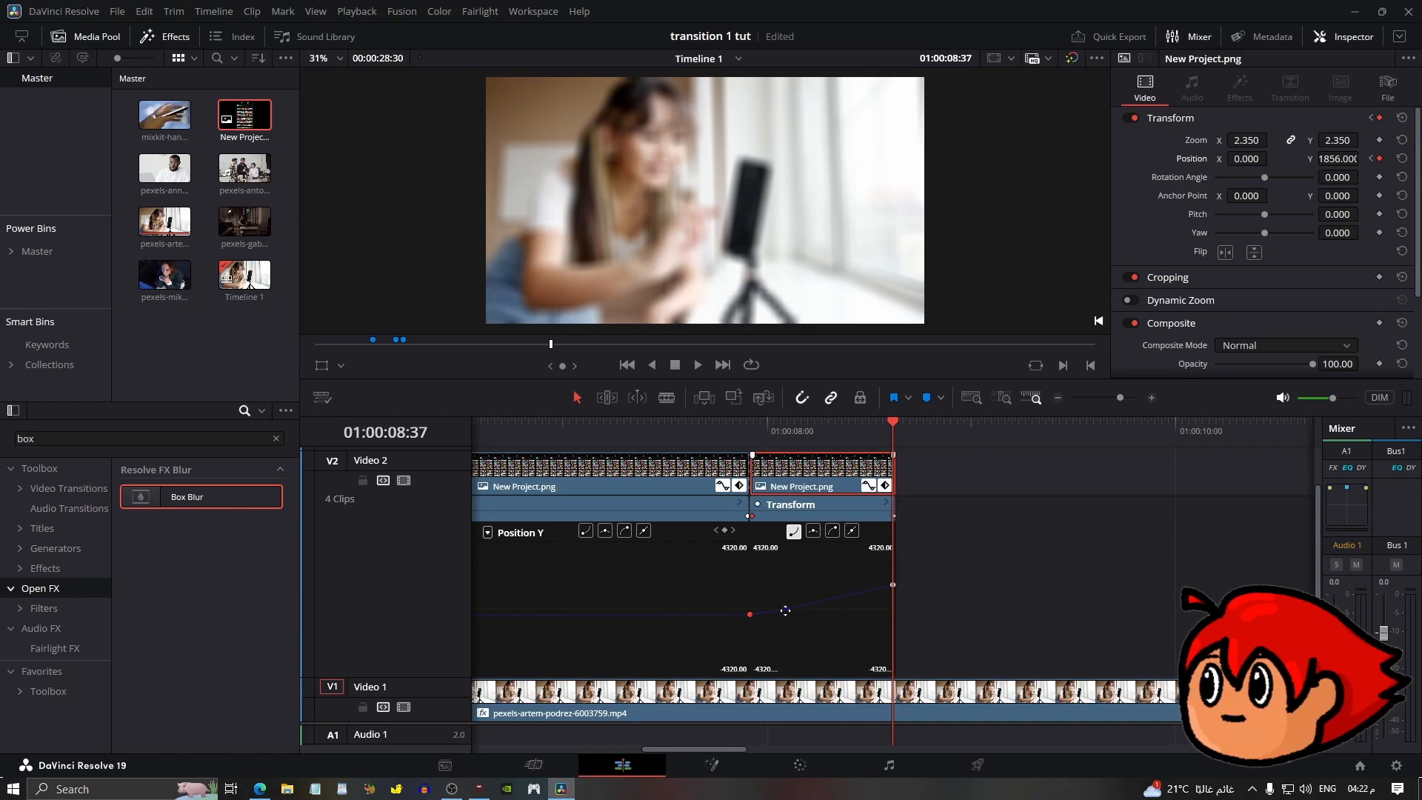
{"action": "left_click", "coordinate": [893, 585]}
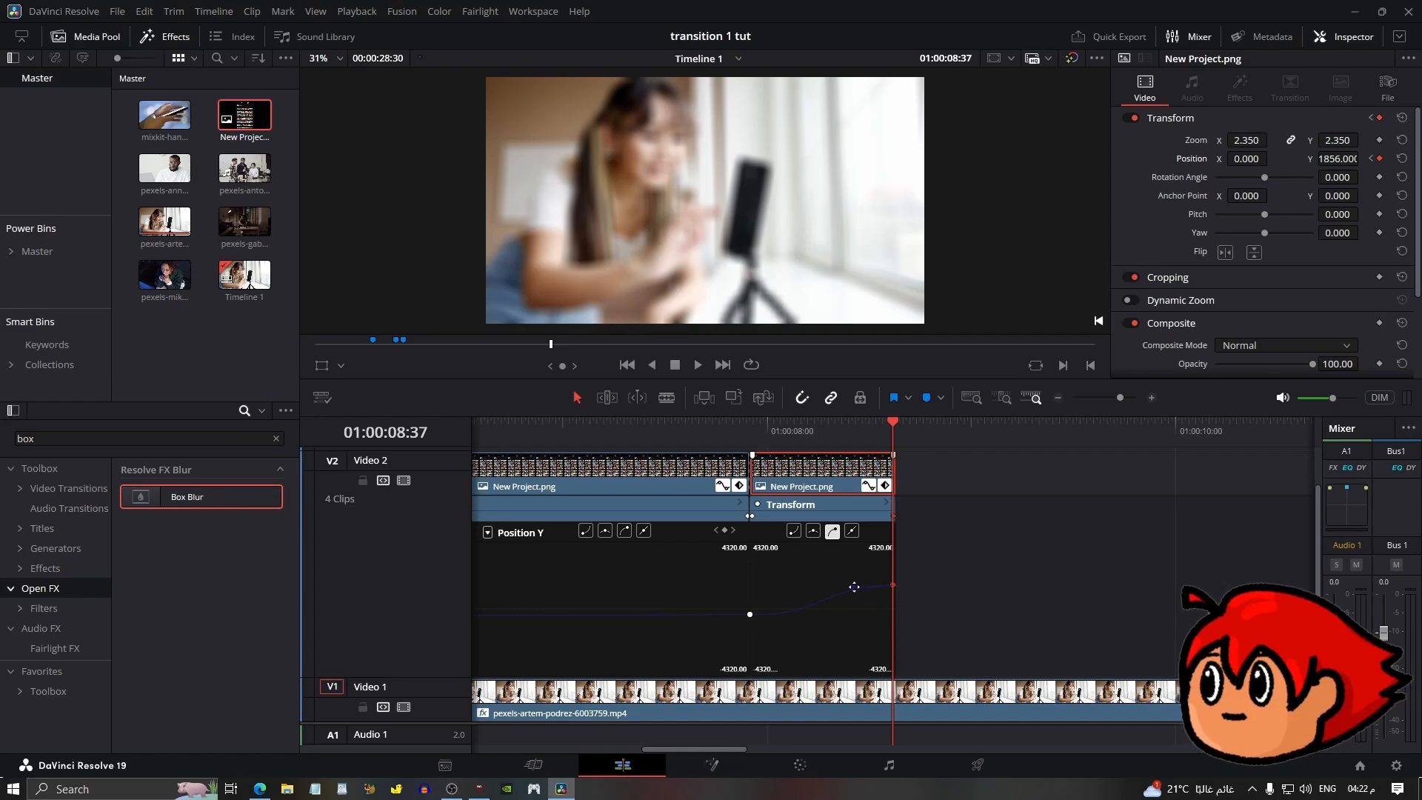
{"action": "left_click", "coordinate": [855, 585]}
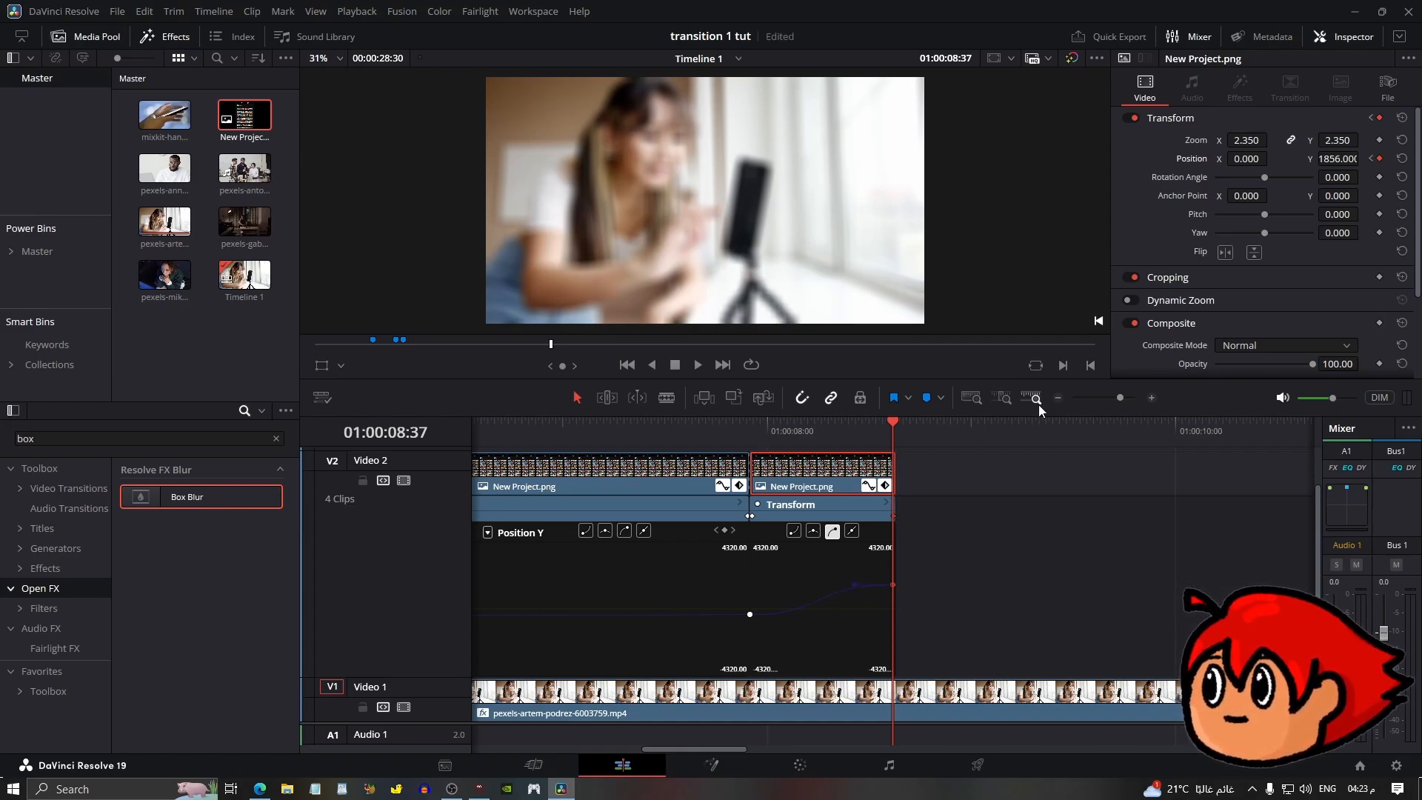
Play back the transition from the first marker.
{"action": "left_click", "coordinate": [1057, 401]}
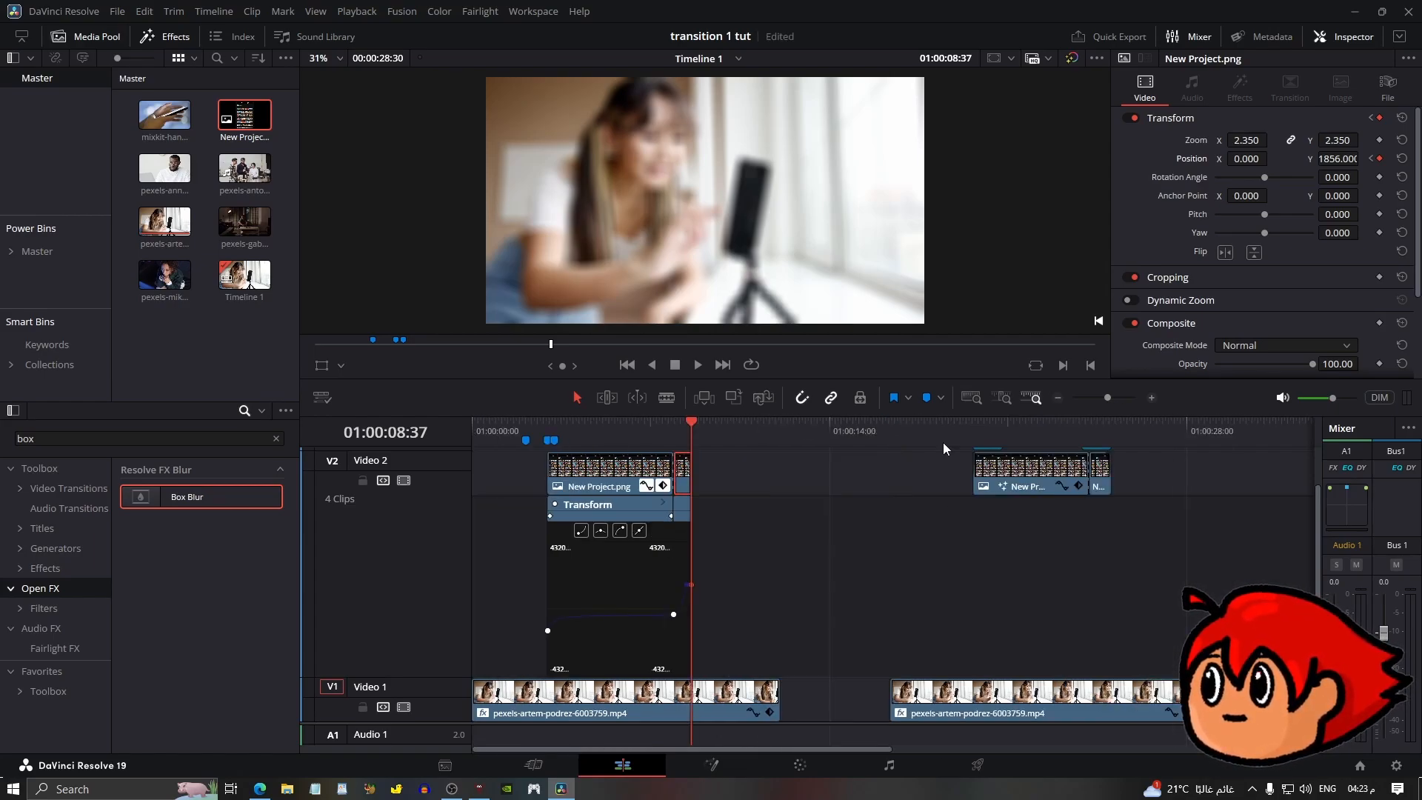
{"action": "left_click", "coordinate": [548, 428]}
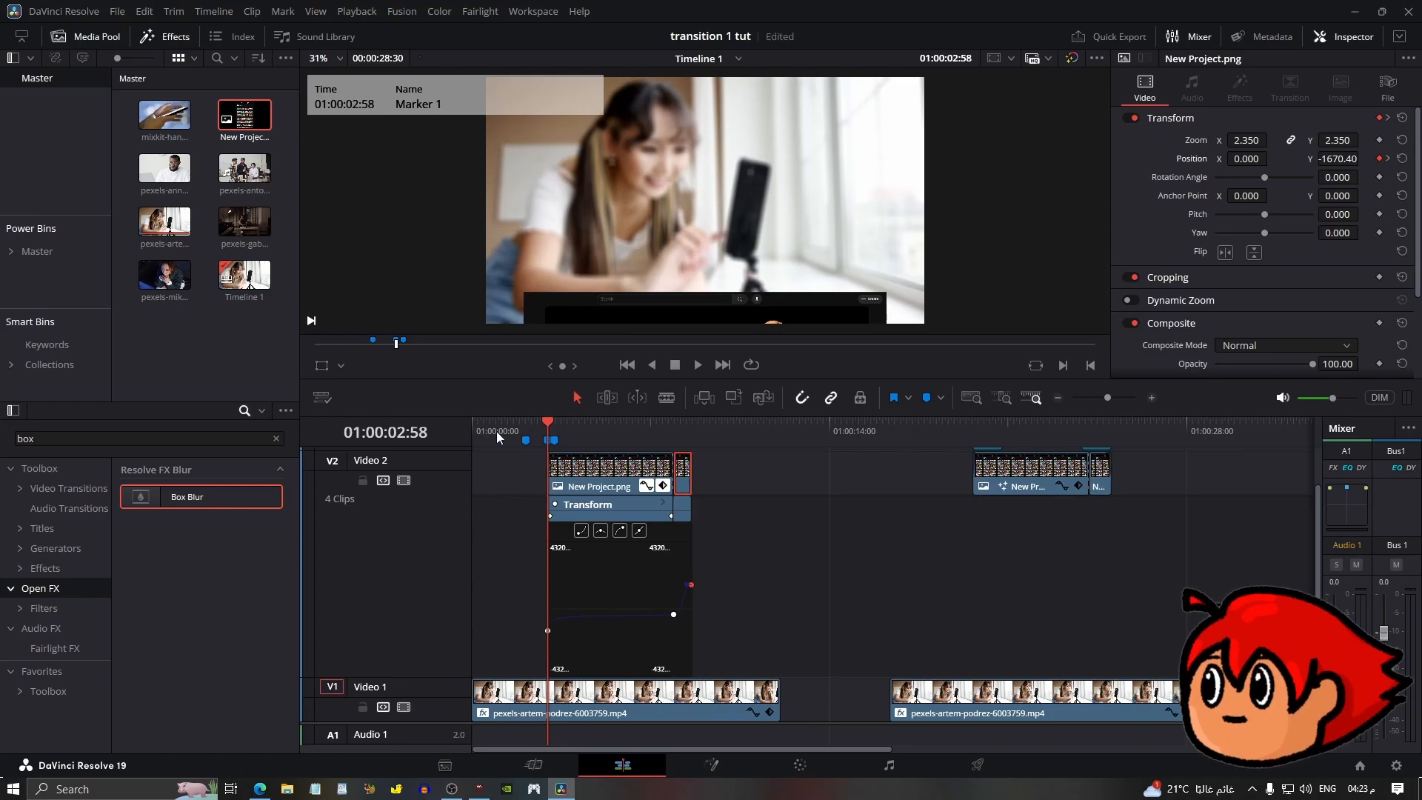
{"action": "key", "text": "space"}
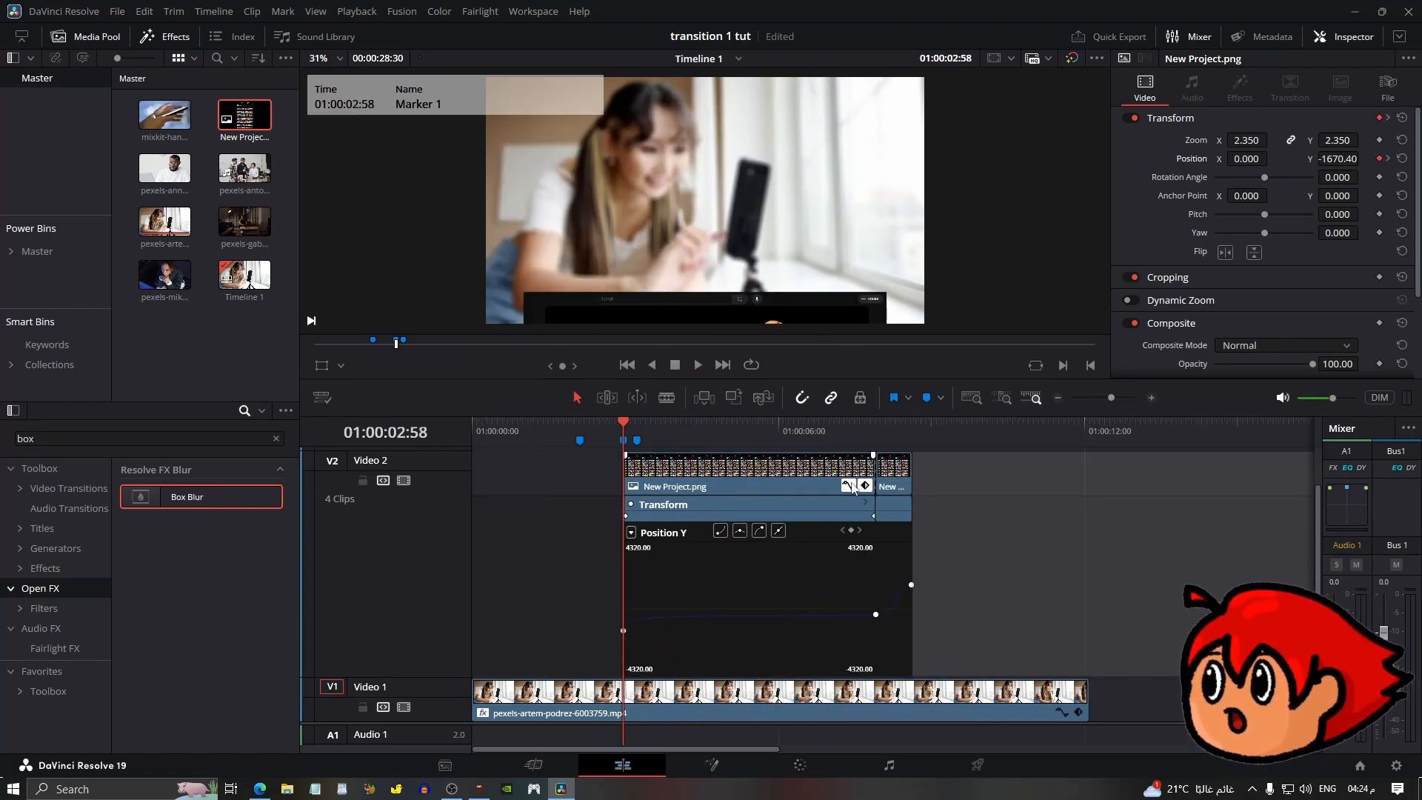
Hide the overlay's curve editors and place an Adjustment Clip on Video 3 at the overlay's start.
{"action": "left_click", "coordinate": [848, 486]}
{"action": "left_click", "coordinate": [865, 486]}
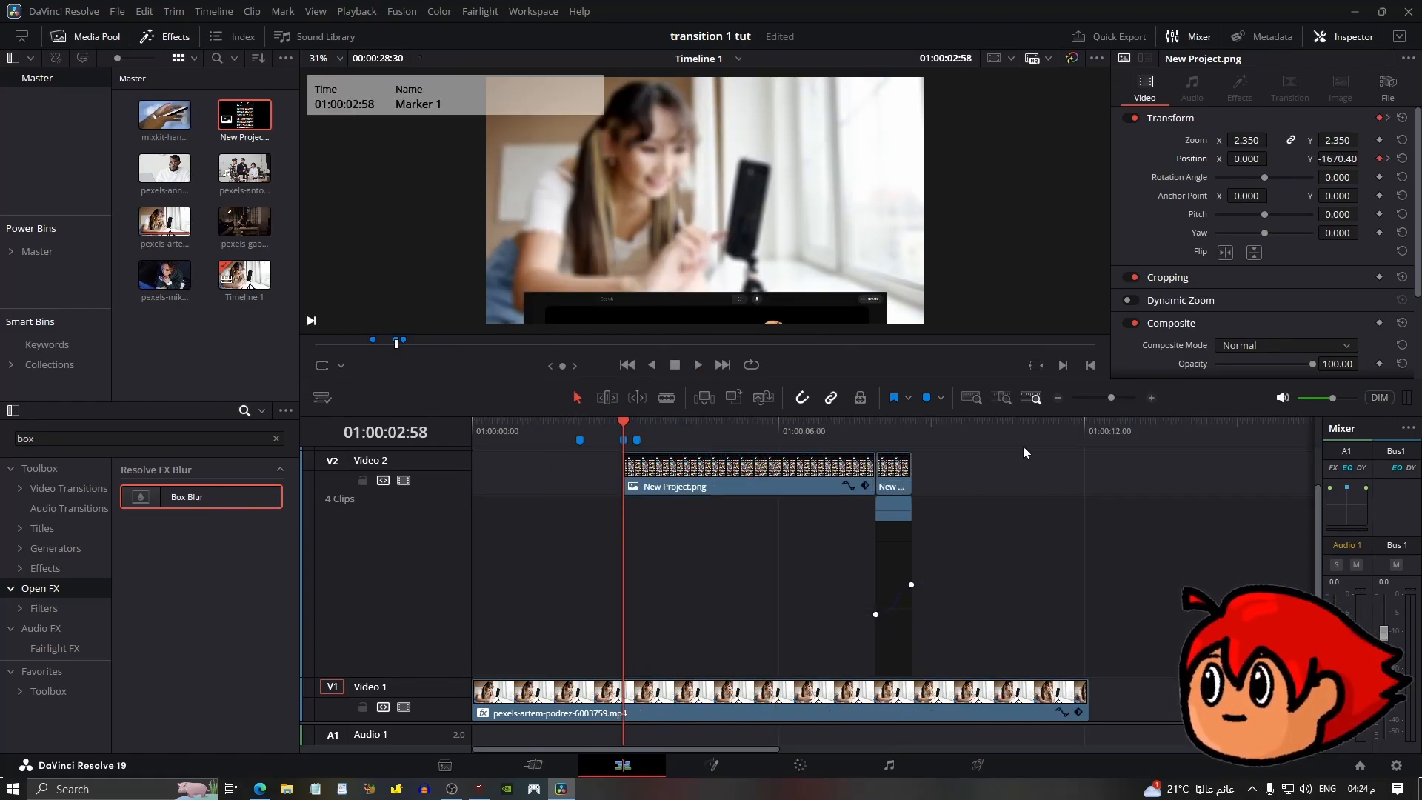
{"action": "left_click", "coordinate": [1151, 398]}
{"action": "left_click_drag", "start_coordinate": [576, 748], "coordinate": [636, 748]}
{"action": "left_click", "coordinate": [819, 488]}
{"action": "left_click", "coordinate": [833, 640]}
{"action": "double_click", "coordinate": [41, 443]}
{"action": "type", "text": "adjus"}
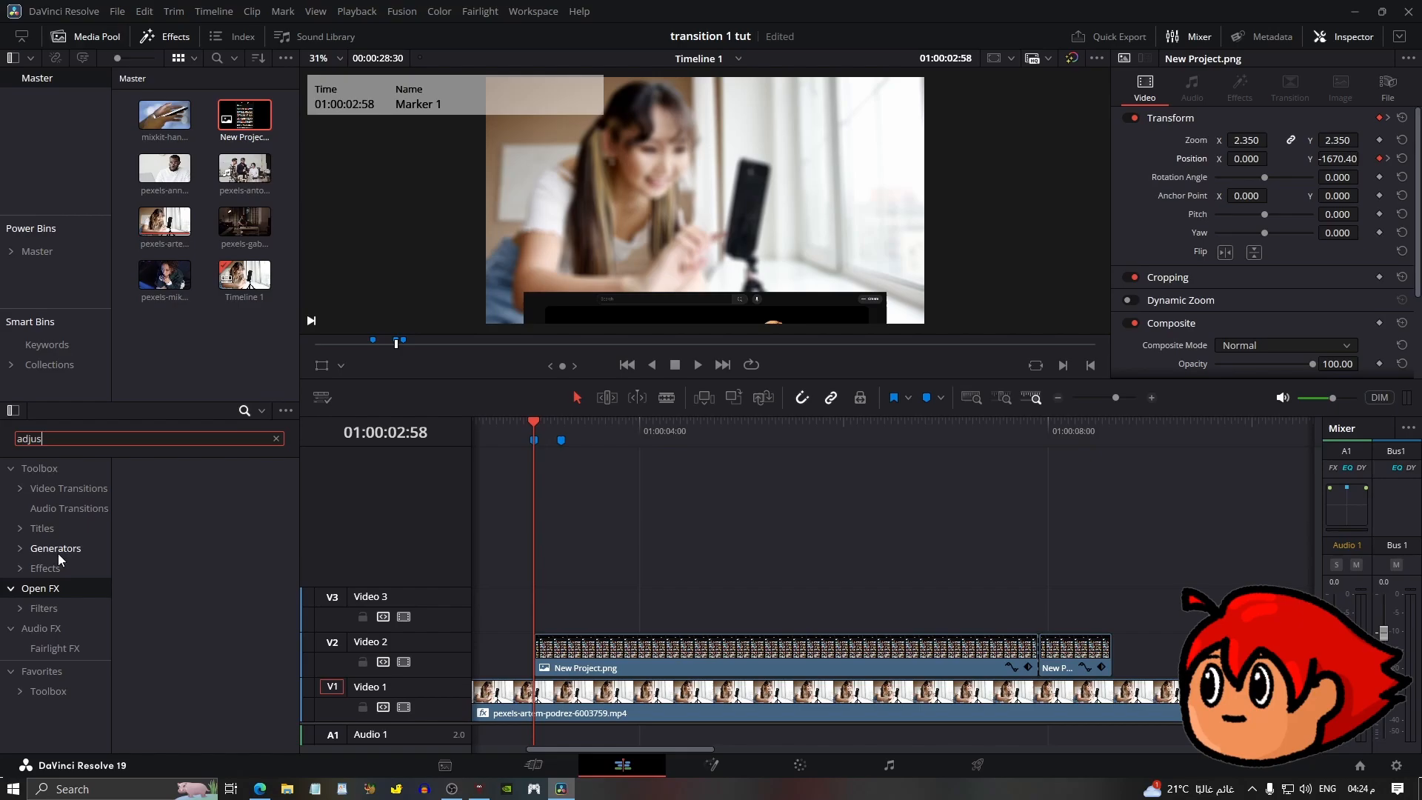
{"action": "left_click", "coordinate": [59, 564]}
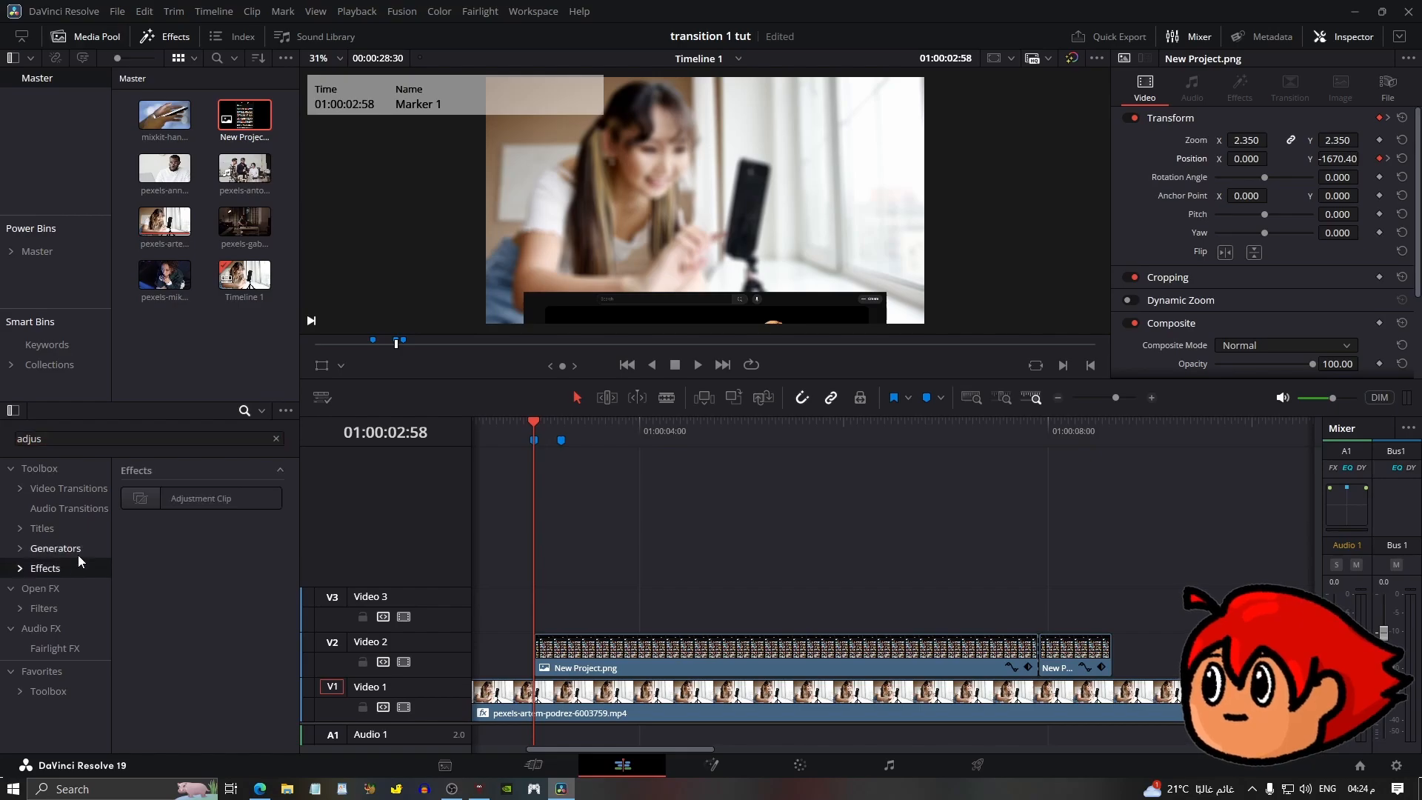
{"action": "left_click_drag", "start_coordinate": [211, 495], "coordinate": [544, 611]}
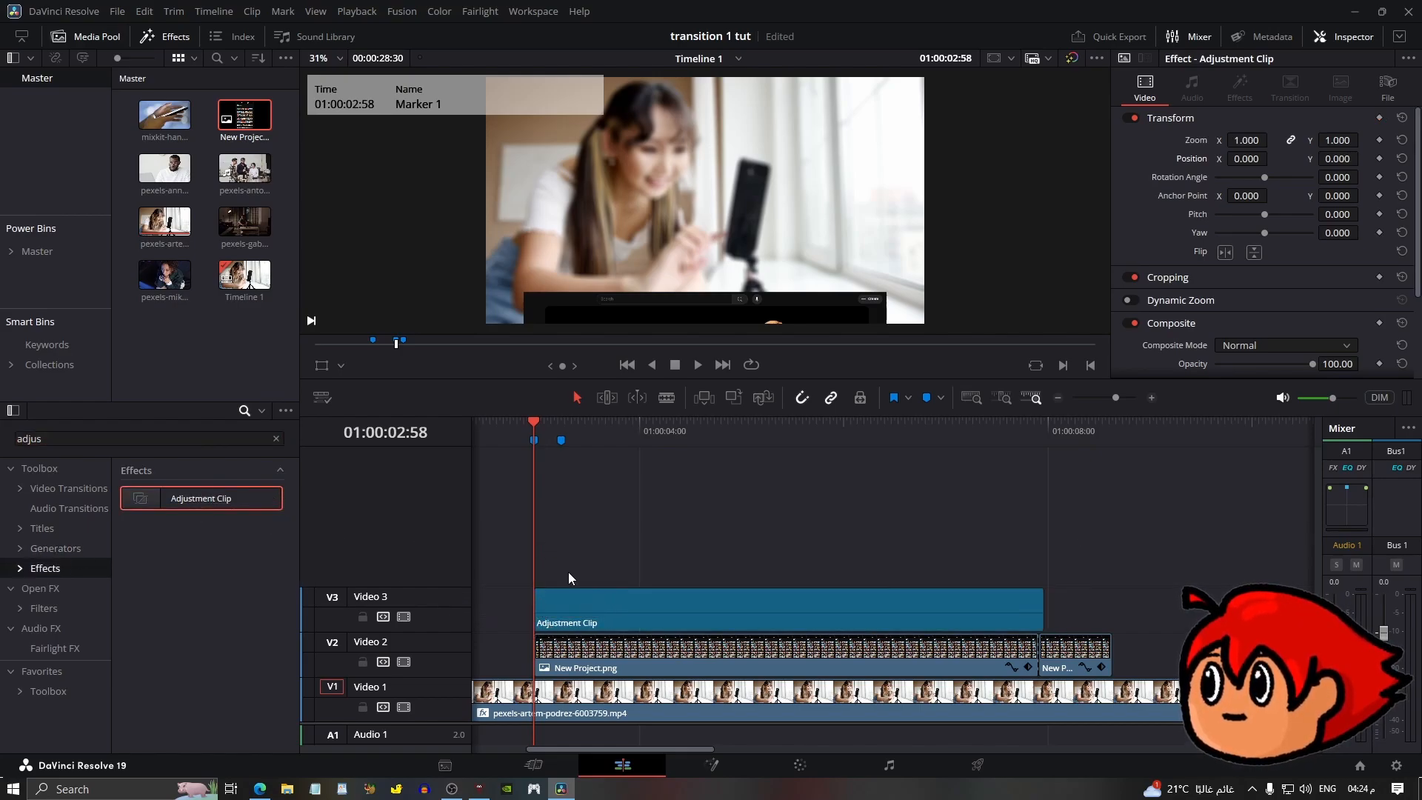
Shorten the adjustment clip to about one second at the start of the overlay.
{"action": "left_click_drag", "start_coordinate": [1041, 614], "coordinate": [627, 616]}
{"action": "key", "text": "space"}
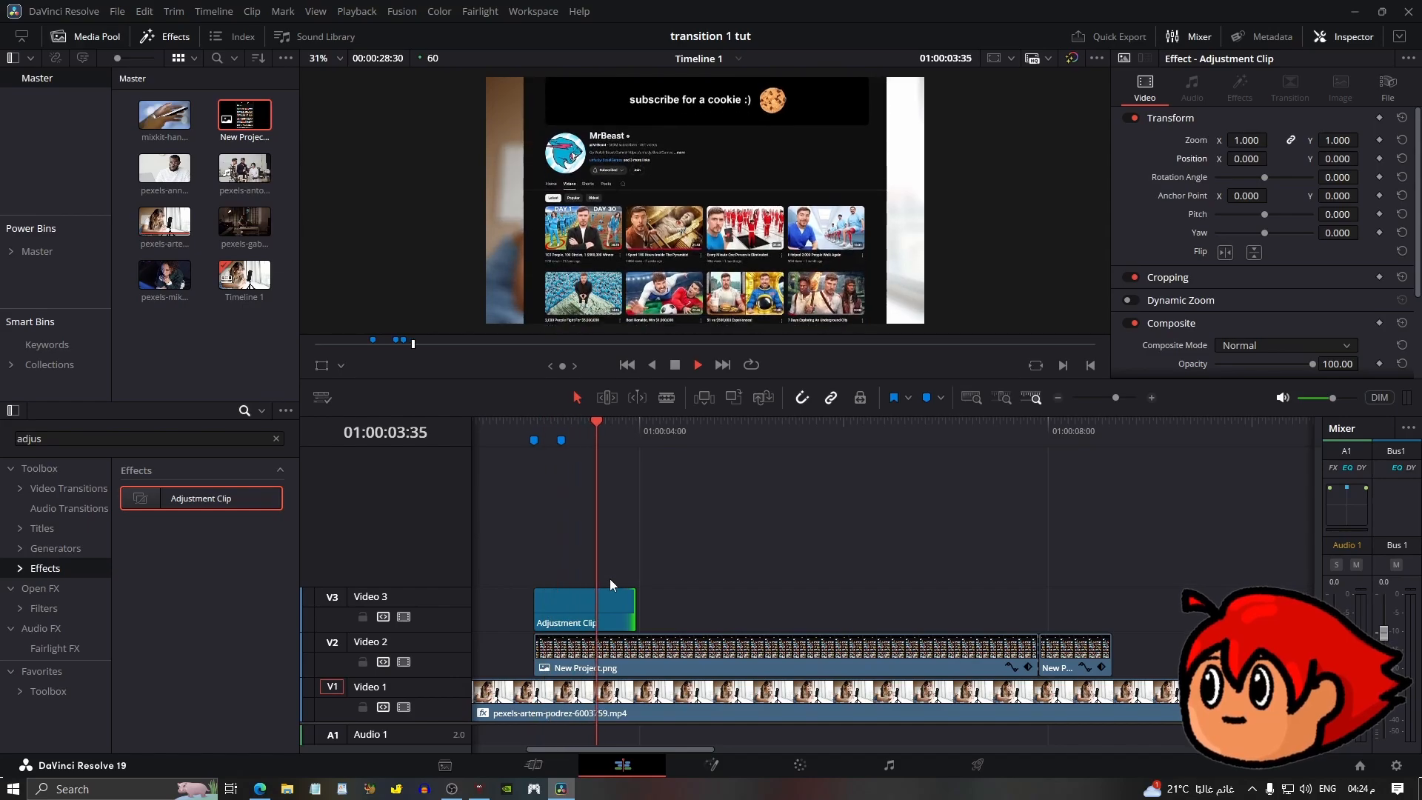
{"action": "left_click", "coordinate": [538, 434]}
Open the adjustment clip in Fusion and add an Optical Flow node after the media input.
{"action": "right_click", "coordinate": [580, 606]}
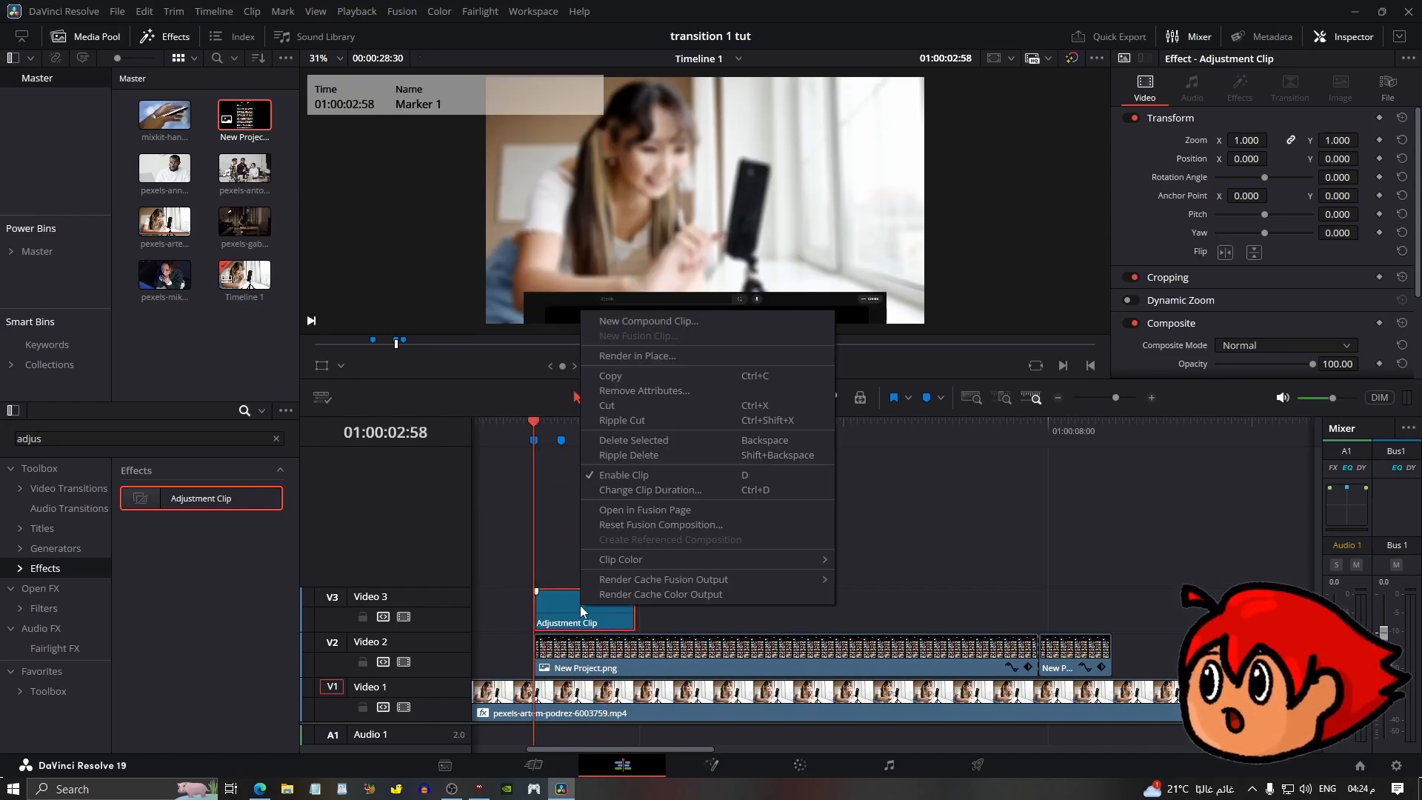
{"action": "left_click", "coordinate": [658, 511]}
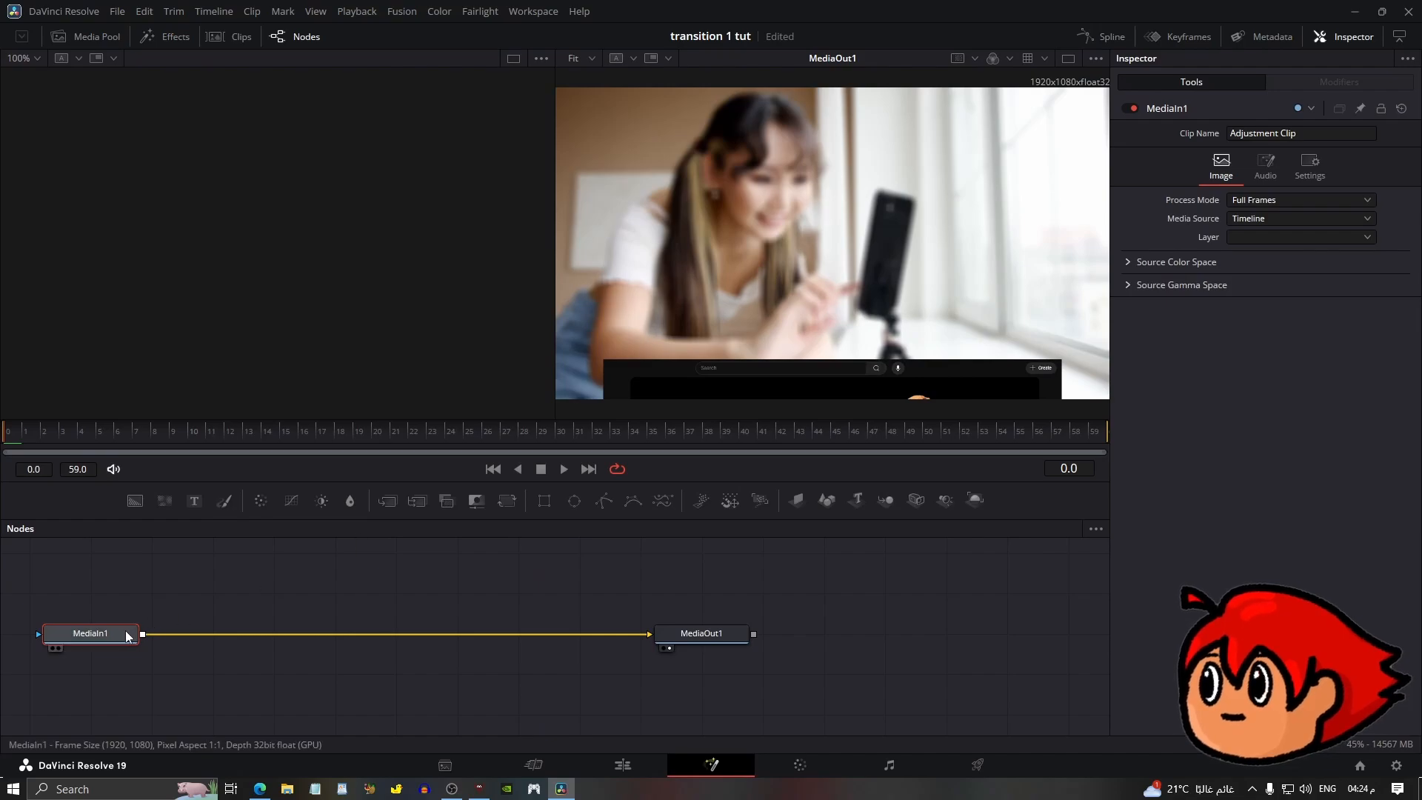
{"action": "left_click_drag", "start_coordinate": [125, 631], "coordinate": [127, 631]}
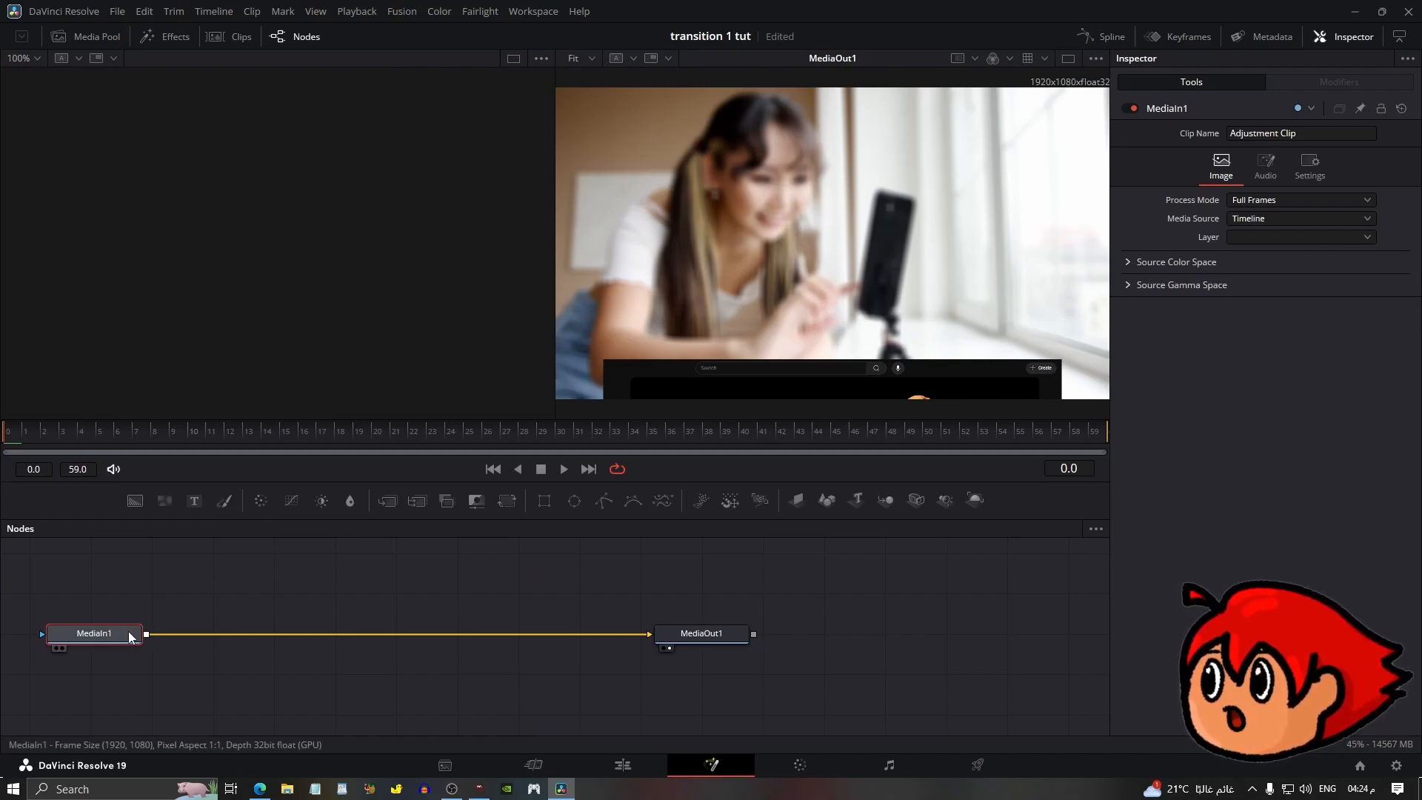
{"action": "key", "text": "shift+space"}
{"action": "type", "text": "opti"}
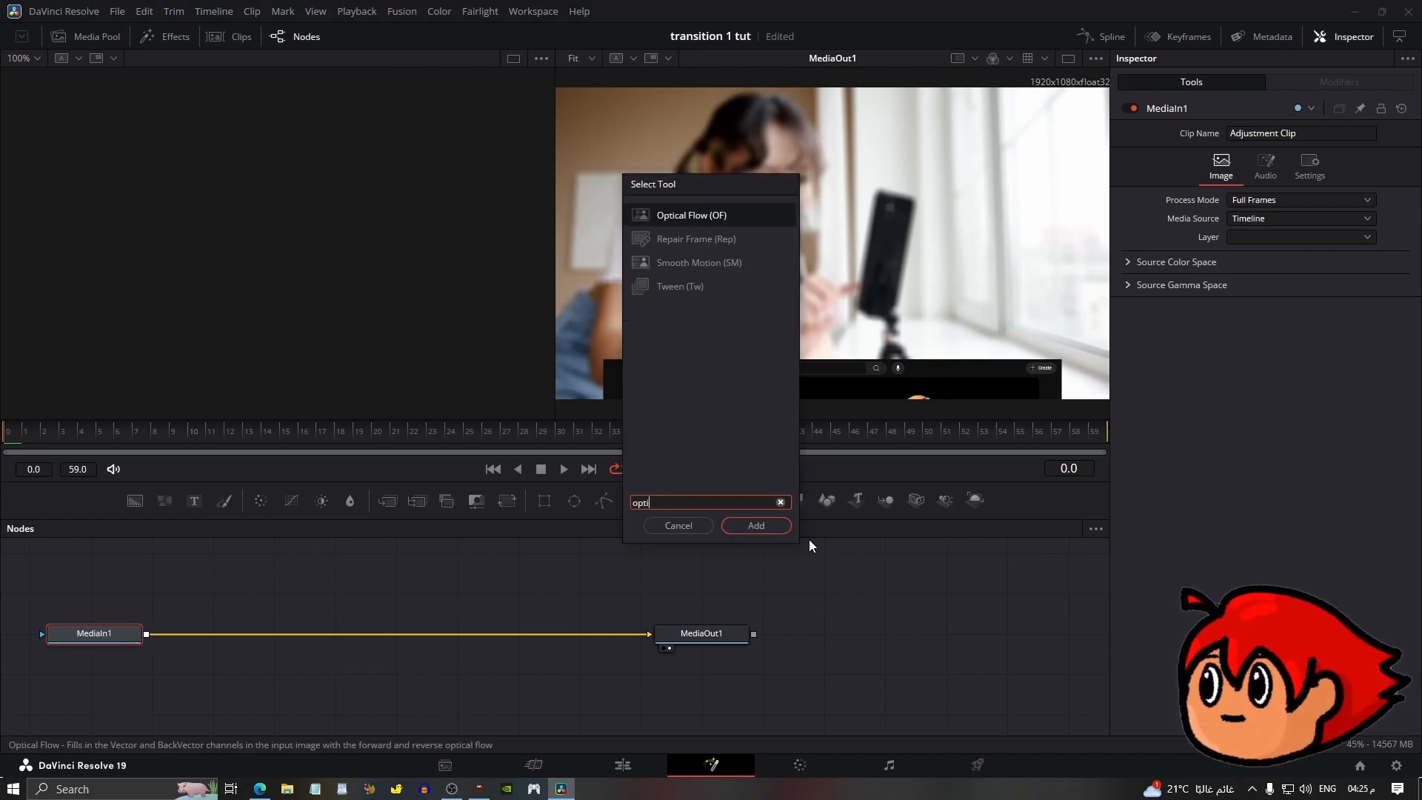
{"action": "left_click", "coordinate": [782, 528]}
Add a Vector Motion Blur node after Optical Flow and increase its blur settings.
{"action": "key", "text": "shift+space"}
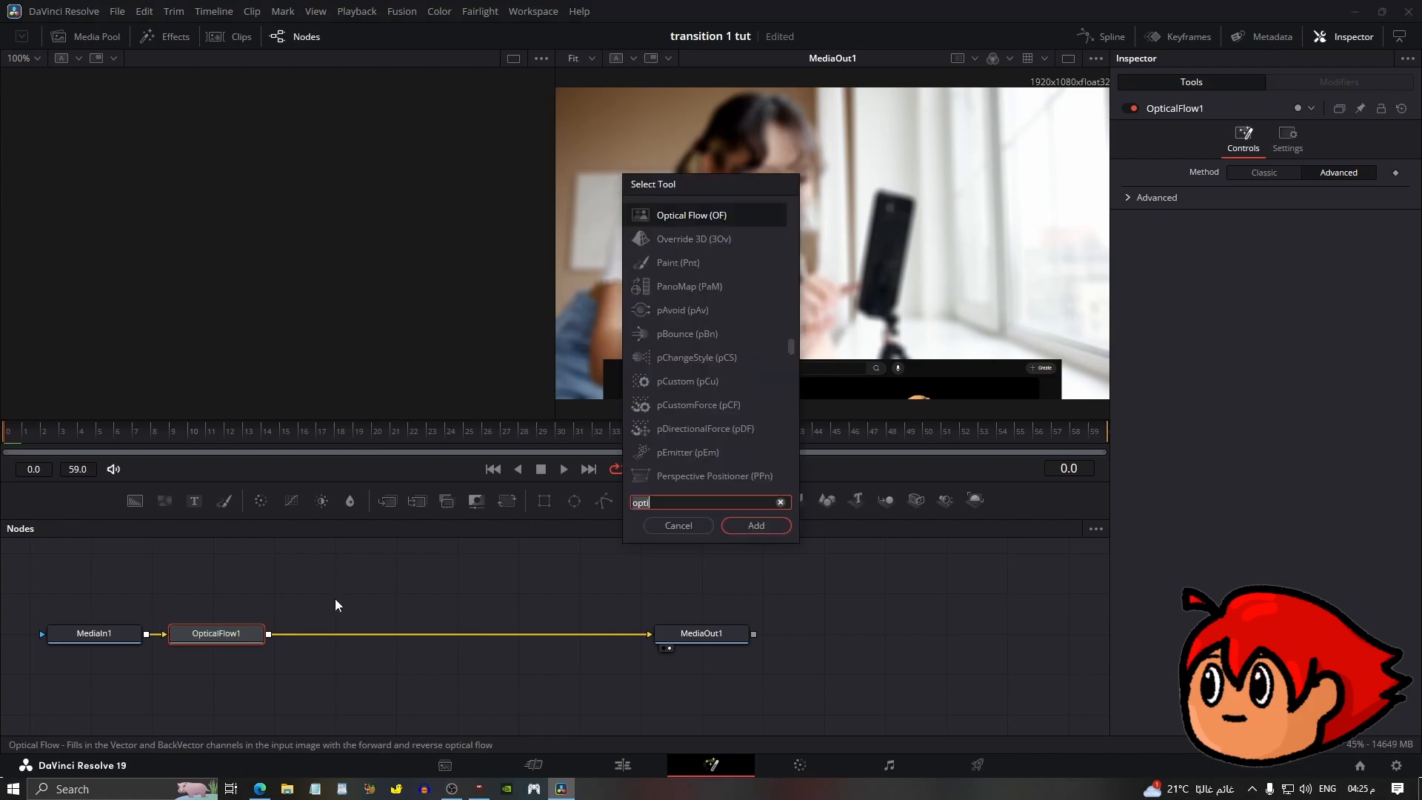
{"action": "type", "text": "vector"}
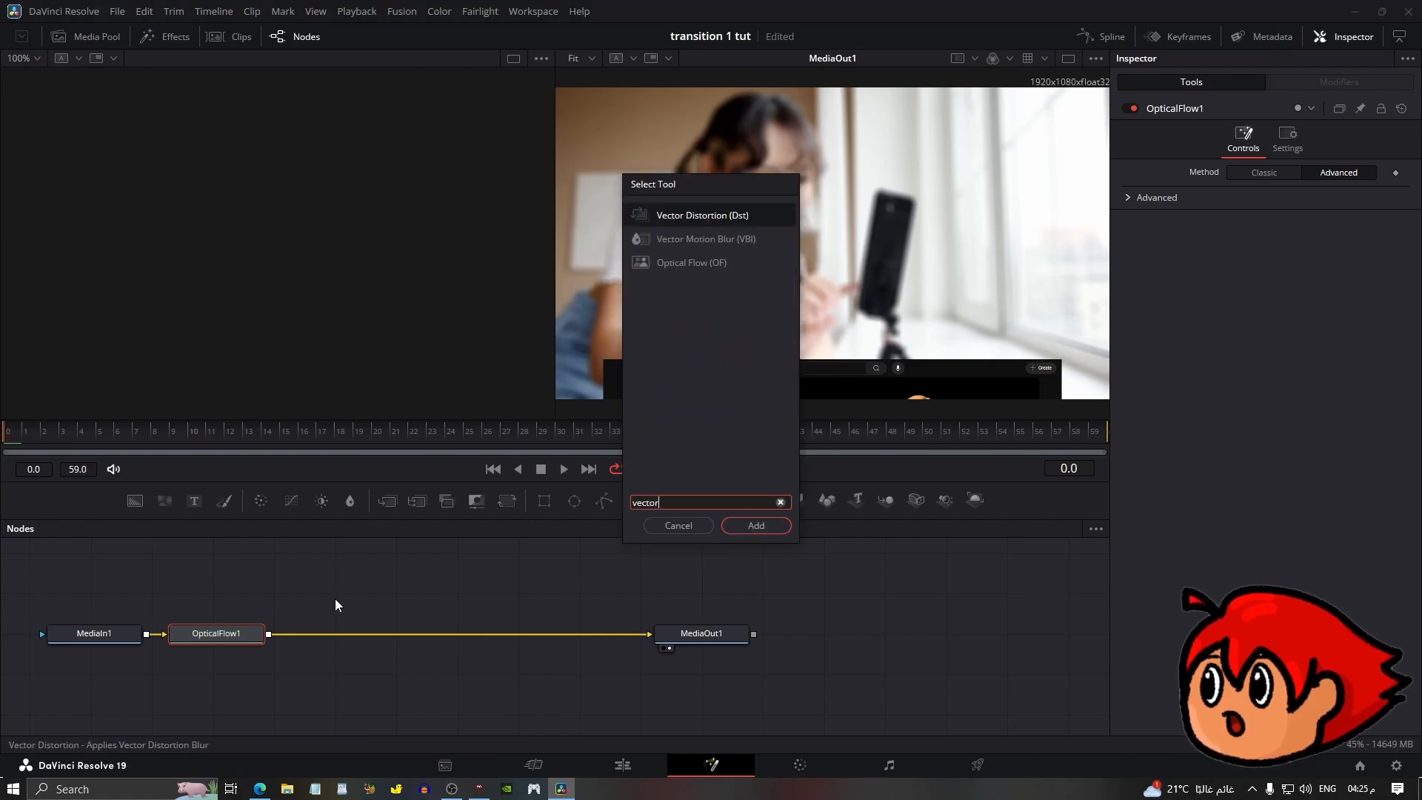
{"action": "left_click", "coordinate": [688, 241]}
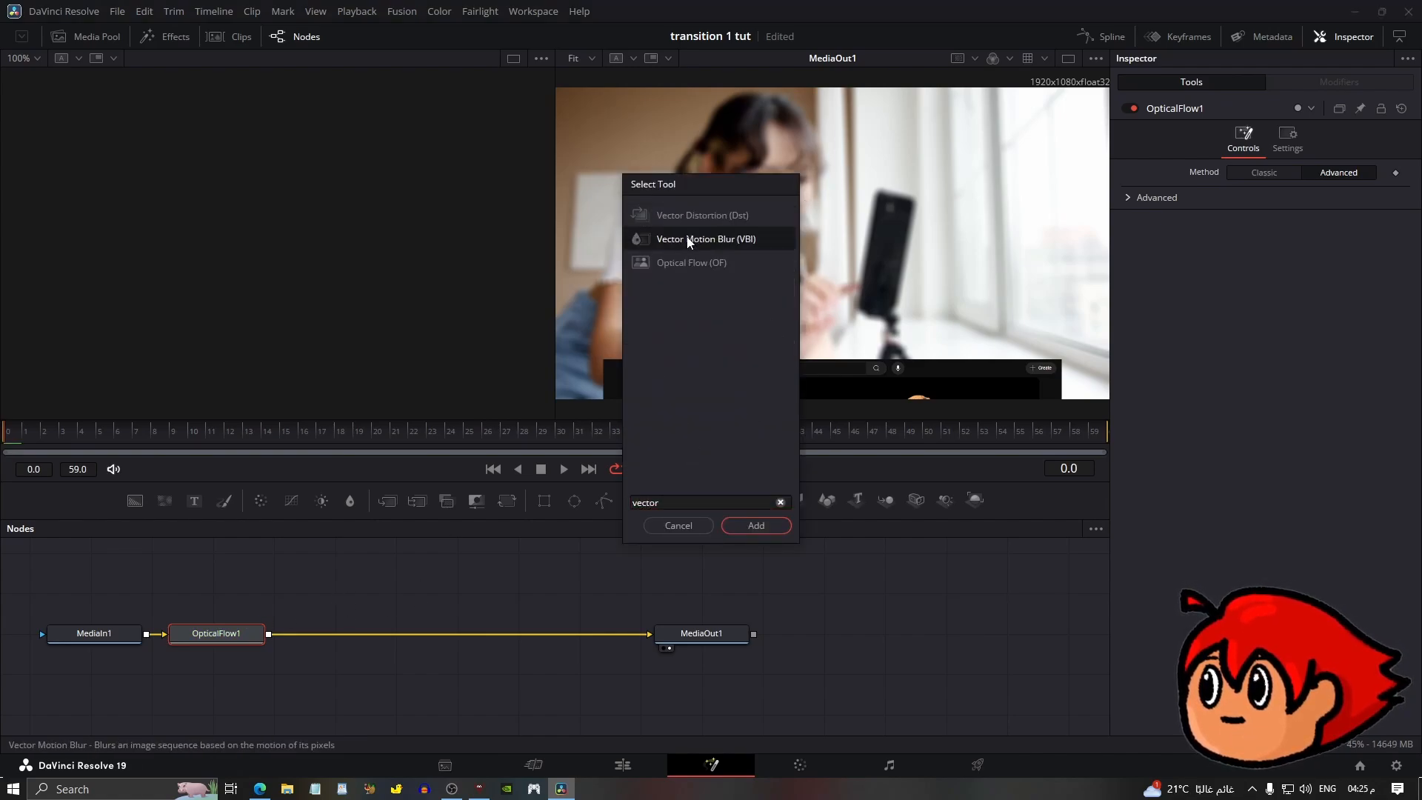
{"action": "left_click", "coordinate": [745, 527]}
{"action": "left_click_drag", "start_coordinate": [1356, 247], "coordinate": [1419, 246]}
{"action": "left_click", "coordinate": [1280, 376]}
Return to the Edit page and add a fade-out to the adjustment clip.
{"action": "left_click", "coordinate": [622, 765]}
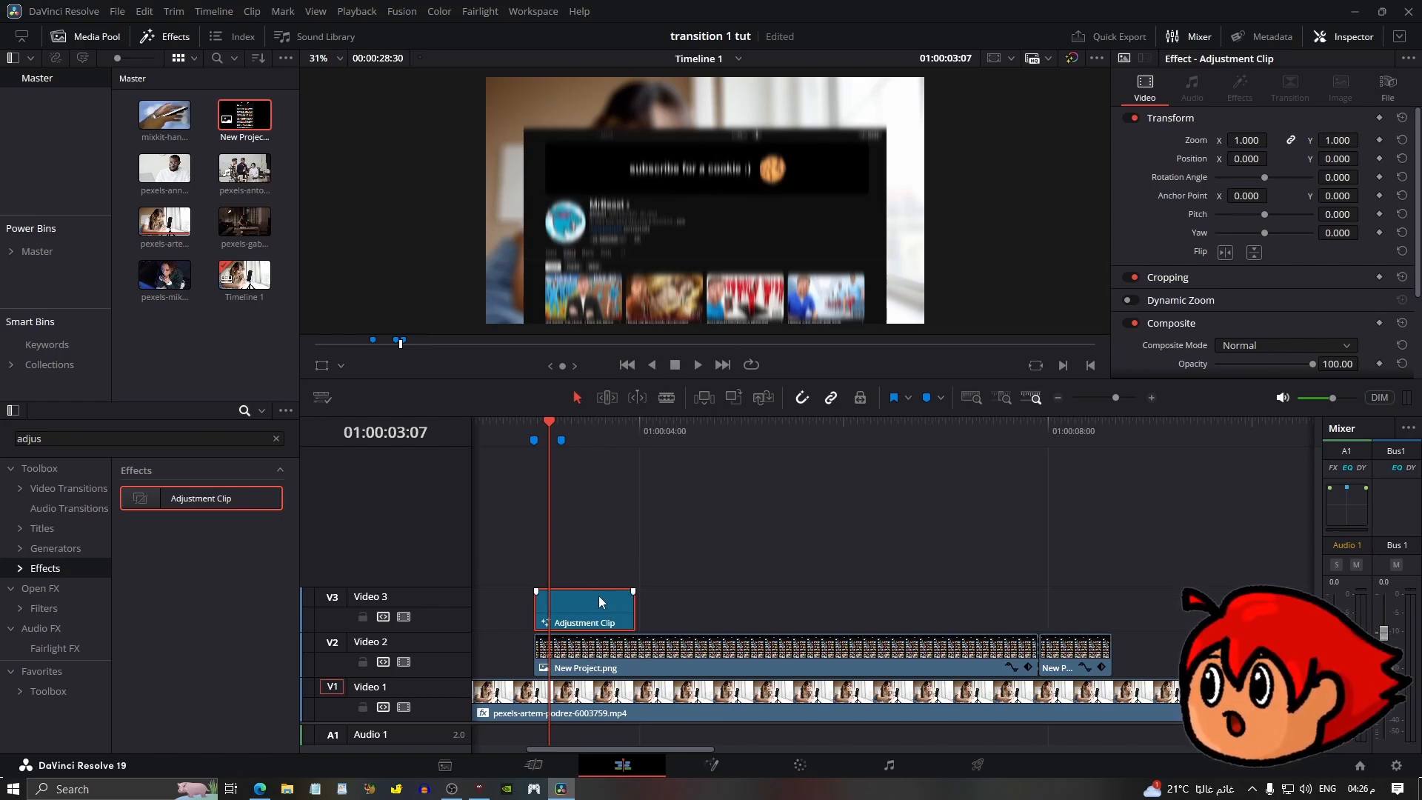
{"action": "left_click_drag", "start_coordinate": [633, 592], "coordinate": [569, 592]}
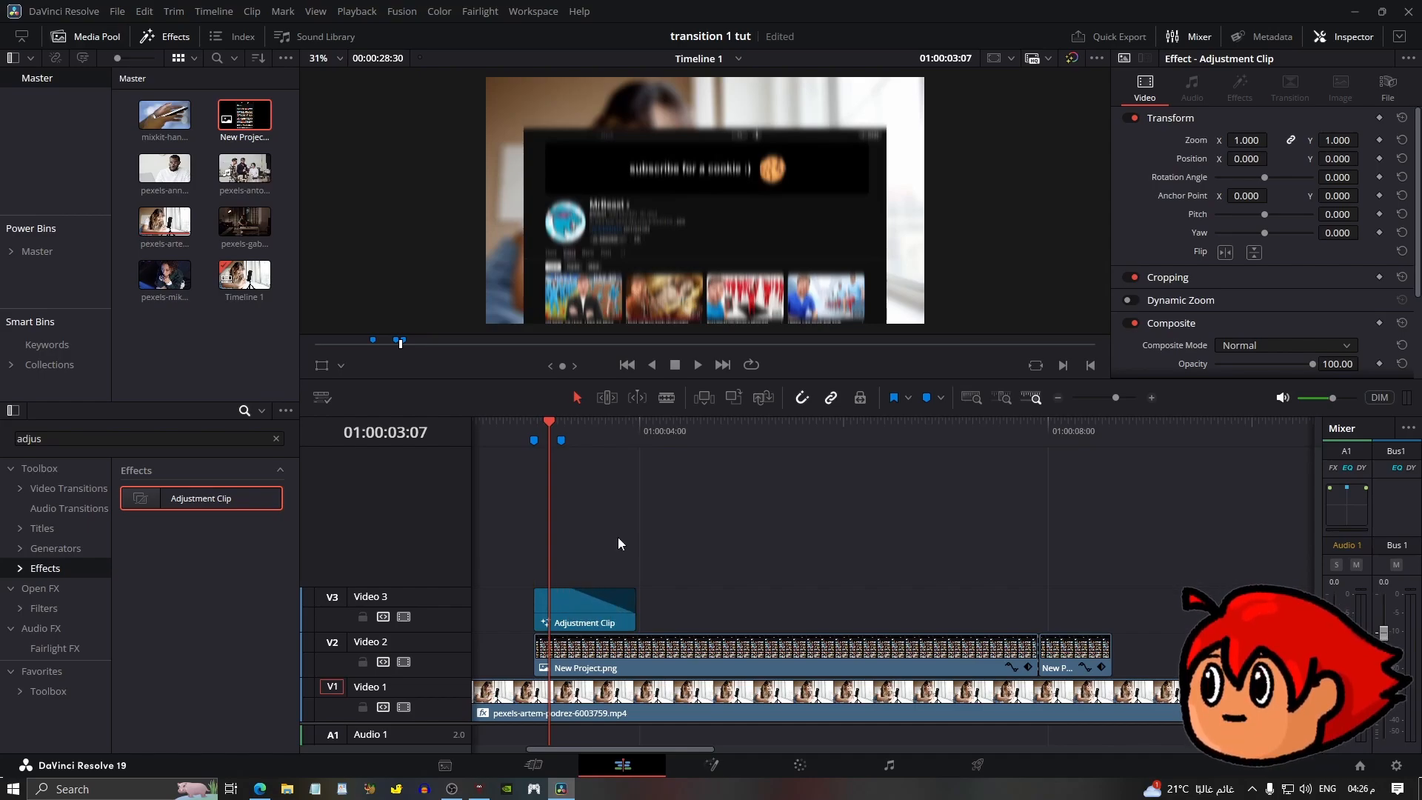
Duplicate the adjustment clip to the overlay's end and give the copy a fade-in.
{"action": "left_click", "coordinate": [618, 437]}
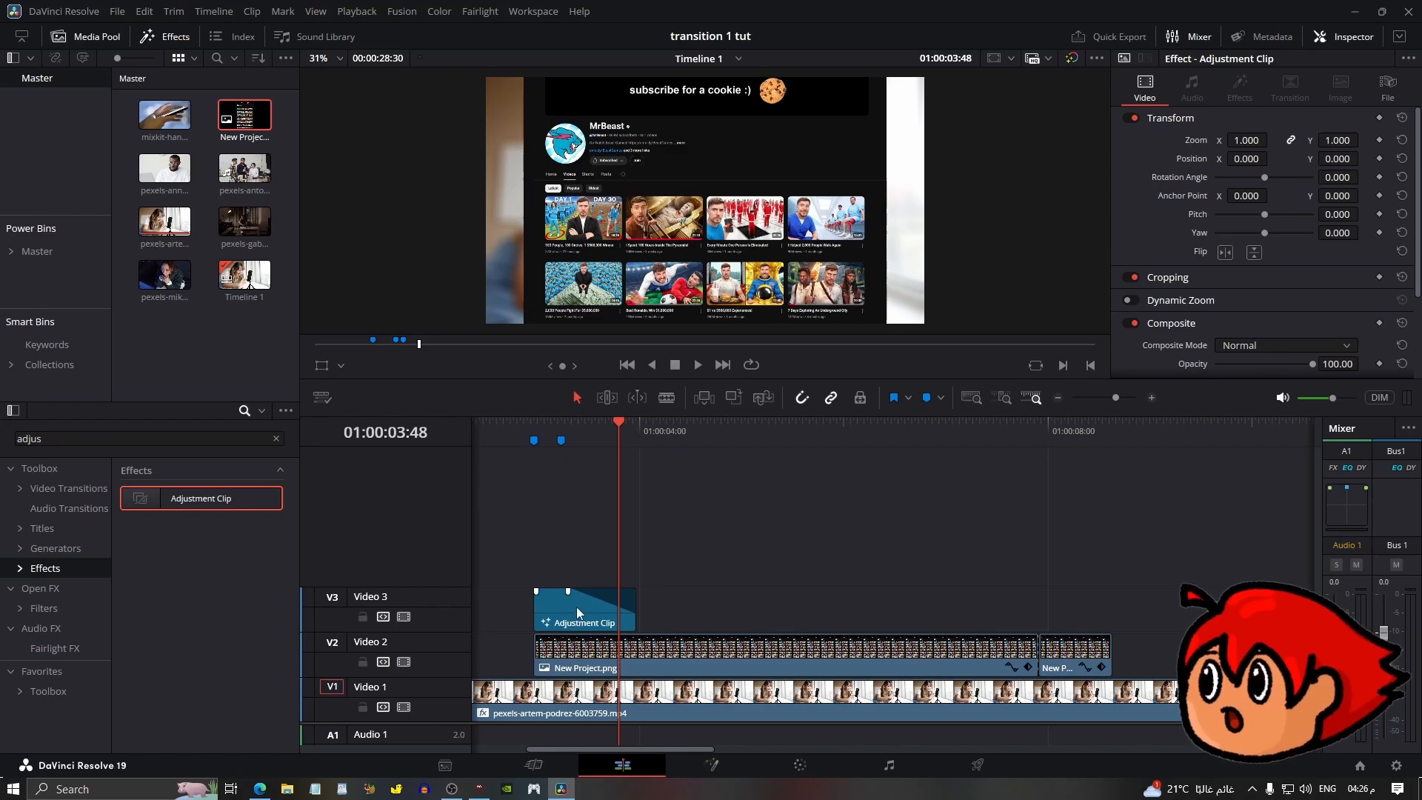
{"action": "left_click_drag", "start_coordinate": [575, 609], "coordinate": [1111, 592]}
{"action": "left_click_drag", "start_coordinate": [1012, 592], "coordinate": [1065, 592]}
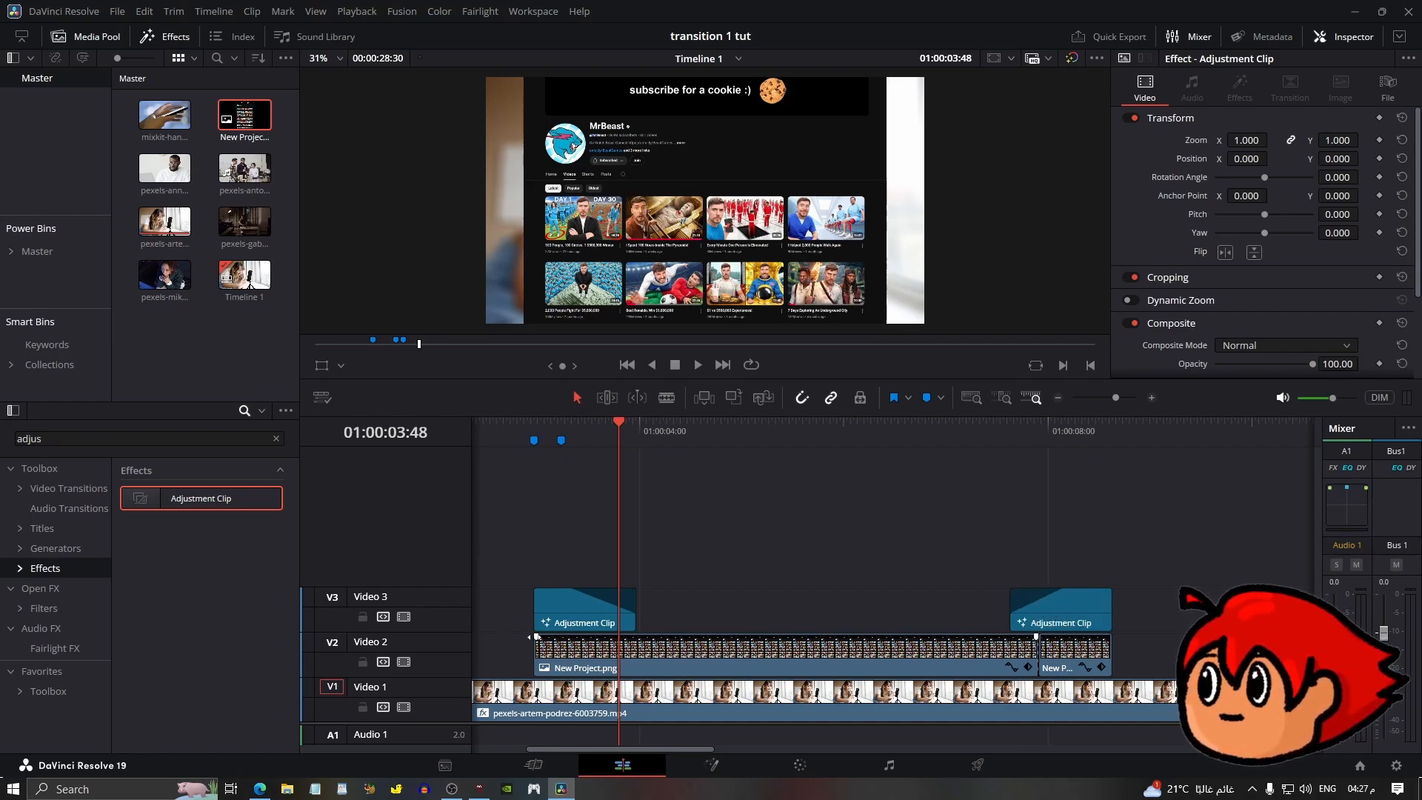
Trim the overlay clip's start and end slightly inward.
{"action": "left_click_drag", "start_coordinate": [537, 637], "coordinate": [548, 637]}
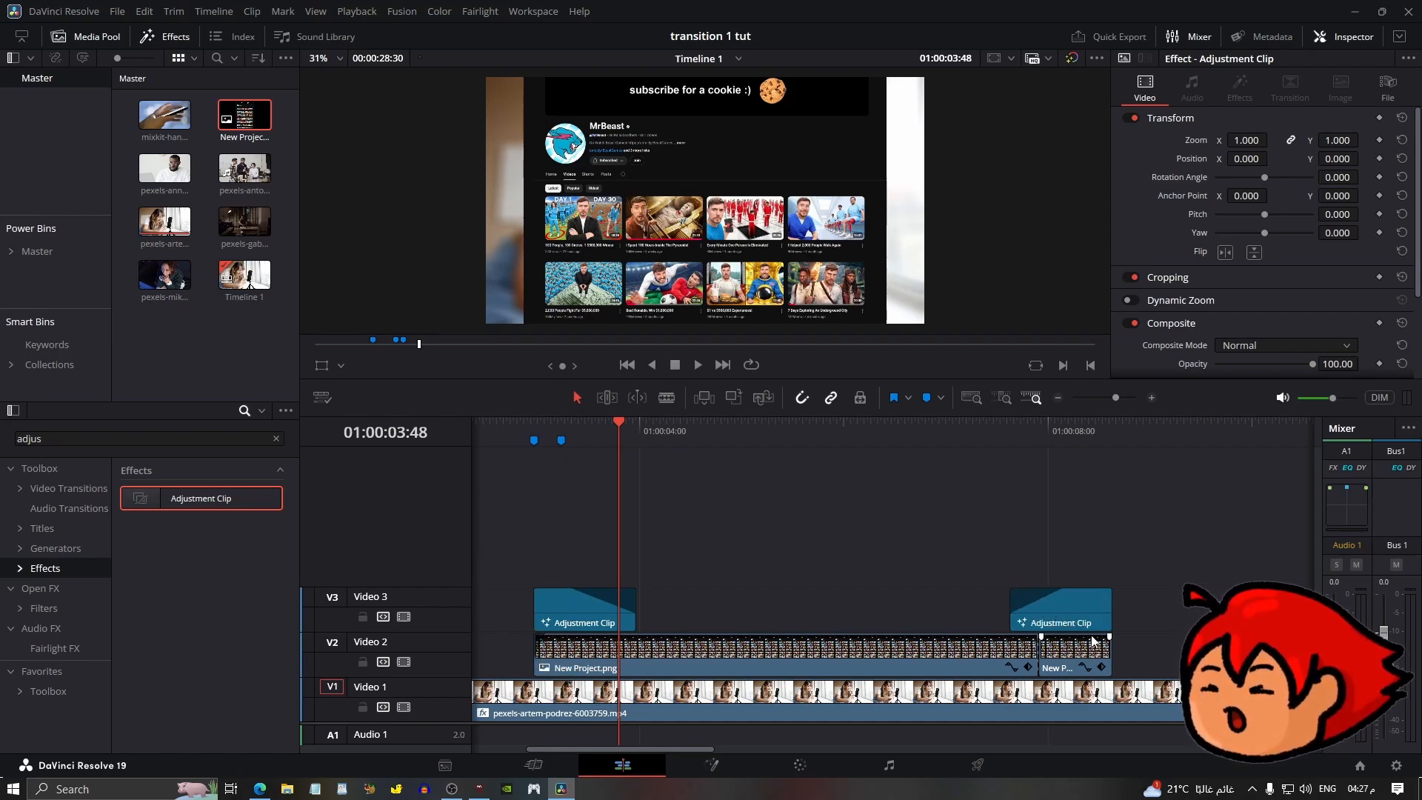
{"action": "left_click_drag", "start_coordinate": [1109, 636], "coordinate": [1101, 638]}
{"action": "scroll", "coordinate": [540, 428], "scroll_direction": "down", "scroll_amount": 3}
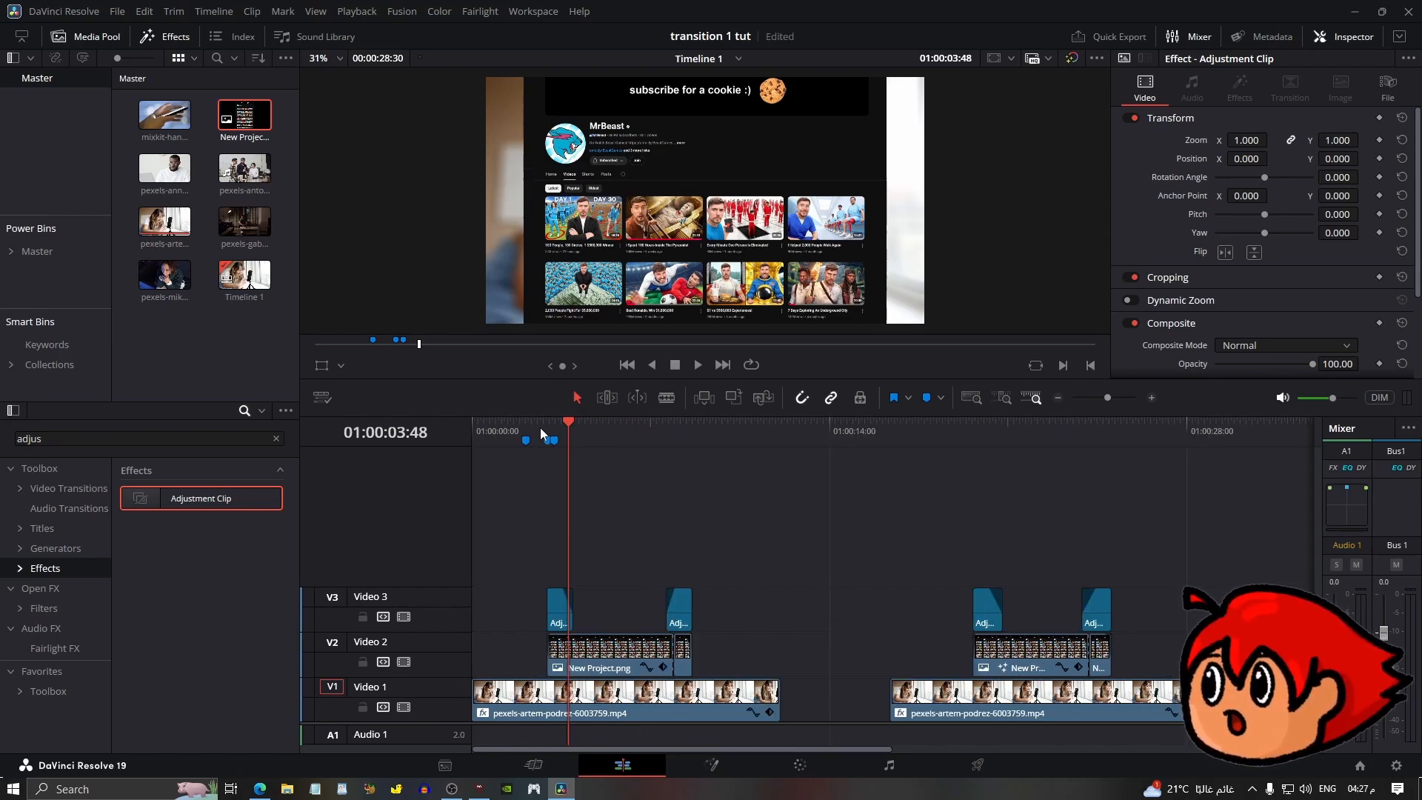
Set the render cache to Smart and move the playhead to the first marker.
{"action": "left_click", "coordinate": [370, 14]}
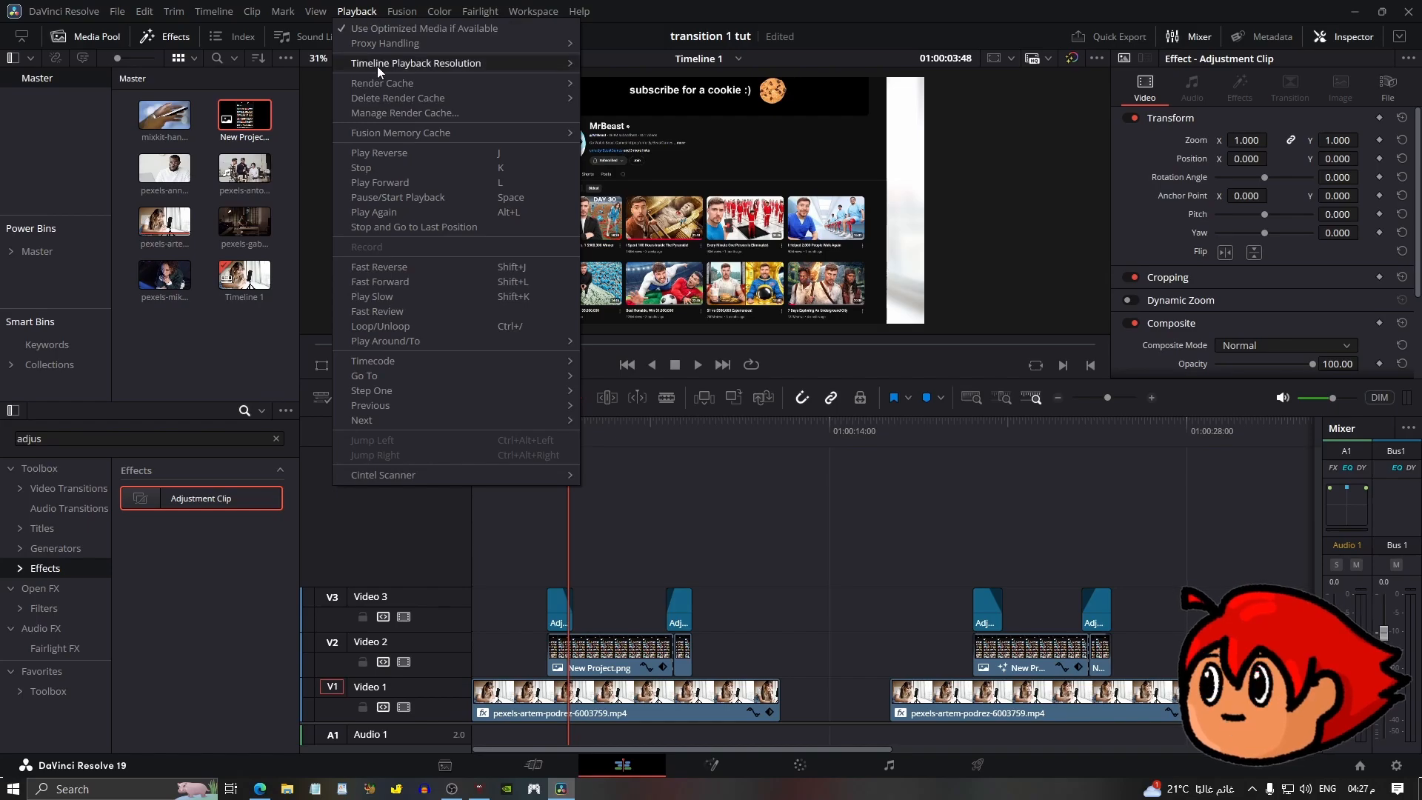
{"action": "mouse_move", "coordinate": [424, 83]}
{"action": "left_click", "coordinate": [638, 97]}
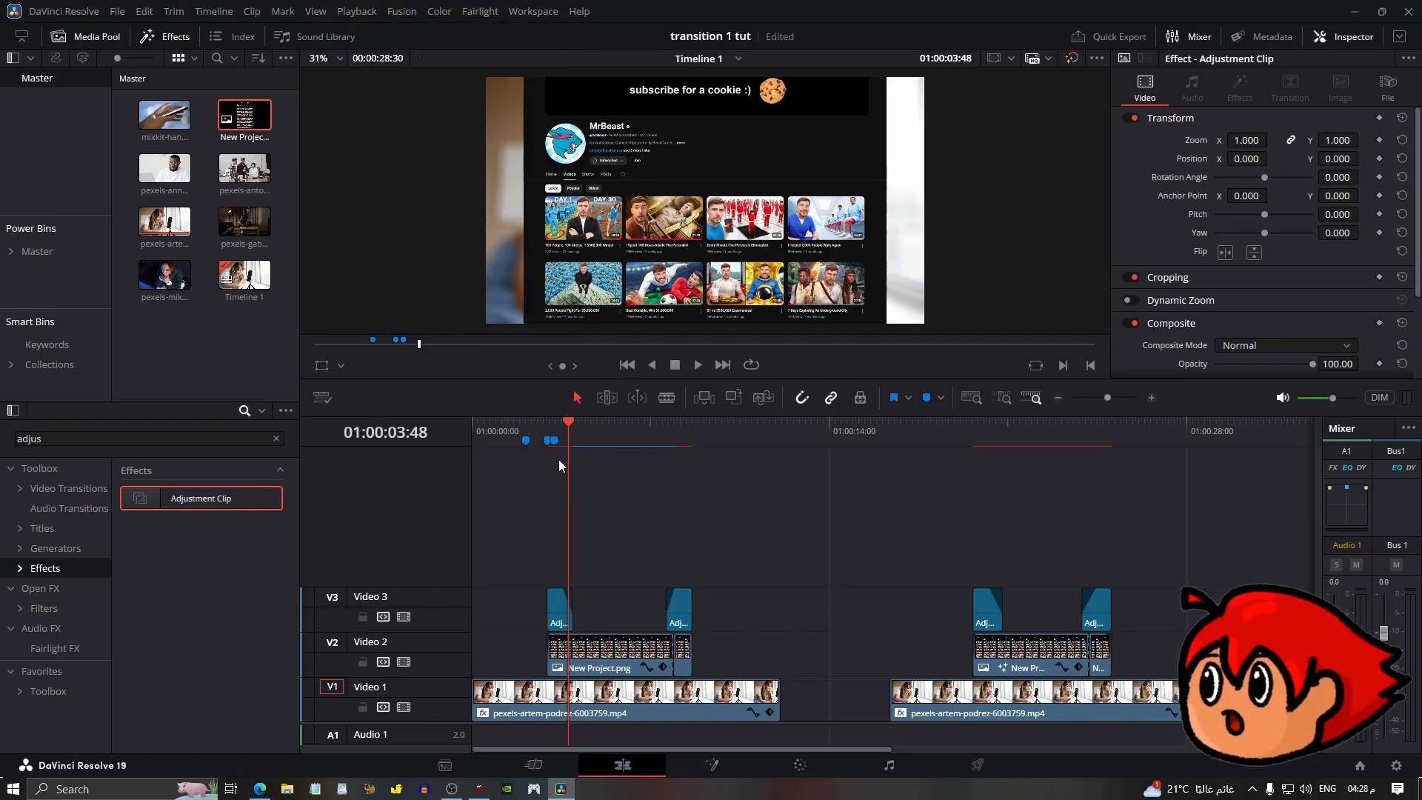
{"action": "left_click_drag", "start_coordinate": [539, 429], "coordinate": [539, 433]}
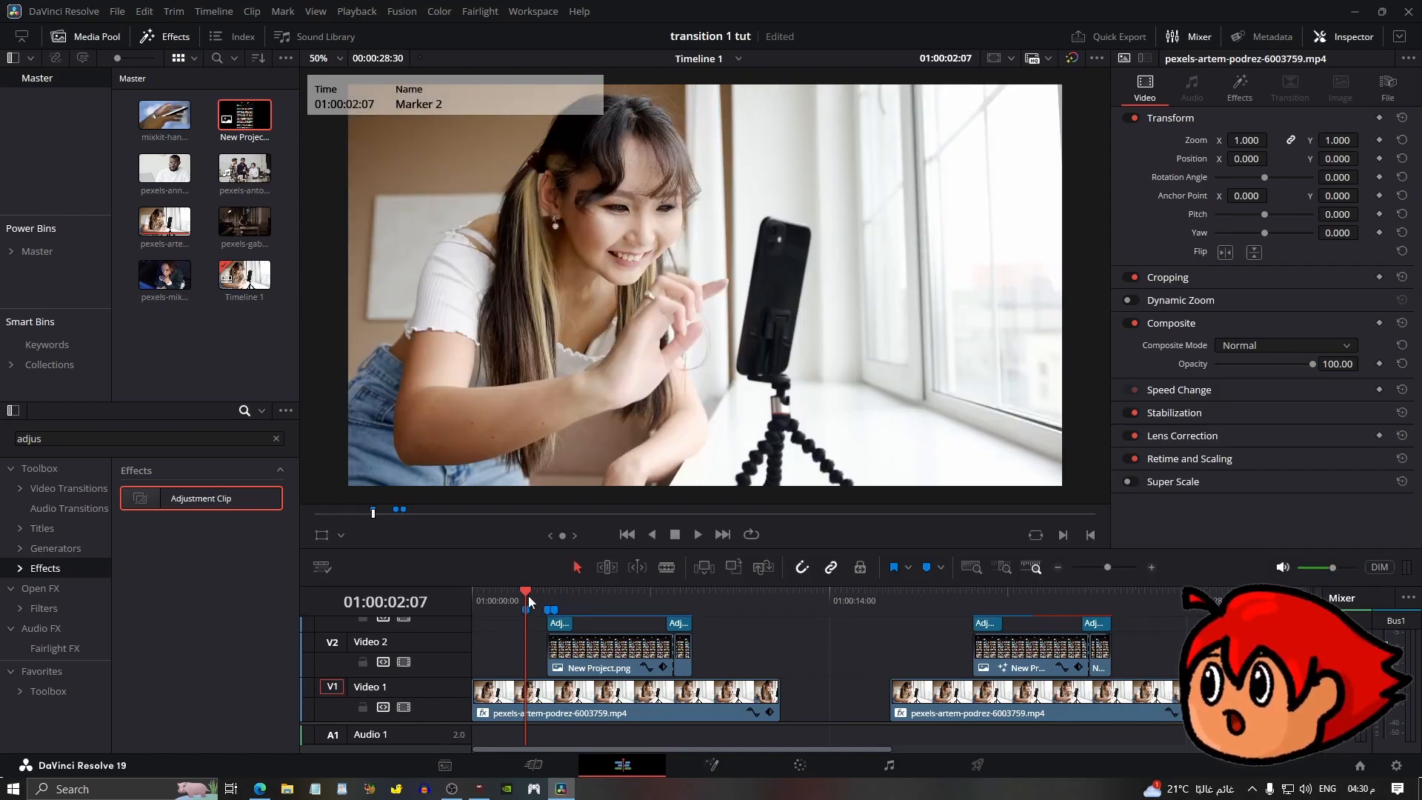
Play back the transition and set the render cache to None.
{"action": "key", "text": "space"}
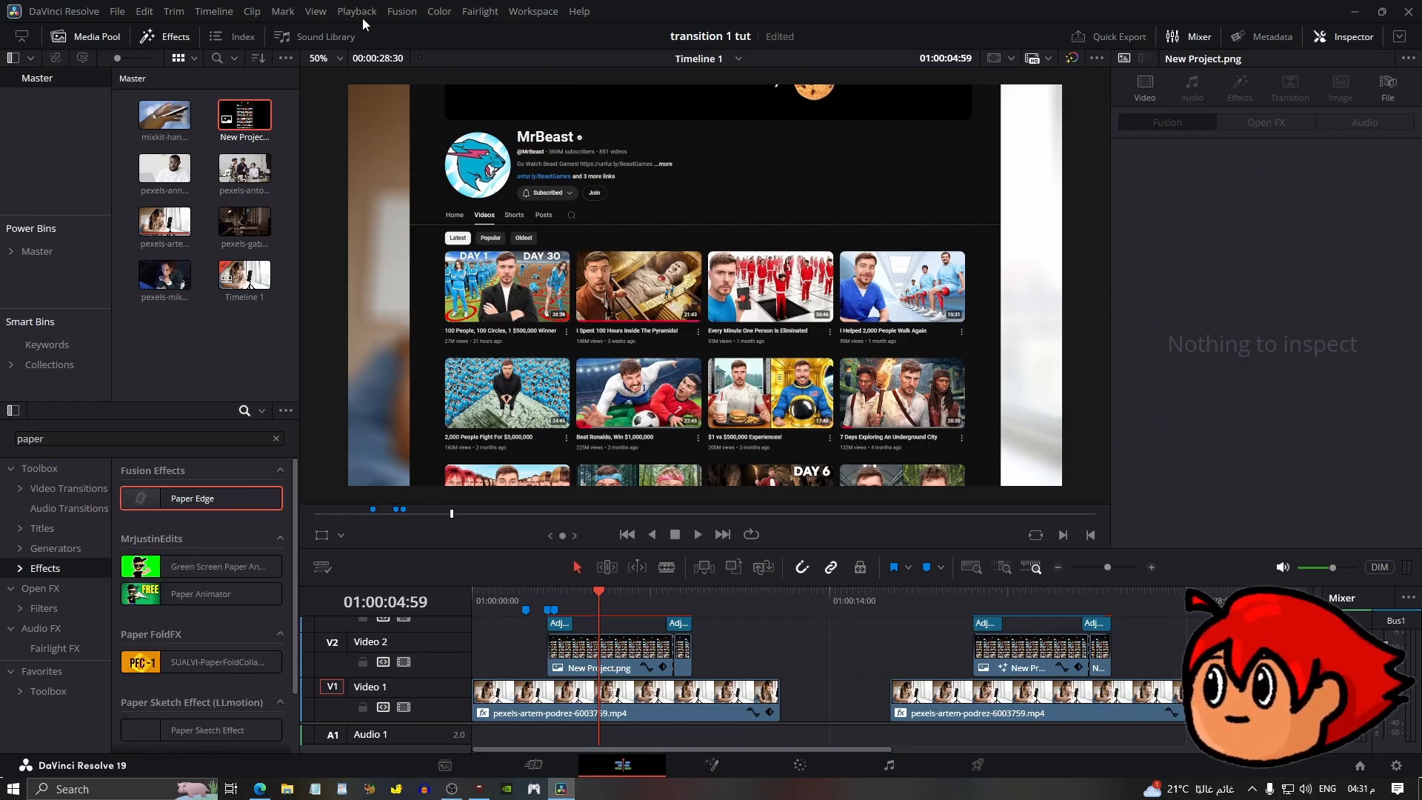
{"action": "left_click", "coordinate": [359, 13]}
{"action": "mouse_move", "coordinate": [385, 81]}
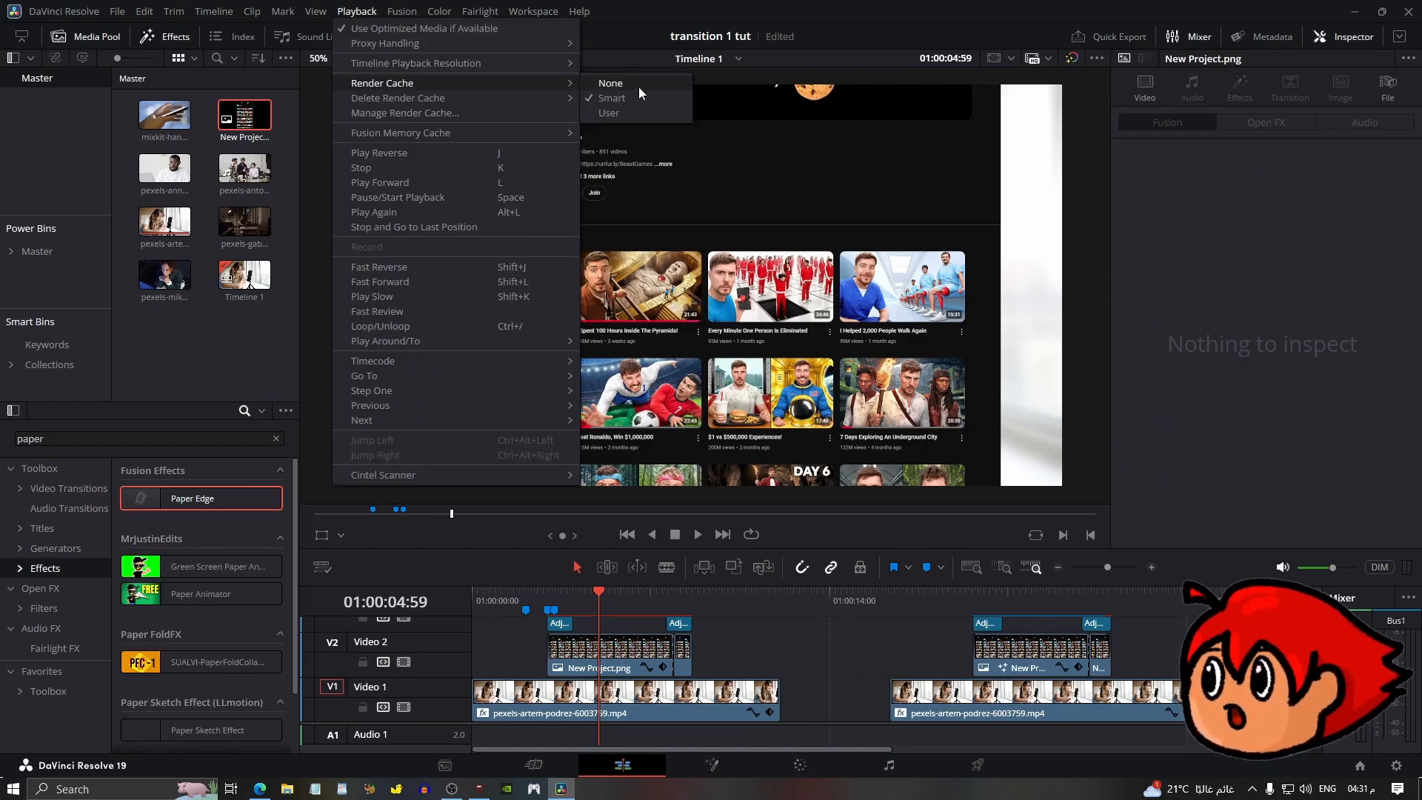
{"action": "left_click", "coordinate": [639, 87]}
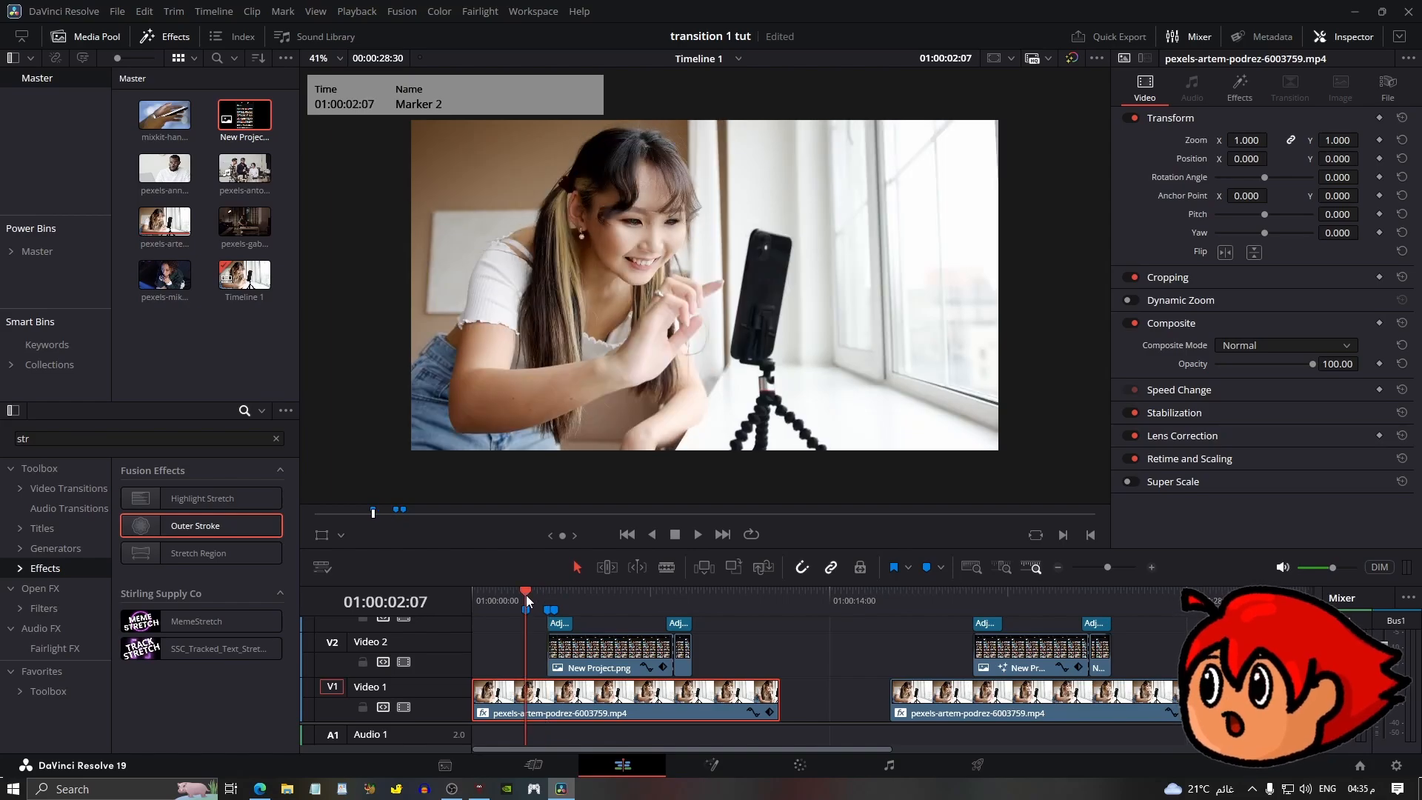
Keyframe the background video's opacity at 100 at the first marker and 50 at the next marker.
{"action": "left_click", "coordinate": [1379, 363]}
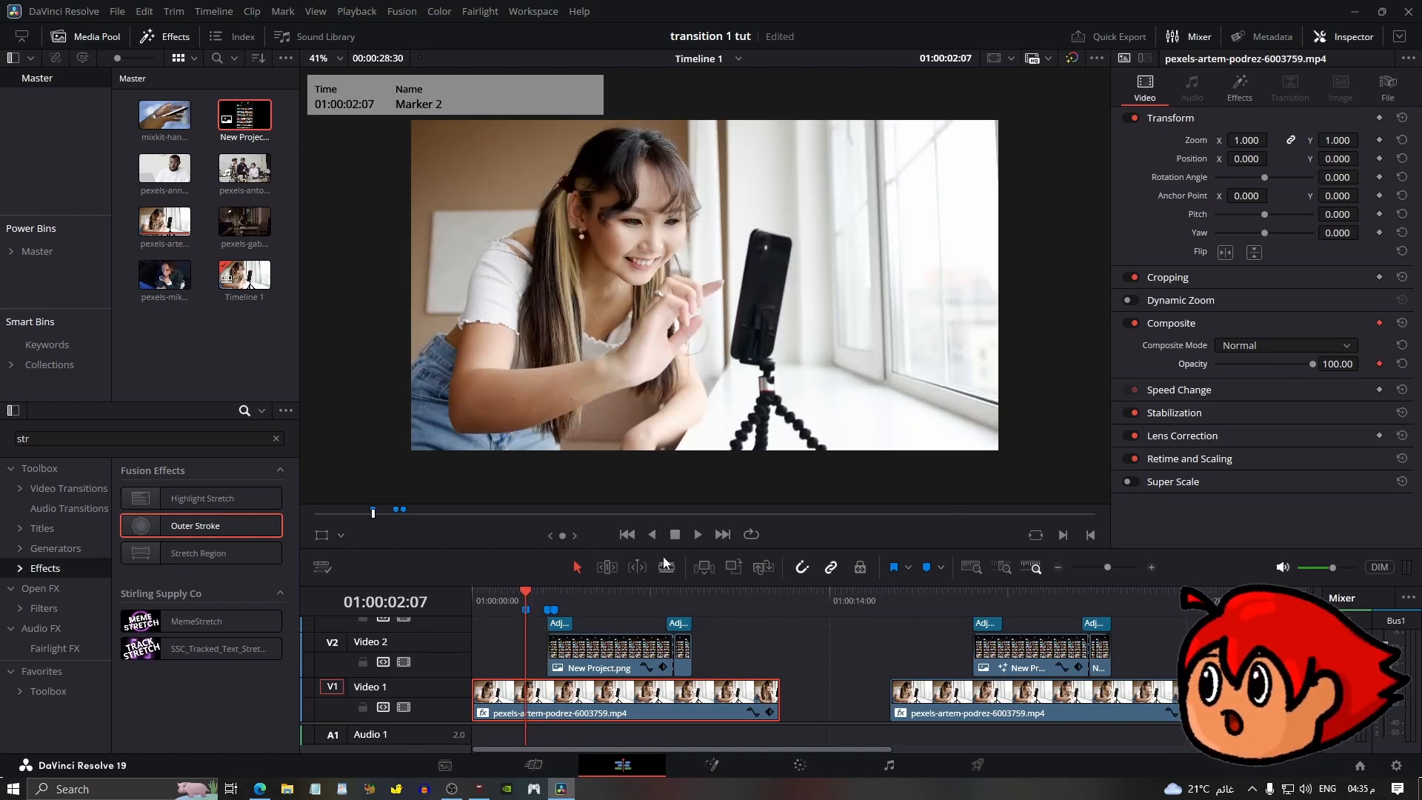
{"action": "left_click", "coordinate": [555, 600]}
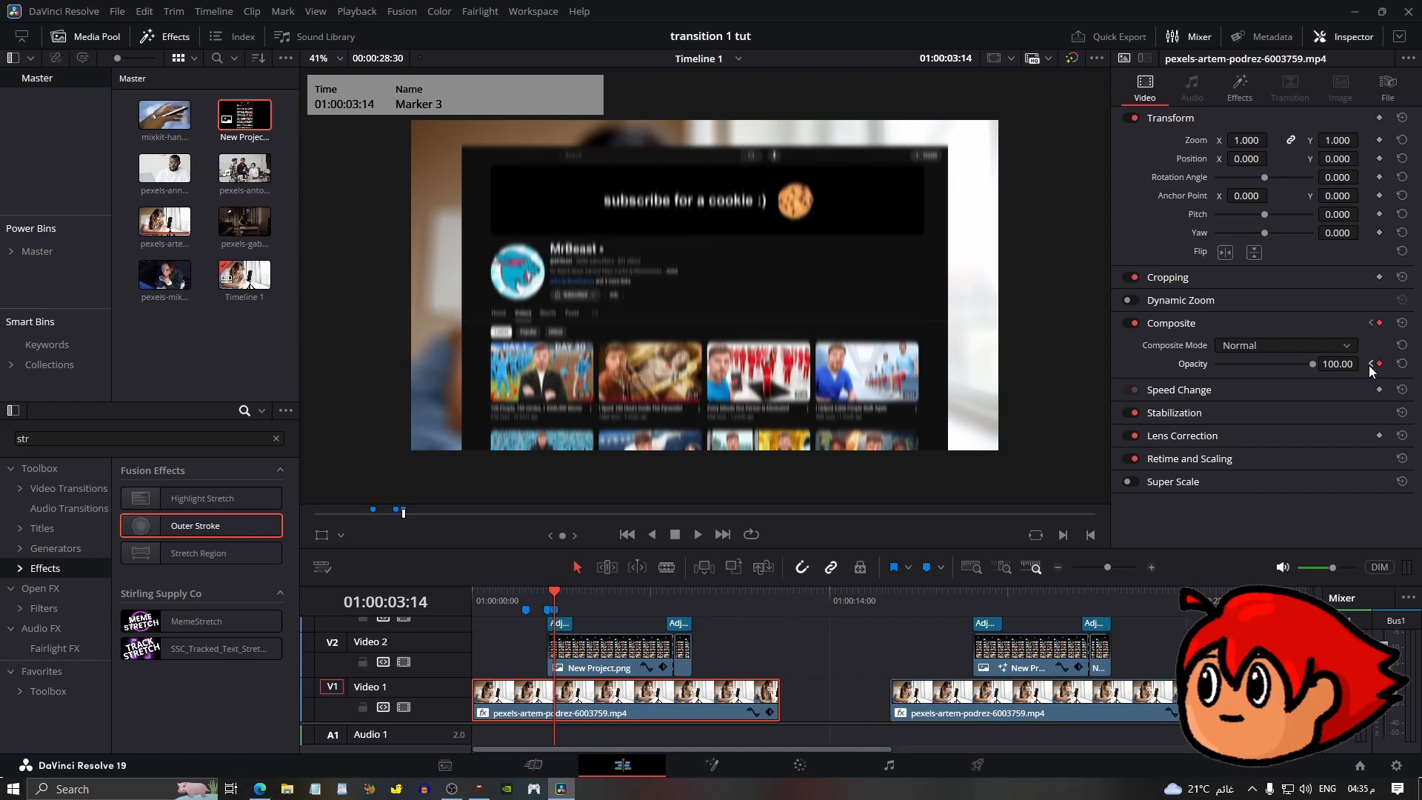
{"action": "left_click_drag", "start_coordinate": [1337, 364], "coordinate": [1176, 364]}
Apply the Outer Stroke effect to the screenshot overlay clip.
{"action": "left_click", "coordinate": [597, 592]}
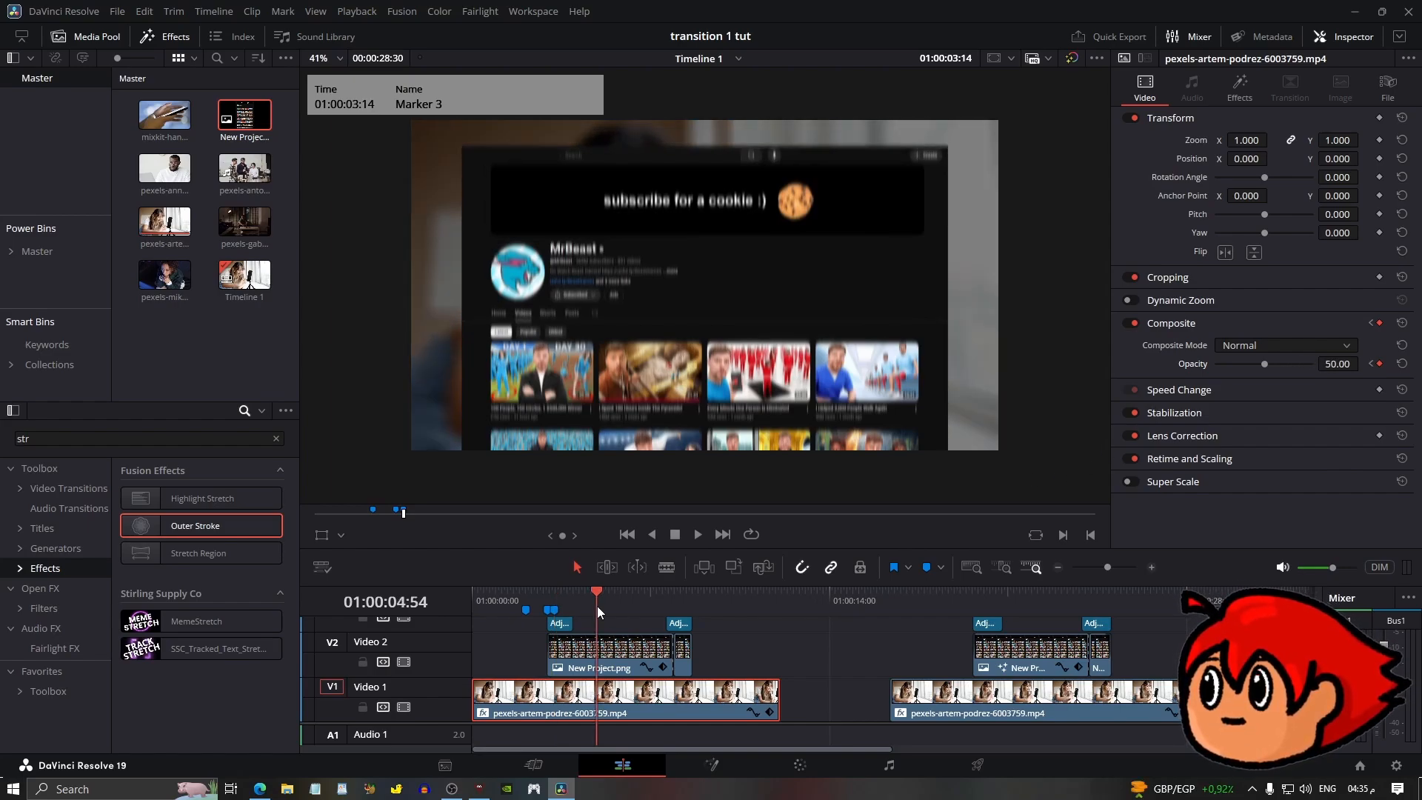
{"action": "left_click", "coordinate": [602, 649]}
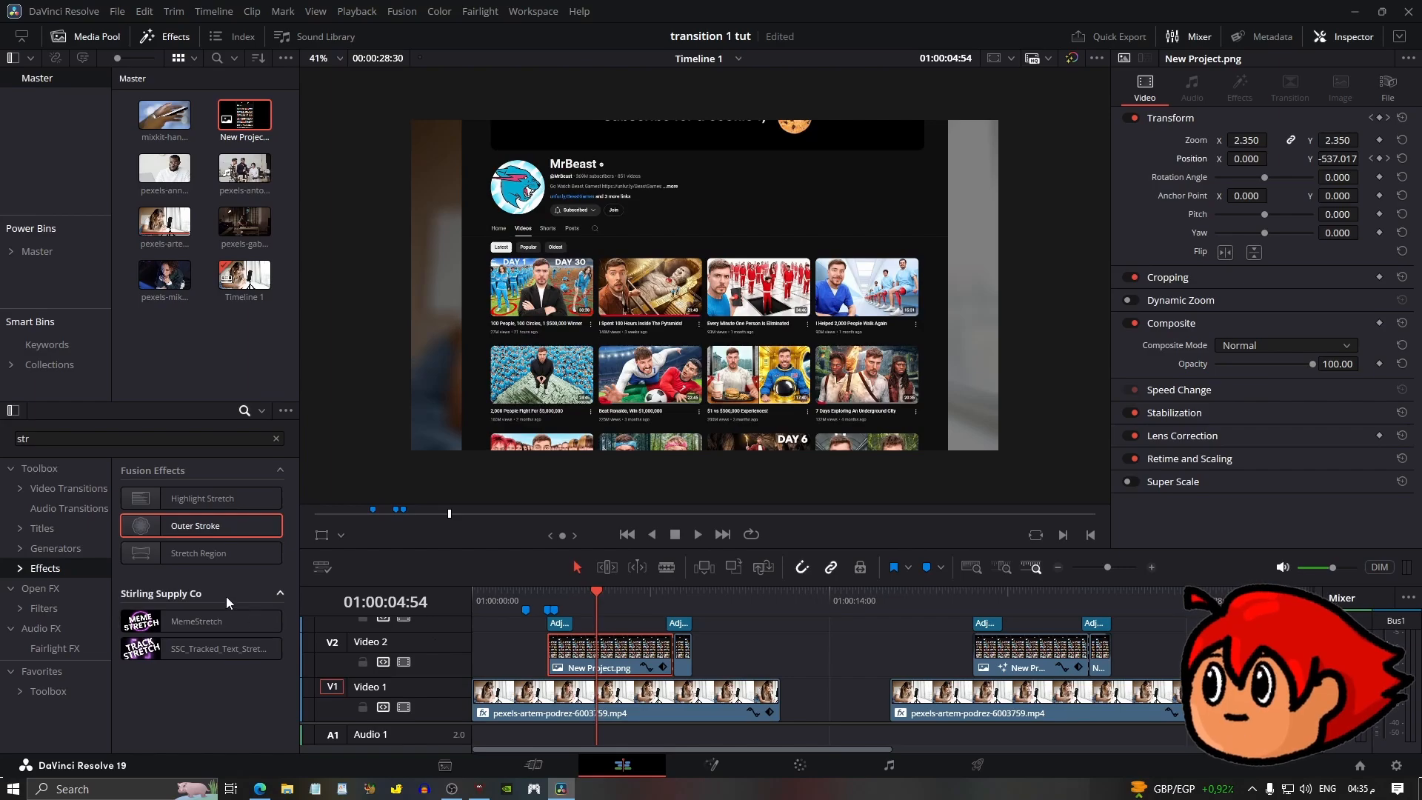
{"action": "mouse_move", "coordinate": [155, 527]}
{"action": "left_mouse_down"}
{"action": "mouse_move", "coordinate": [563, 596]}
{"action": "mouse_move", "coordinate": [608, 651]}
{"action": "left_mouse_up"}
Set the Outer Stroke's border edge to Gaussian, border width to 0.01 and colour to light grey #d5d5d5.
{"action": "left_click", "coordinate": [1246, 236]}
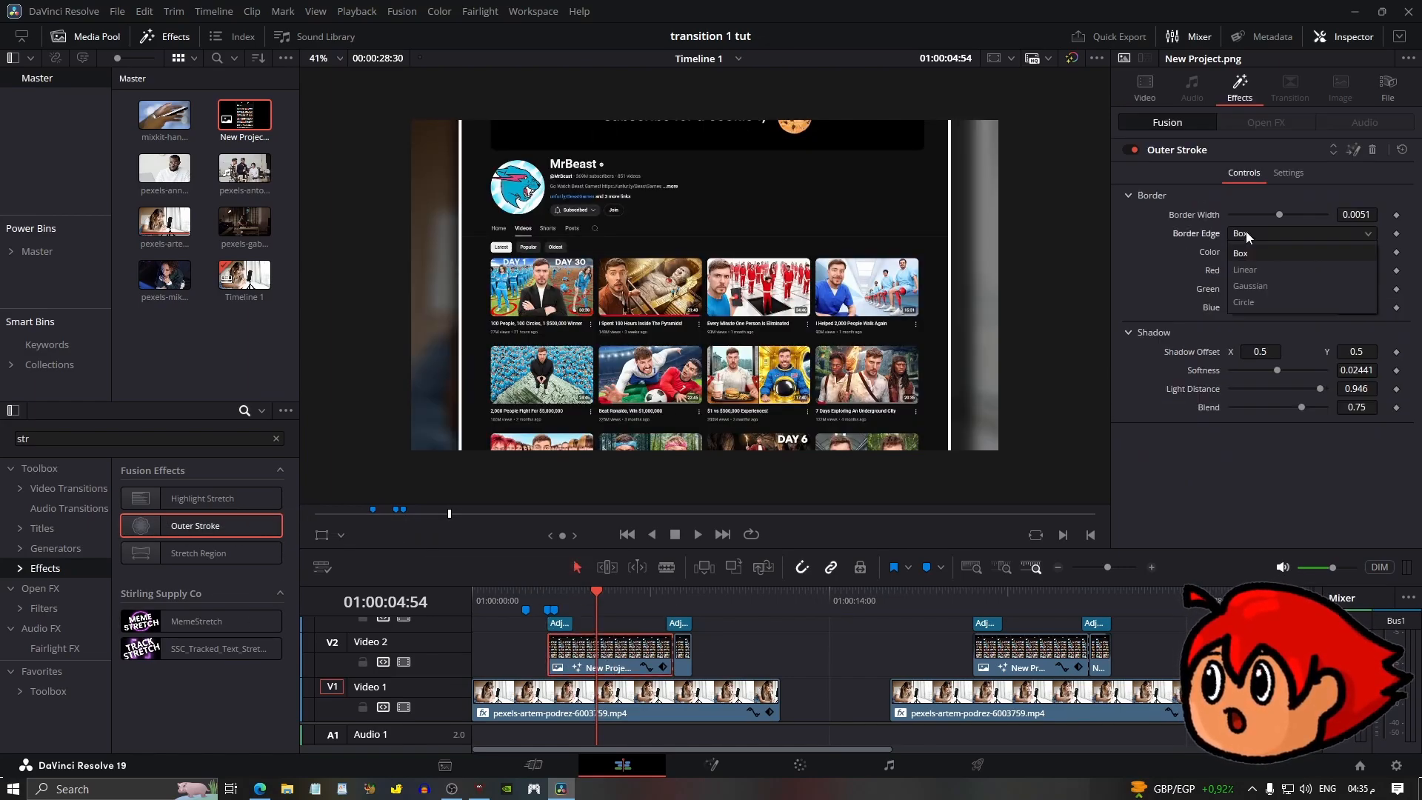
{"action": "left_click", "coordinate": [1263, 289]}
{"action": "left_click_drag", "start_coordinate": [1280, 213], "coordinate": [1304, 216]}
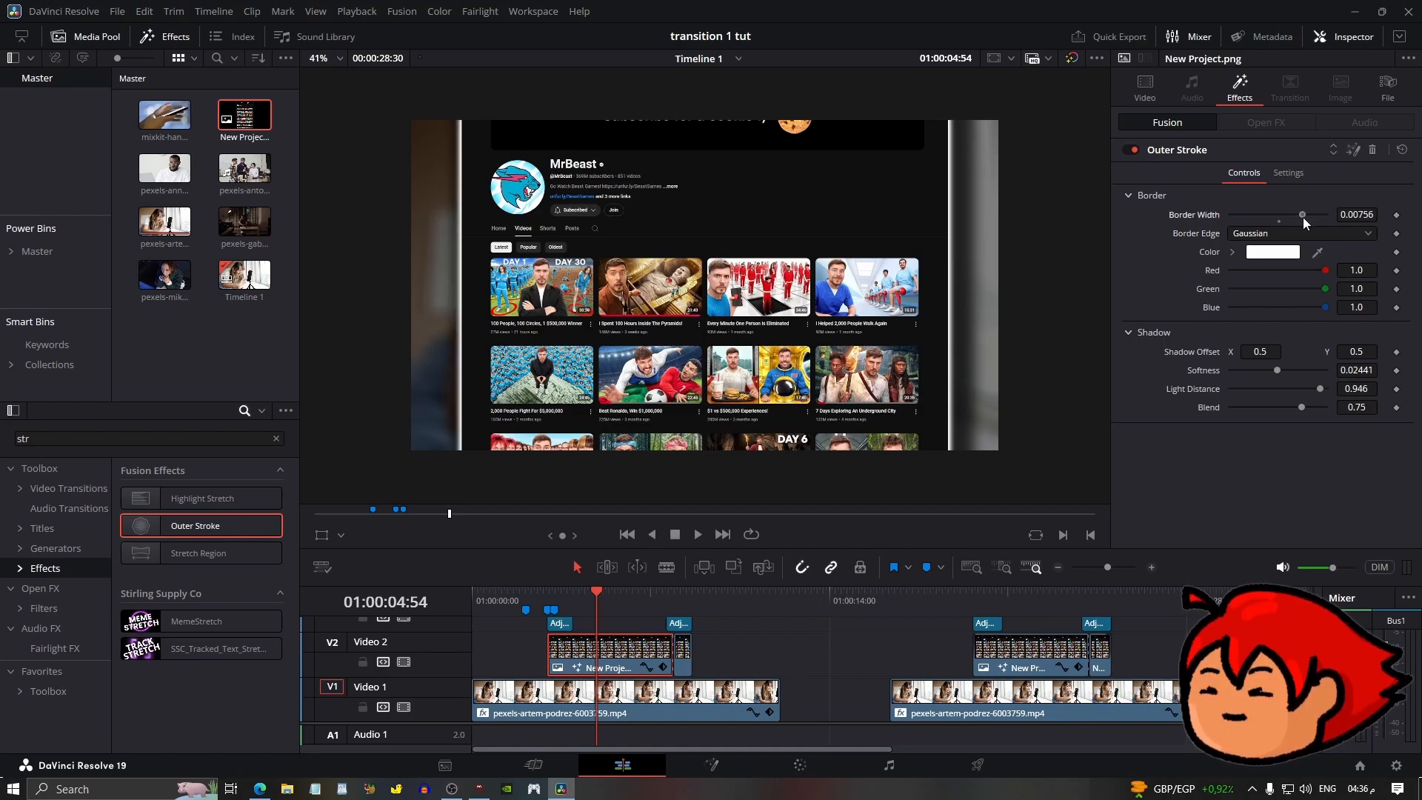
{"action": "left_click", "coordinate": [1288, 252]}
{"action": "left_click_drag", "start_coordinate": [885, 291], "coordinate": [893, 313]}
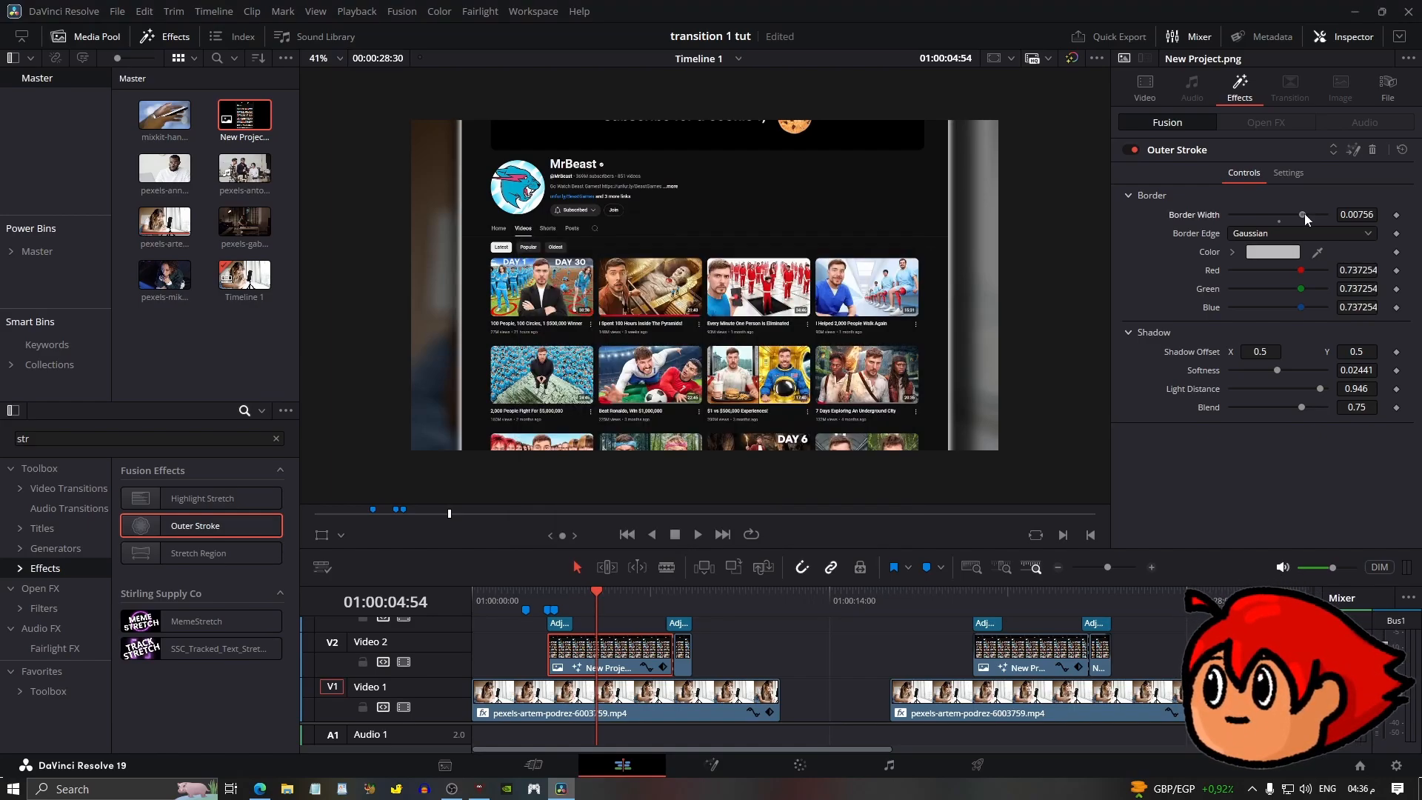
{"action": "left_click_drag", "start_coordinate": [1304, 215], "coordinate": [1359, 216]}
{"action": "left_click", "coordinate": [1272, 252]}
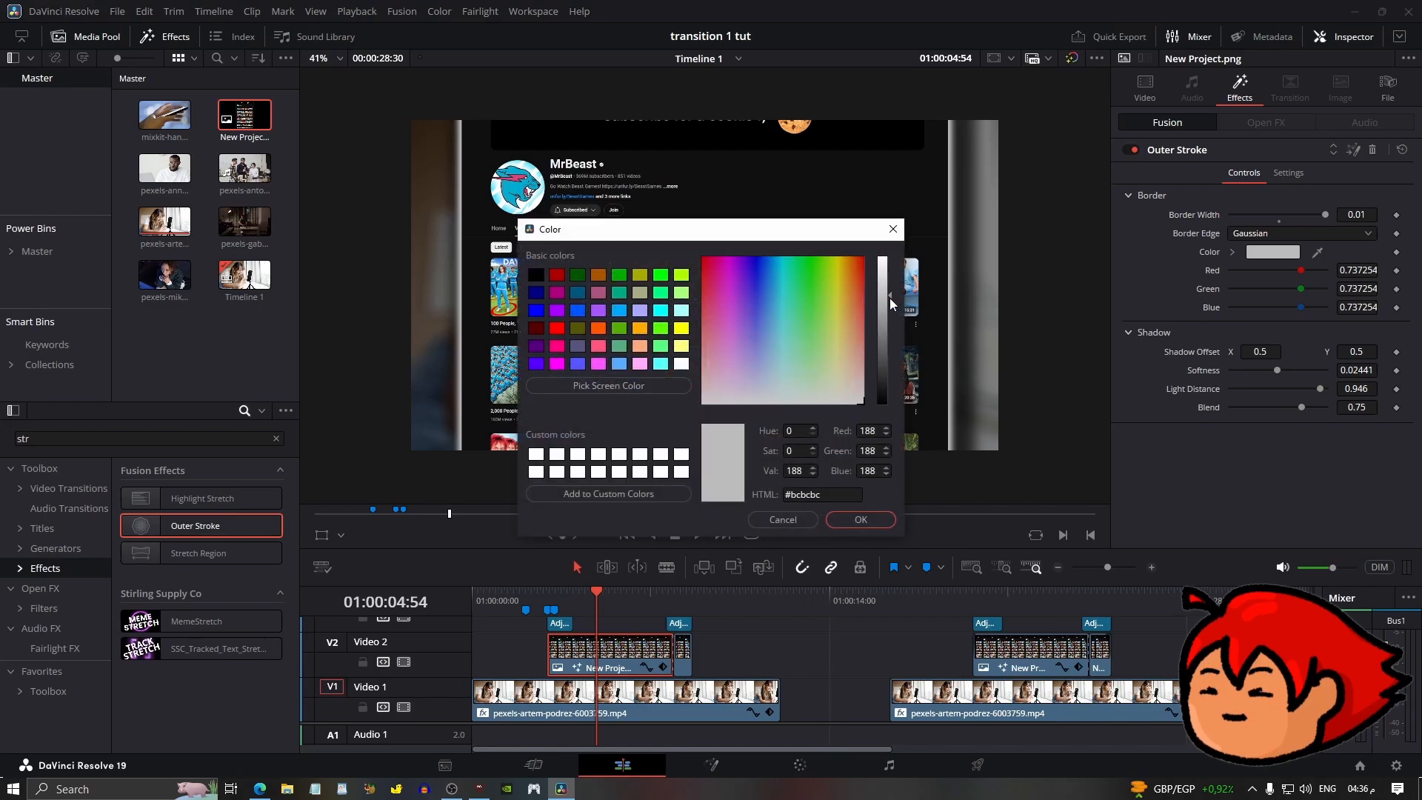
{"action": "left_click", "coordinate": [887, 290]}
{"action": "left_click_drag", "start_coordinate": [887, 291], "coordinate": [883, 286]}
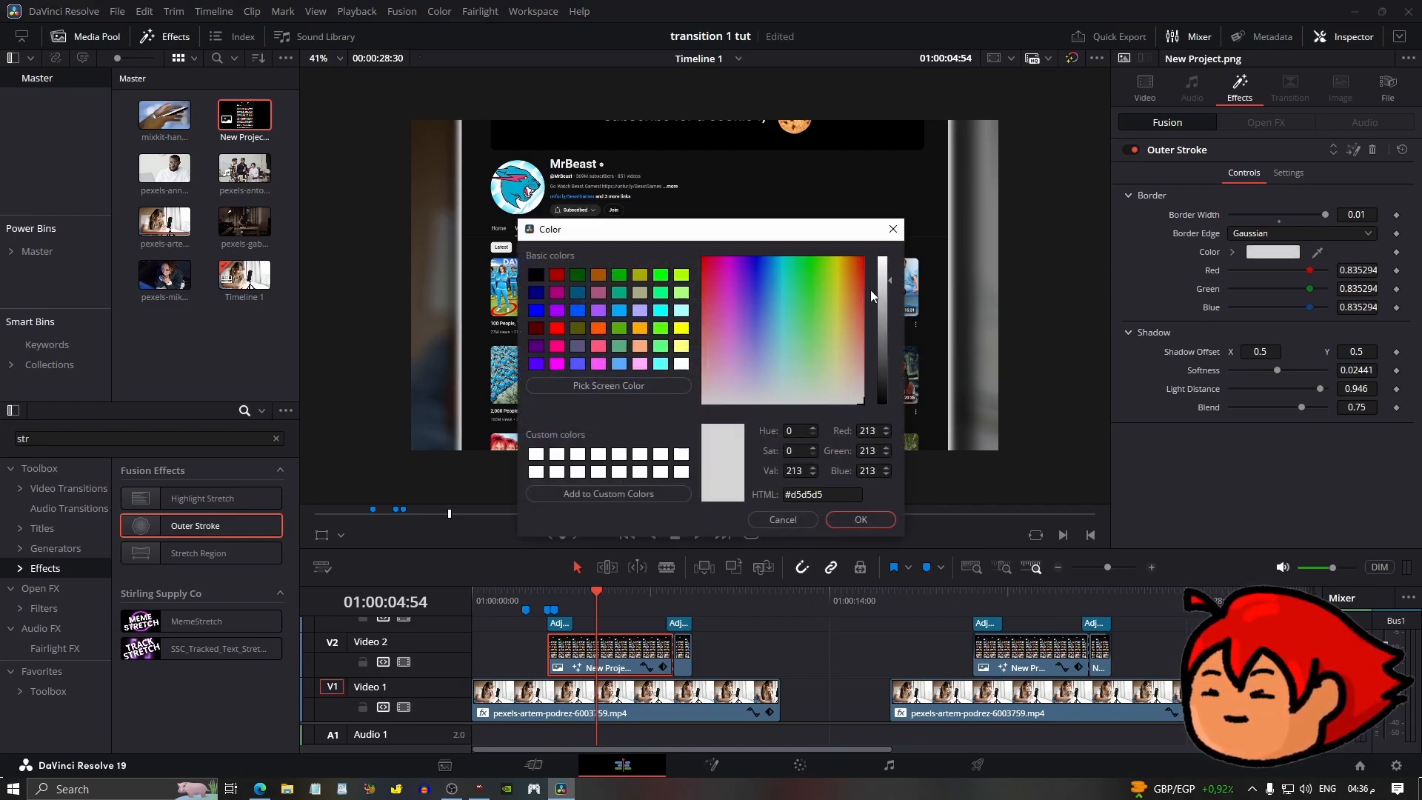
{"action": "left_click", "coordinate": [841, 521]}
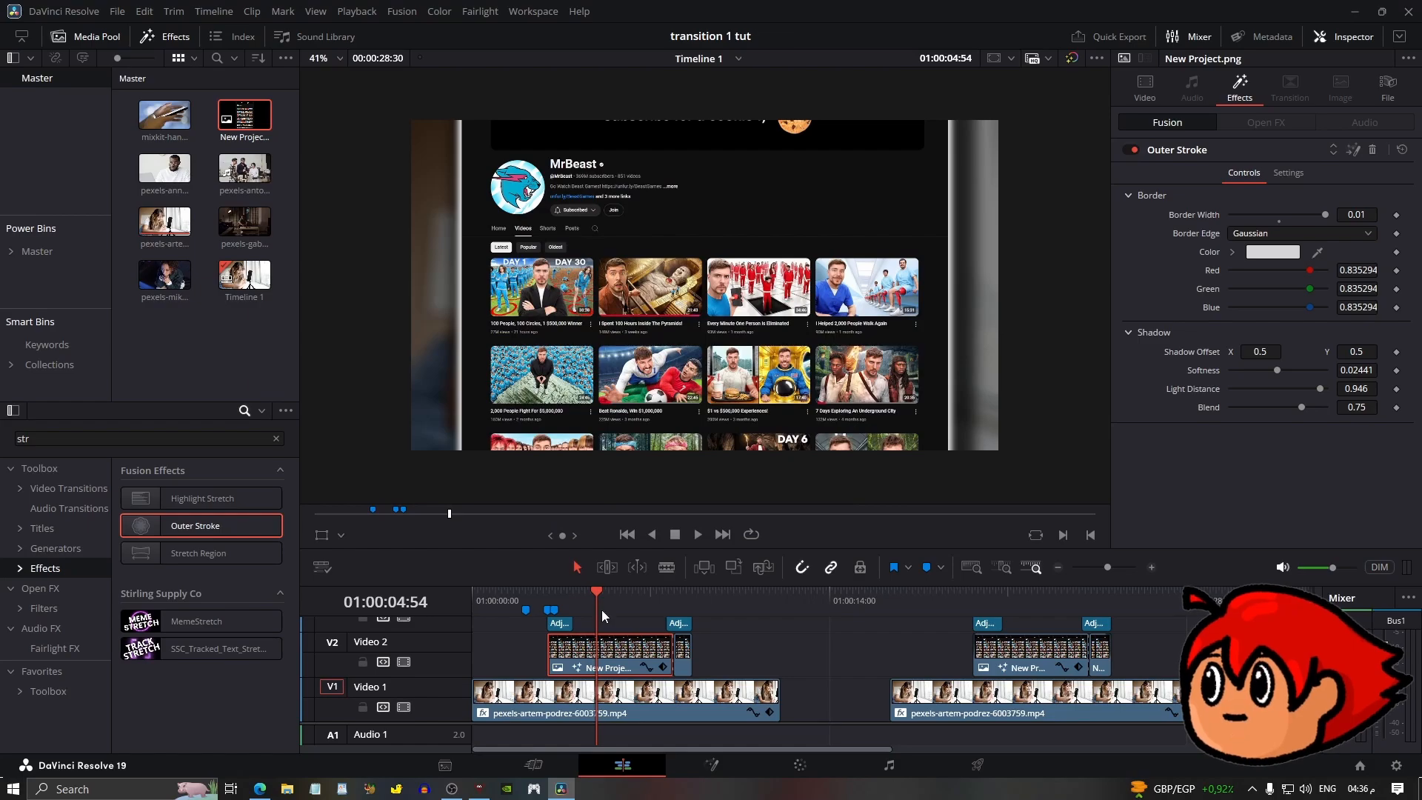
Paste the overlay's attributes onto the short overlay segment at its end.
{"action": "left_click", "coordinate": [682, 662]}
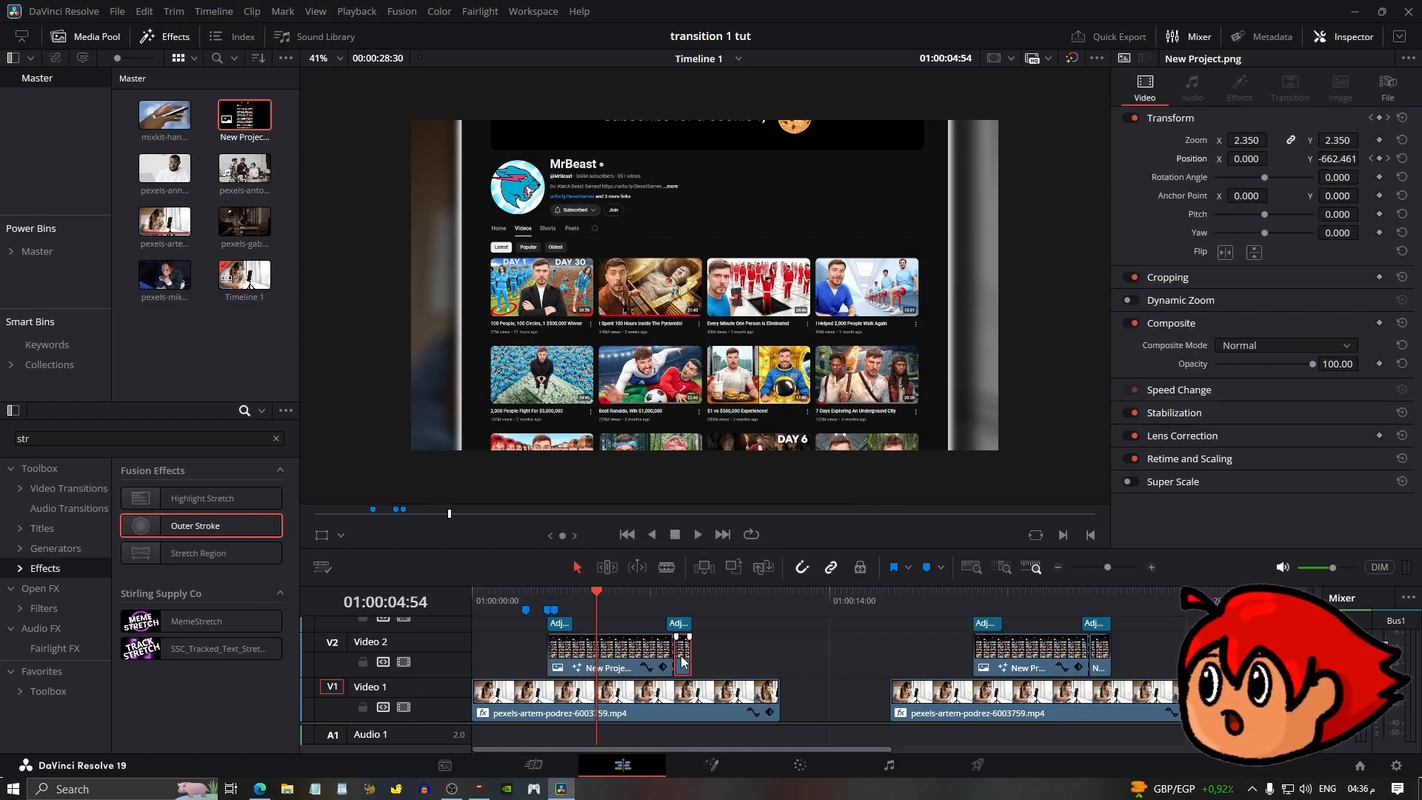
{"action": "left_click", "coordinate": [622, 654]}
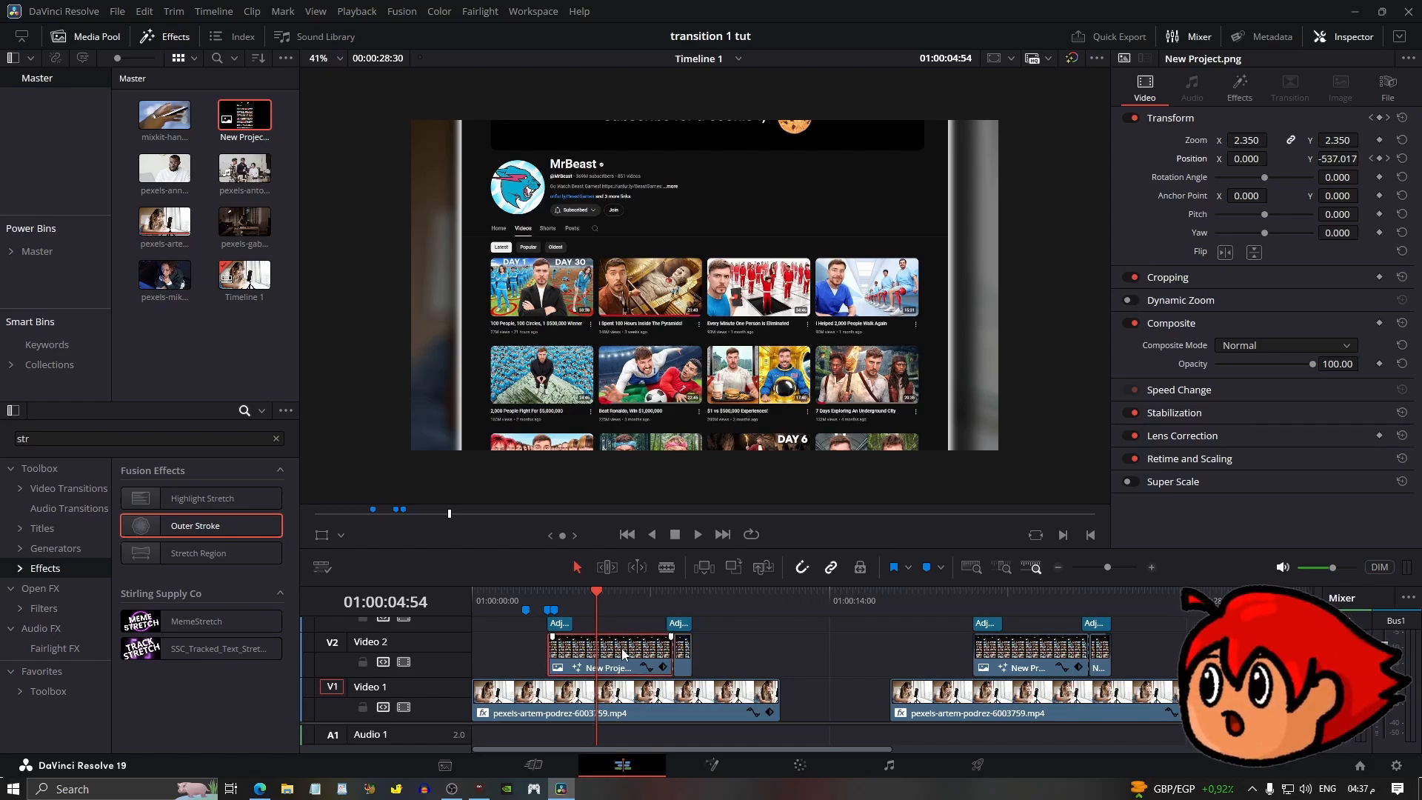
{"action": "left_click", "coordinate": [687, 651]}
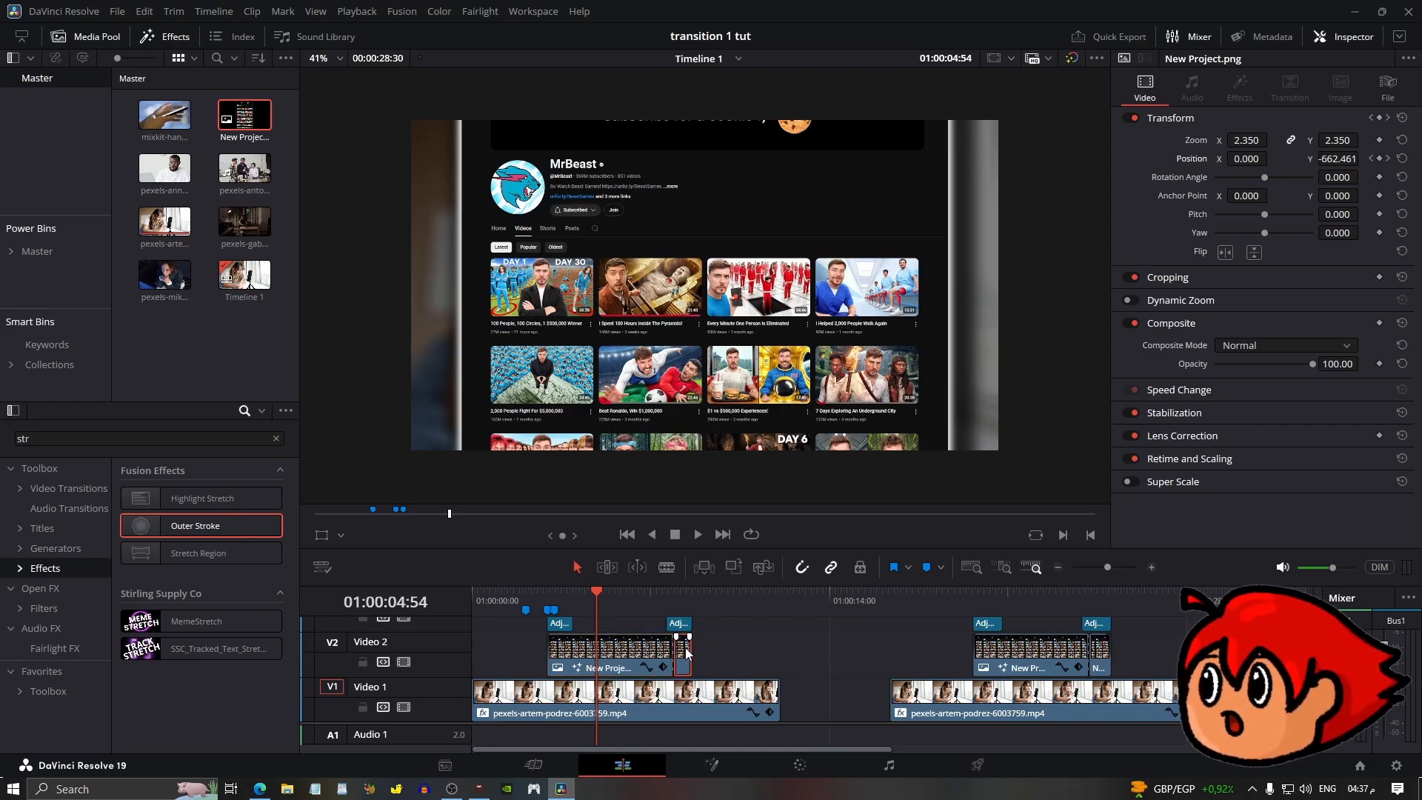
{"action": "key", "text": "alt+v"}
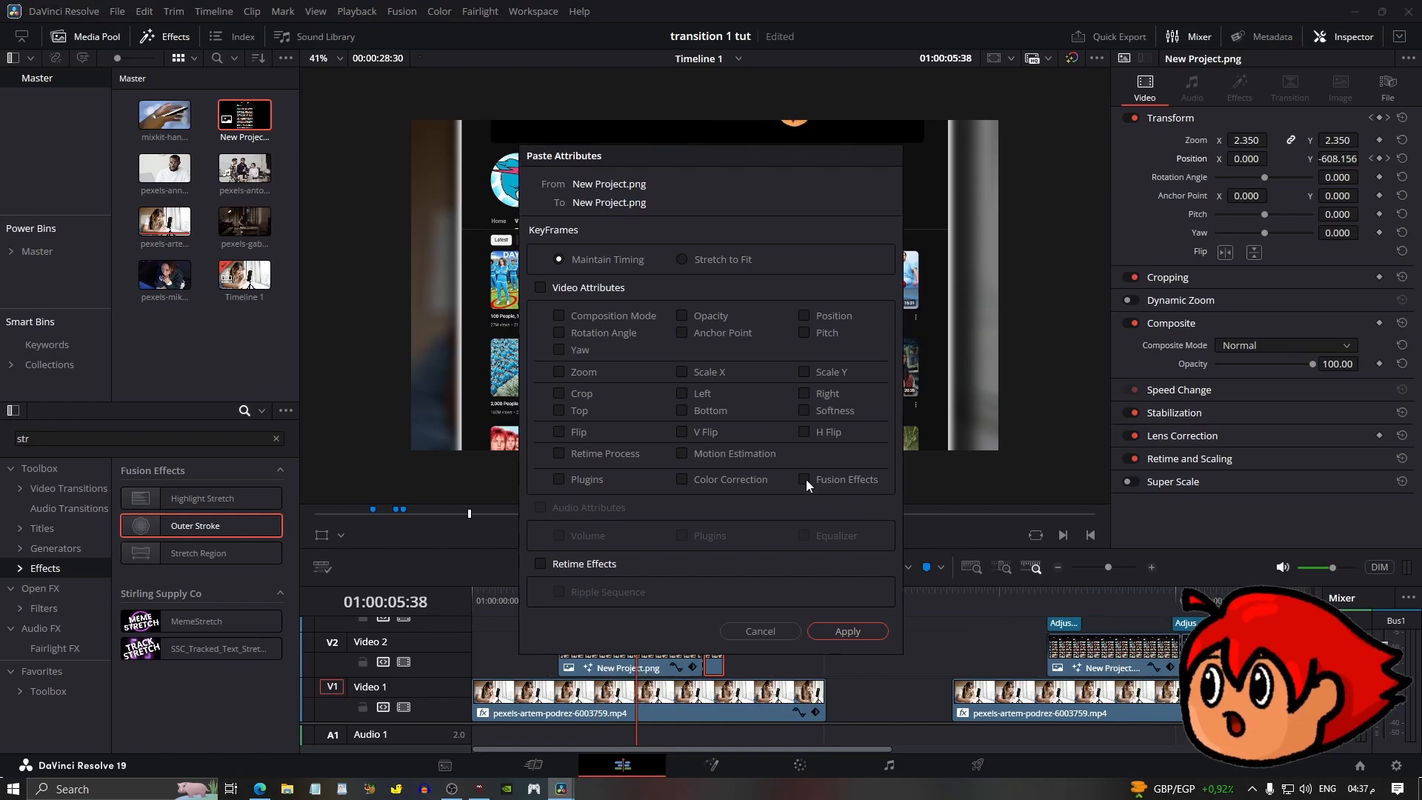
{"action": "left_click", "coordinate": [831, 631]}
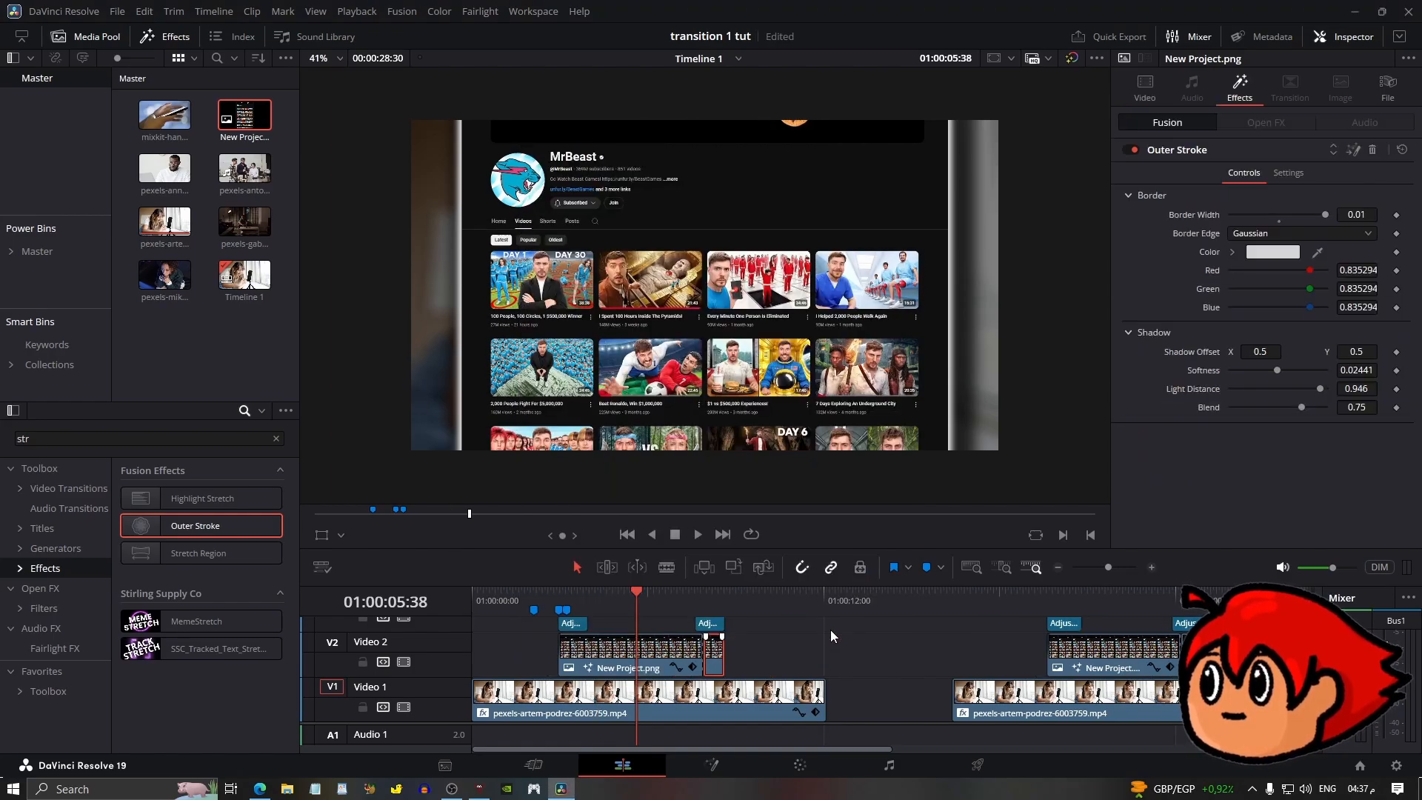
Set the render cache to User and play back from the first marker.
{"action": "left_click", "coordinate": [358, 11]}
{"action": "mouse_move", "coordinate": [534, 83]}
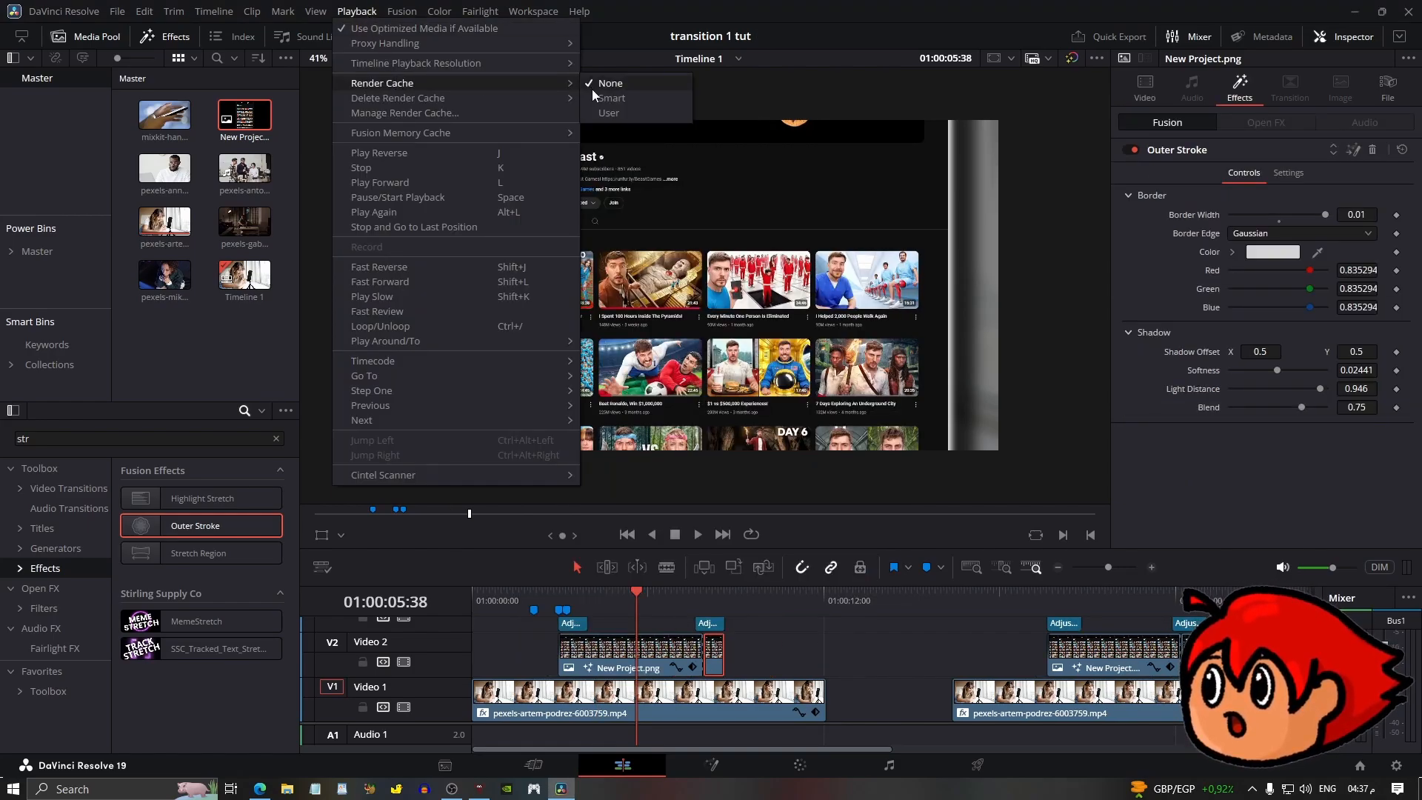
{"action": "left_click", "coordinate": [606, 111]}
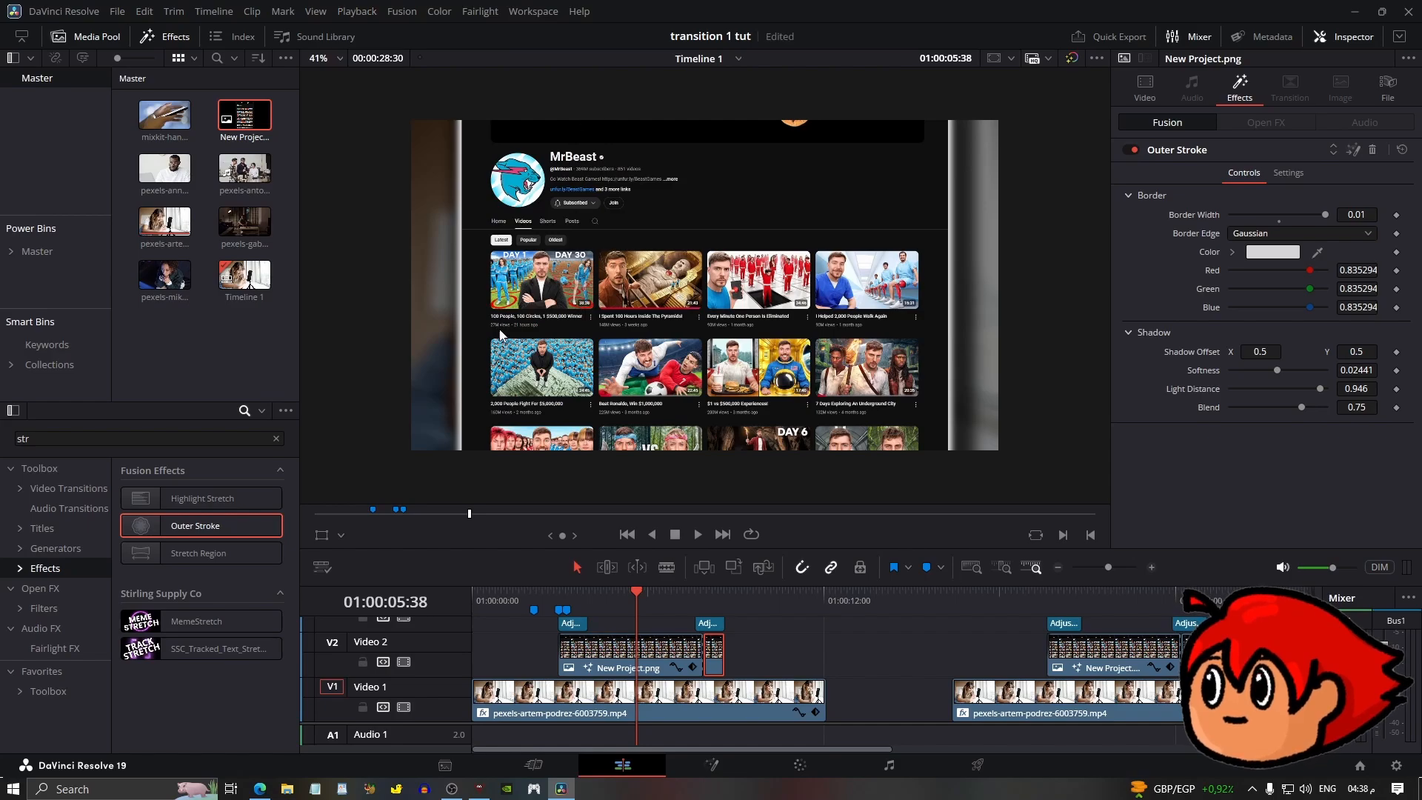
{"action": "left_click", "coordinate": [533, 609]}
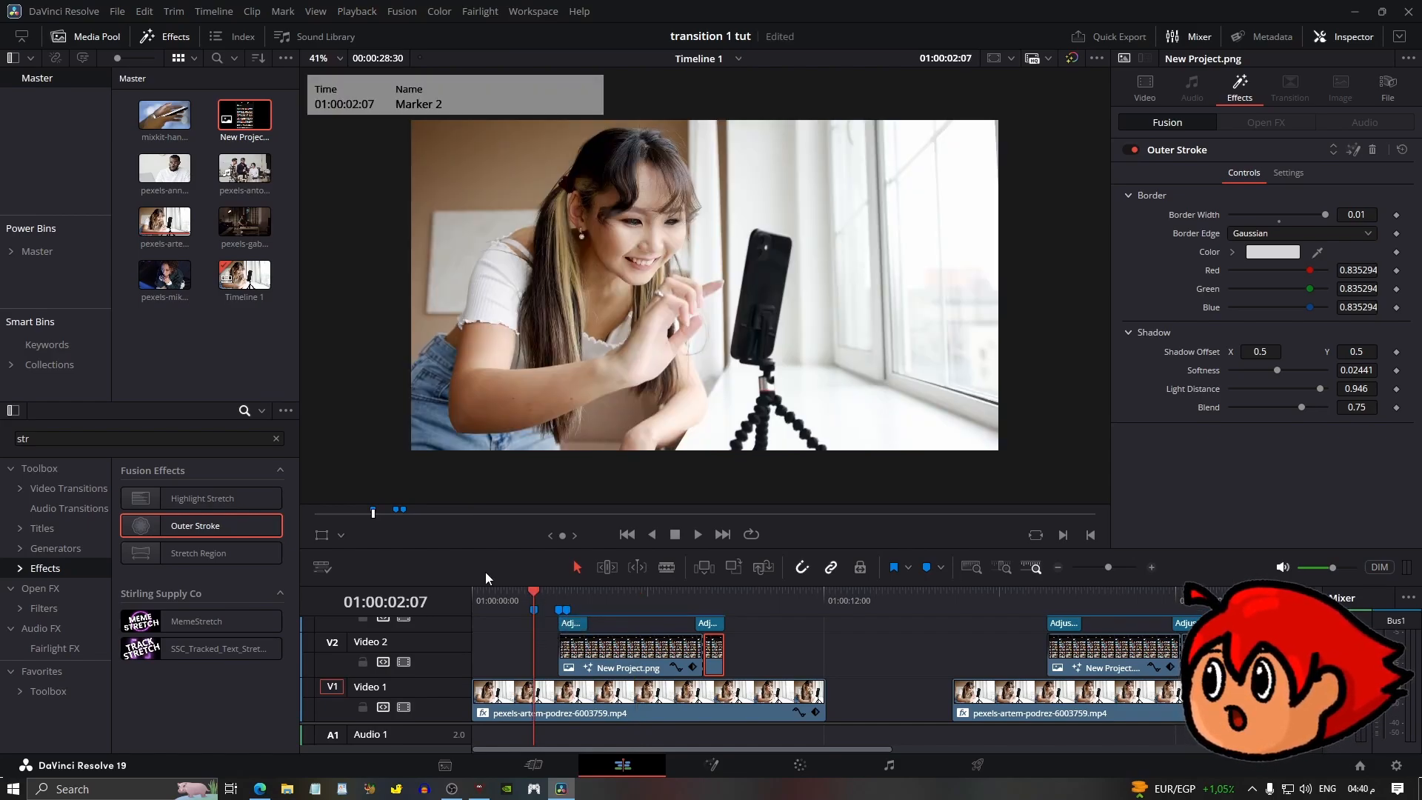
{"action": "key", "text": "space"}
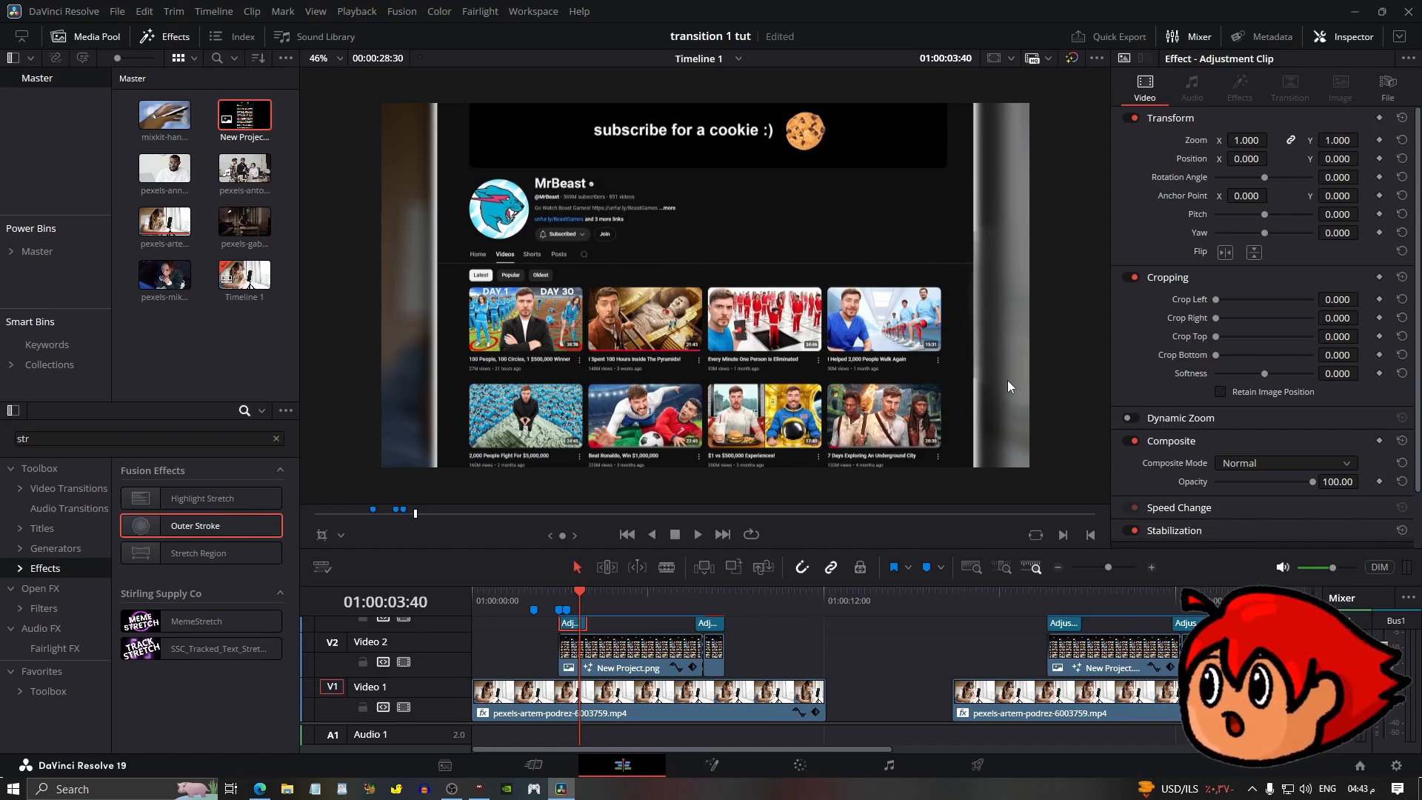
Open the first adjustment clip in Fusion and mask its motion blur with a rectangle about 0.83 wide and 1.0 high.
{"action": "right_click", "coordinate": [574, 626]}
{"action": "left_click", "coordinate": [625, 526]}
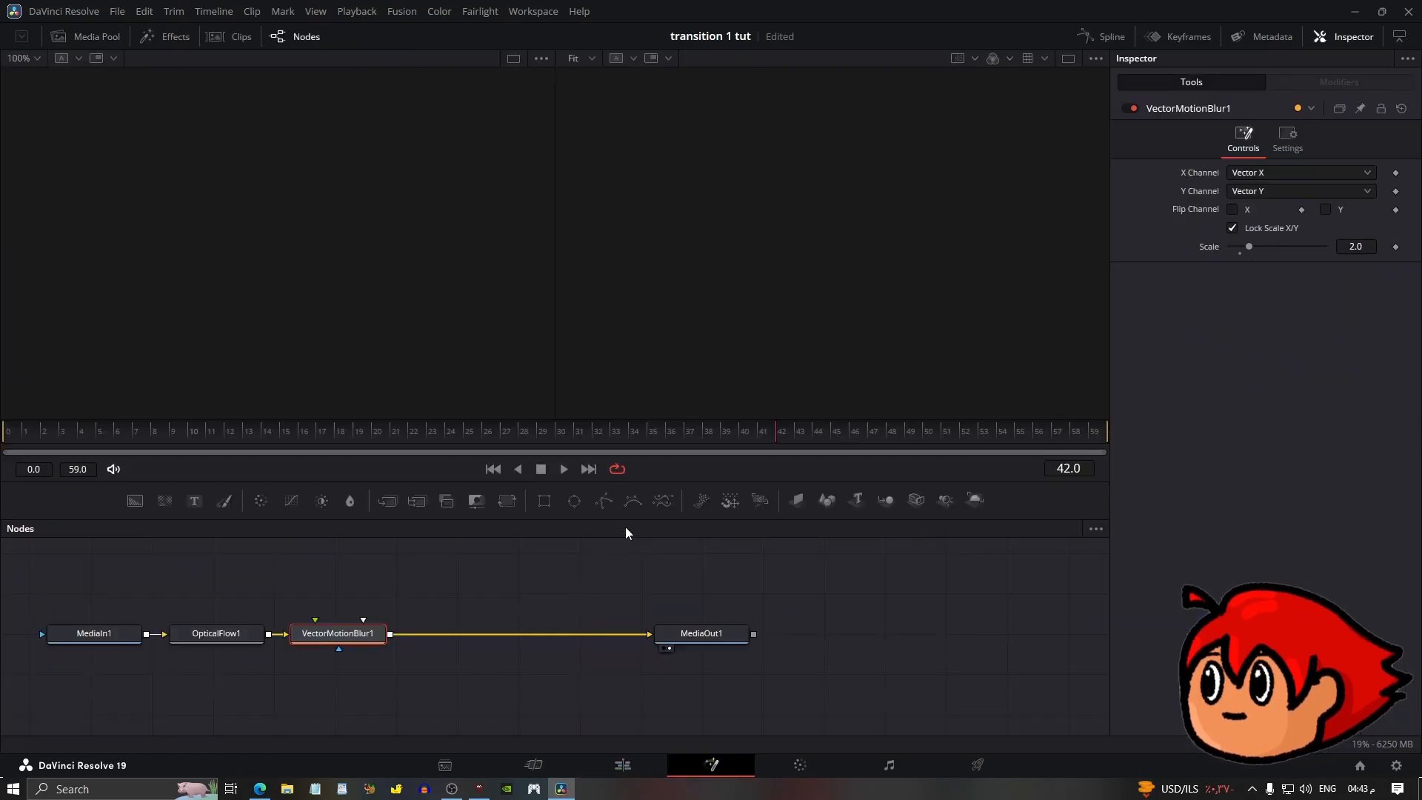
{"action": "left_click", "coordinate": [195, 432]}
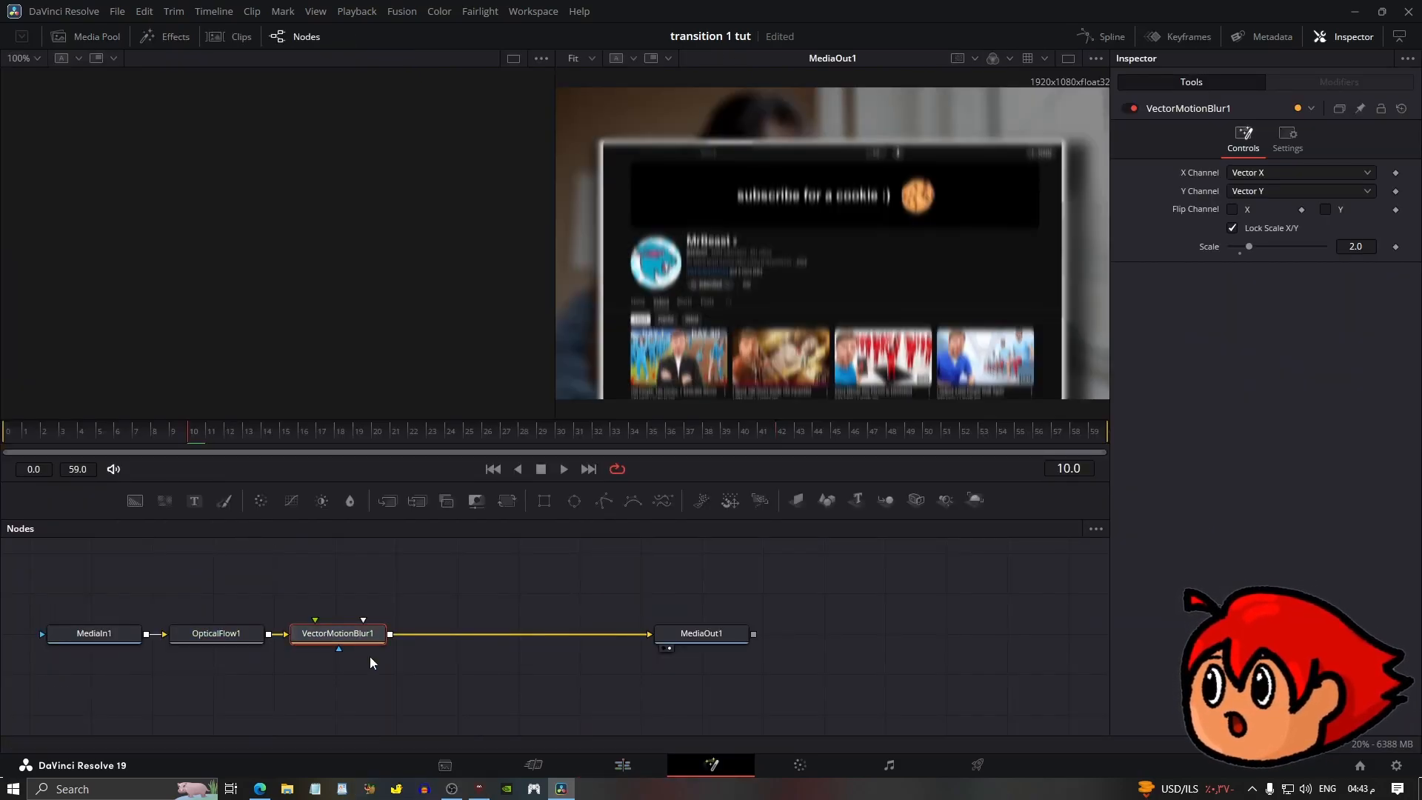
{"action": "left_click", "coordinate": [545, 500]}
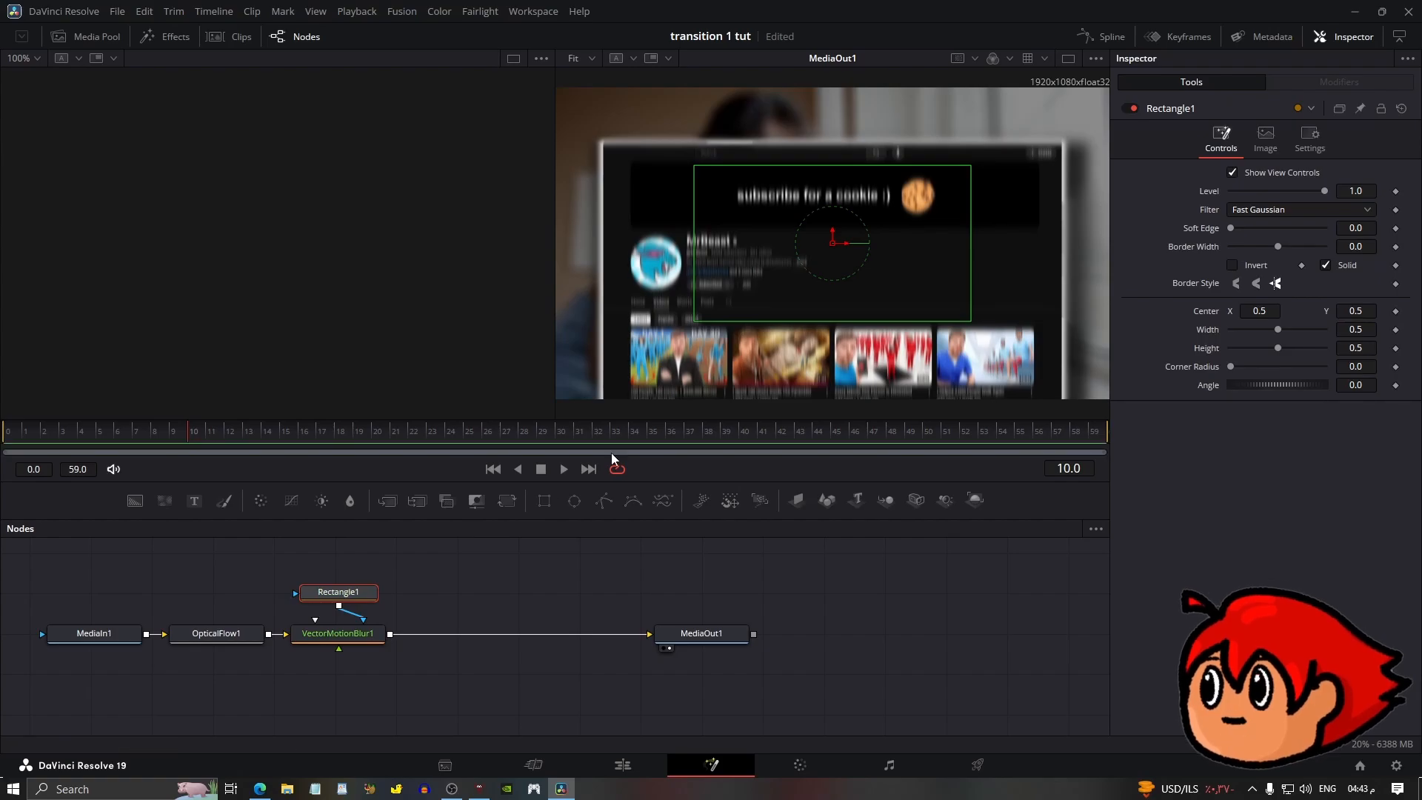
{"action": "left_click_drag", "start_coordinate": [684, 261], "coordinate": [605, 265]}
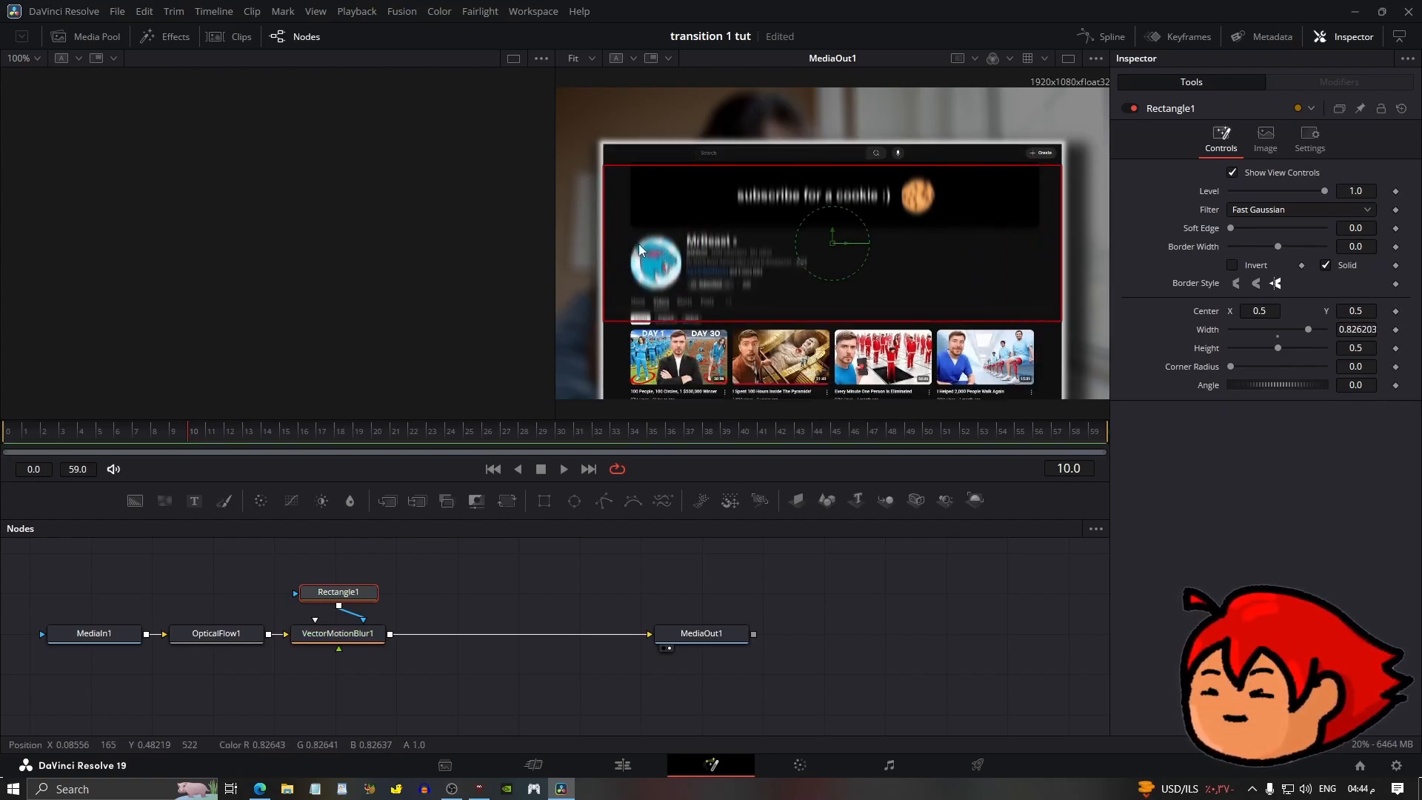
{"action": "left_click_drag", "start_coordinate": [844, 165], "coordinate": [842, 85]}
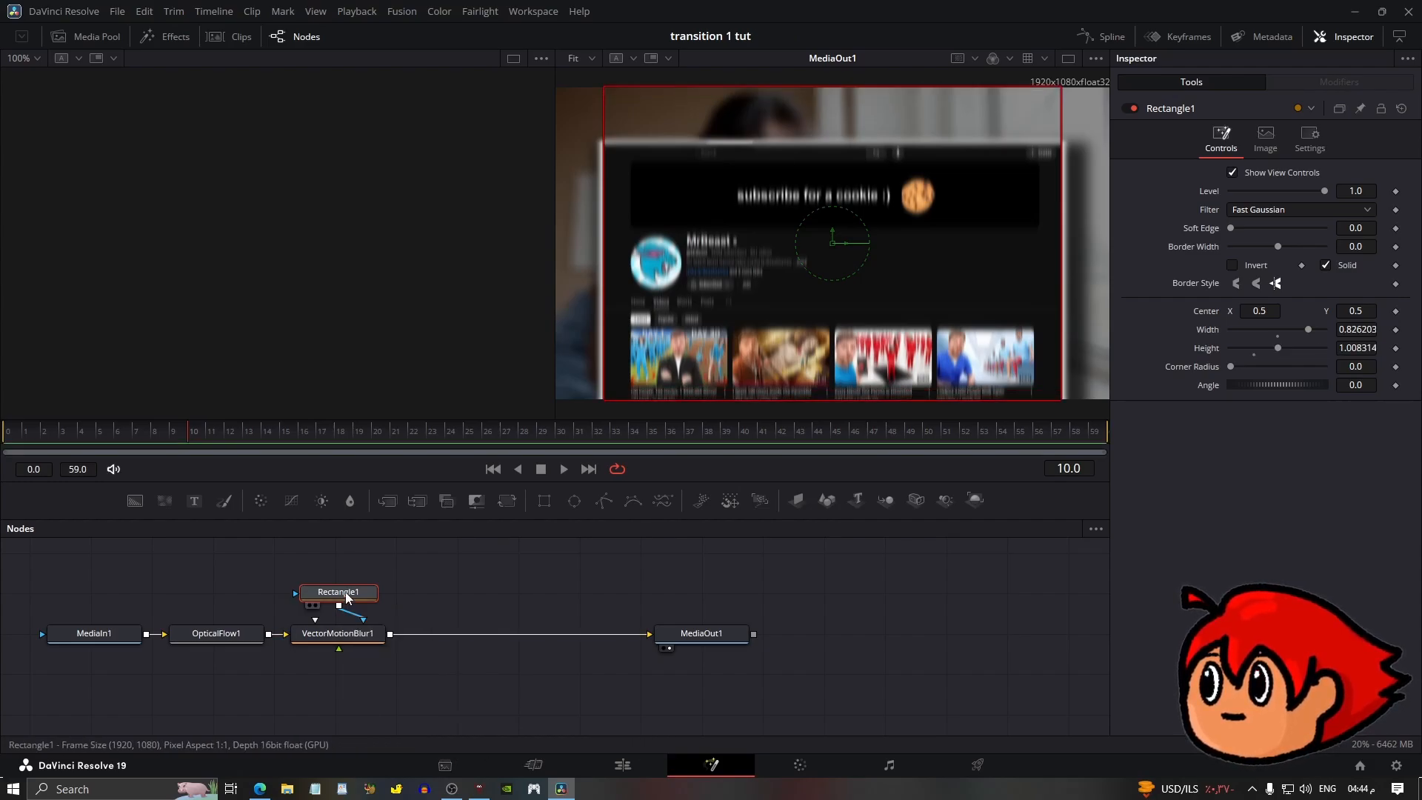
Open the second adjustment clip in Fusion and give its motion blur the same rectangle mask.
{"action": "left_click", "coordinate": [623, 765]}
{"action": "right_click", "coordinate": [709, 632]}
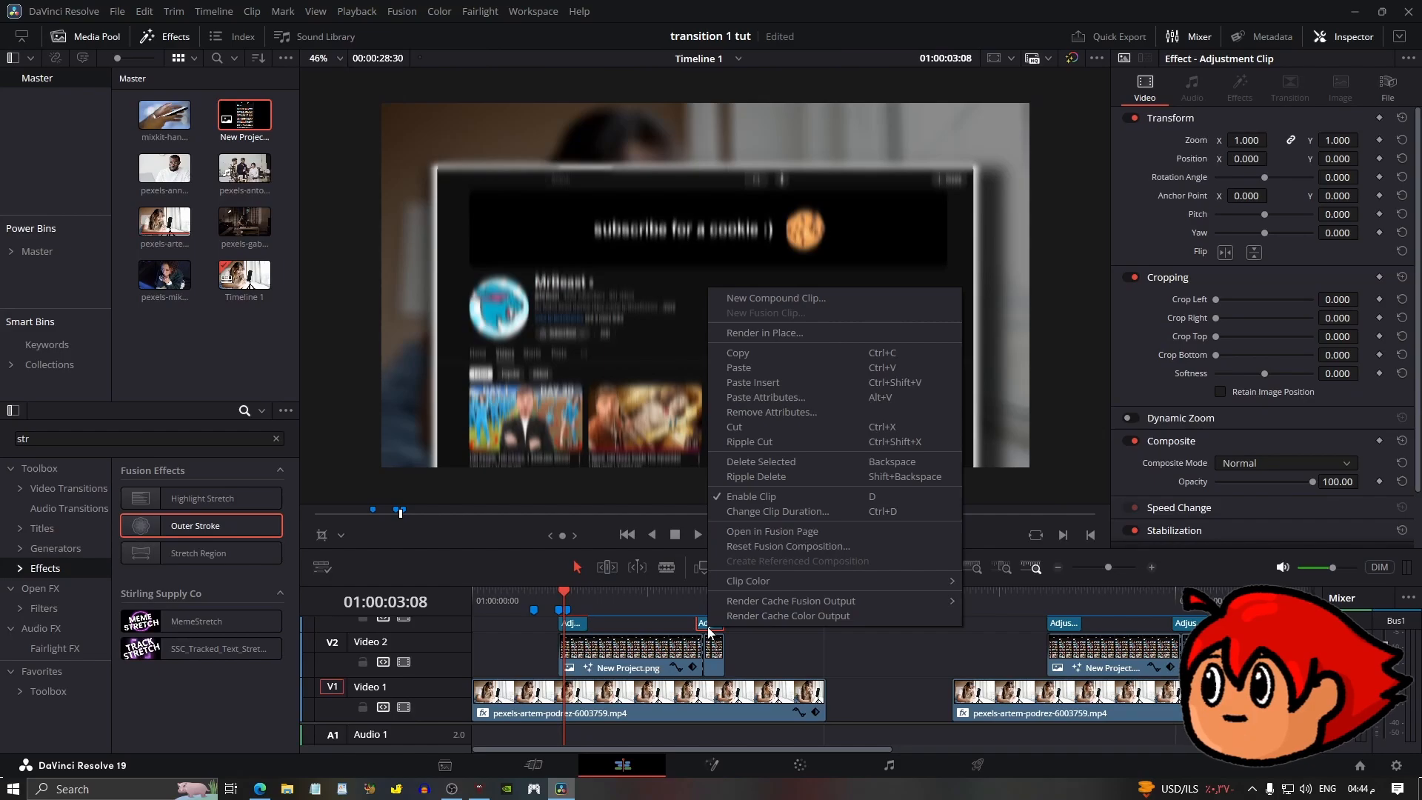
{"action": "left_click", "coordinate": [763, 531]}
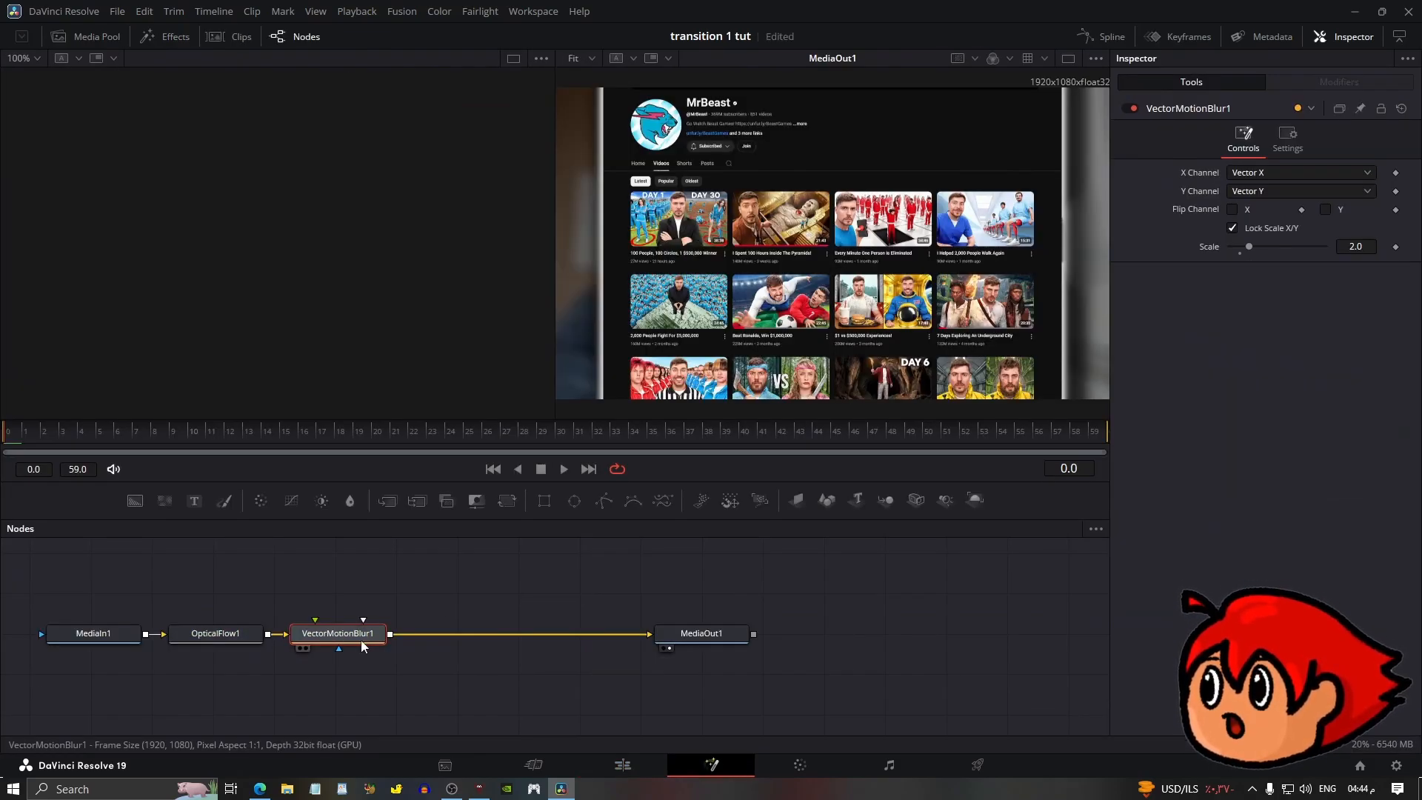
{"action": "key", "text": "ctrl+z"}
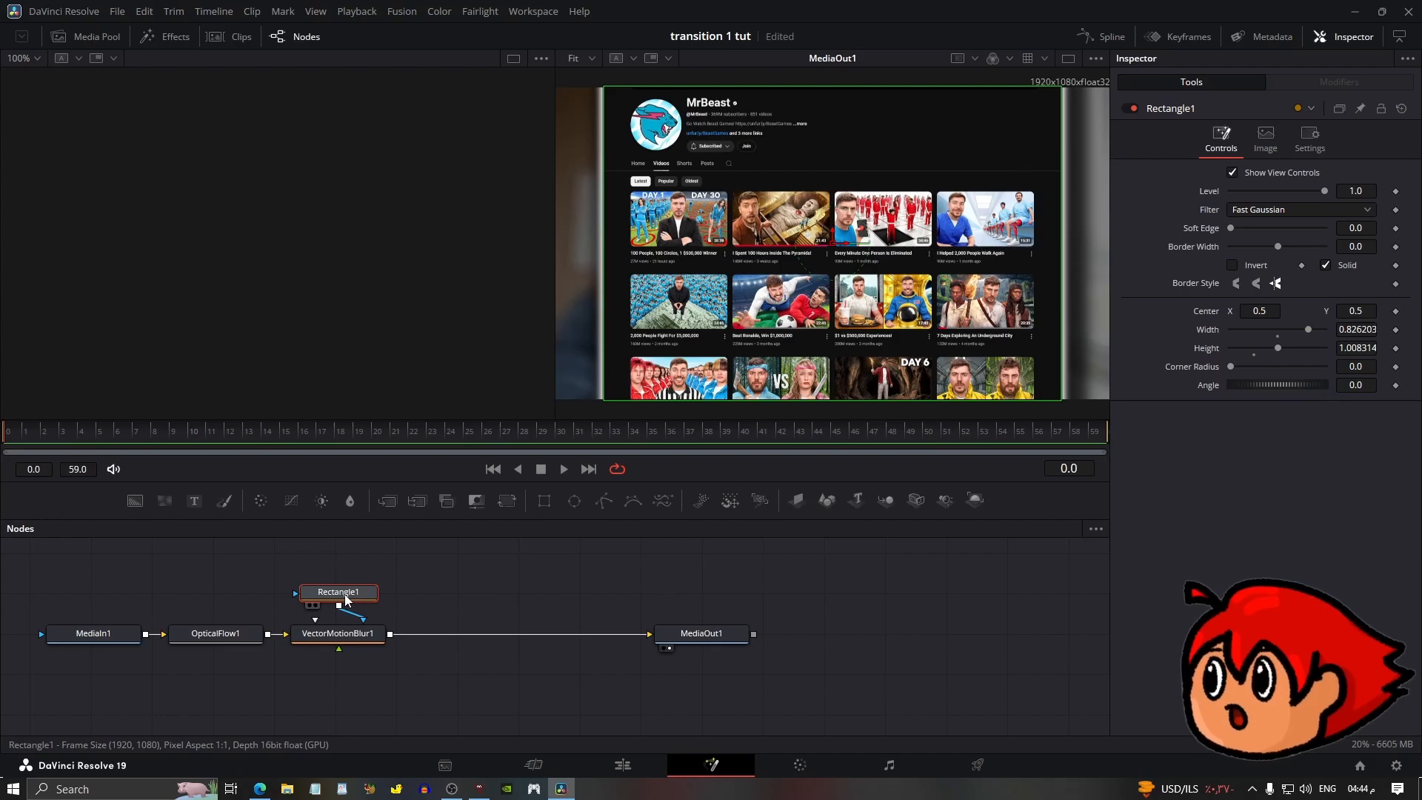
Play back the transition in the Edit page from the first marker.
{"action": "left_click", "coordinate": [623, 765]}
{"action": "left_click", "coordinate": [534, 609]}
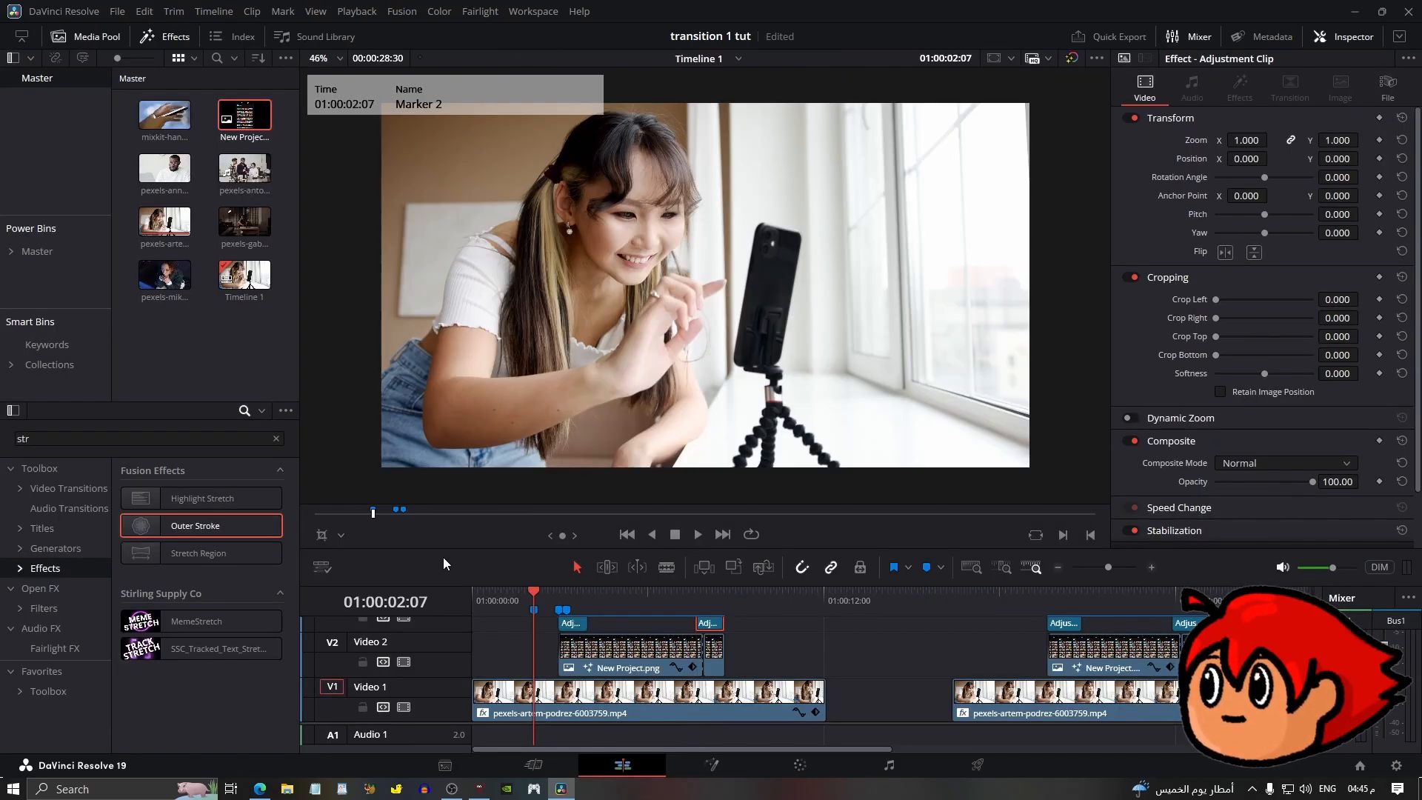
{"action": "key", "text": "space"}
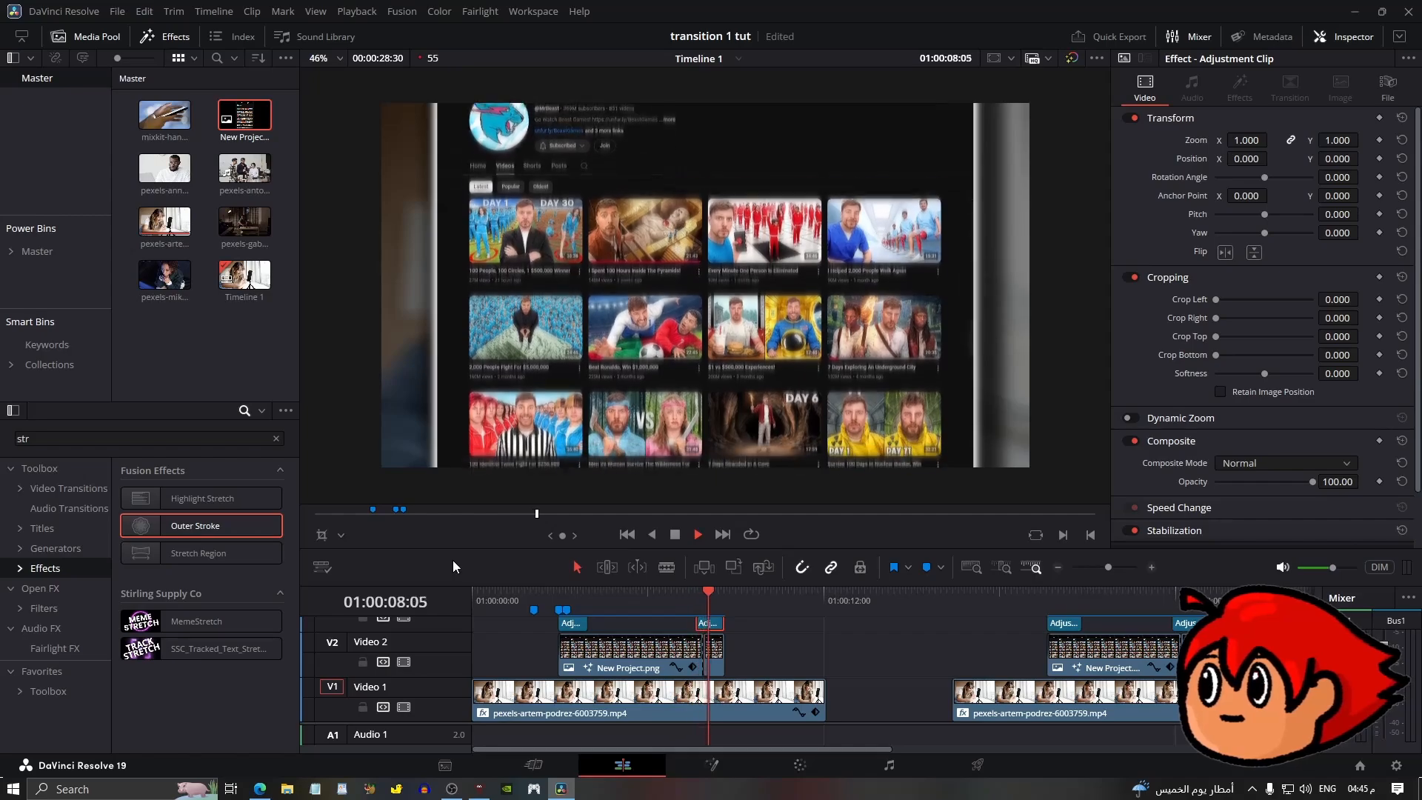
{"action": "key", "text": "space"}
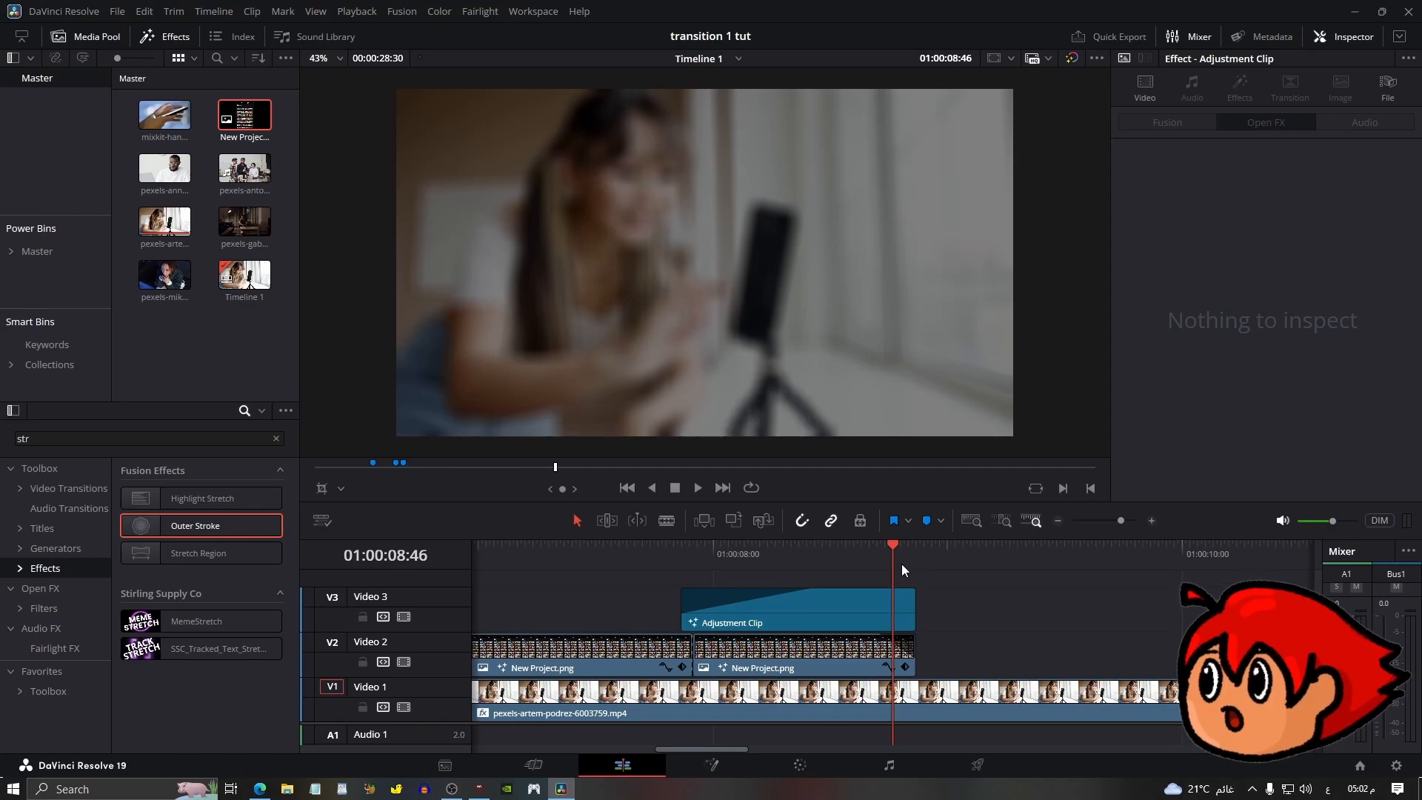
Add markers at 01:00:08:46 and 01:00:09:06 and jump back to the earlier one.
{"action": "key", "text": "m"}
{"action": "left_click", "coordinate": [956, 558]}
{"action": "left_click_drag", "start_coordinate": [956, 560], "coordinate": [970, 559]}
{"action": "key", "text": "m"}
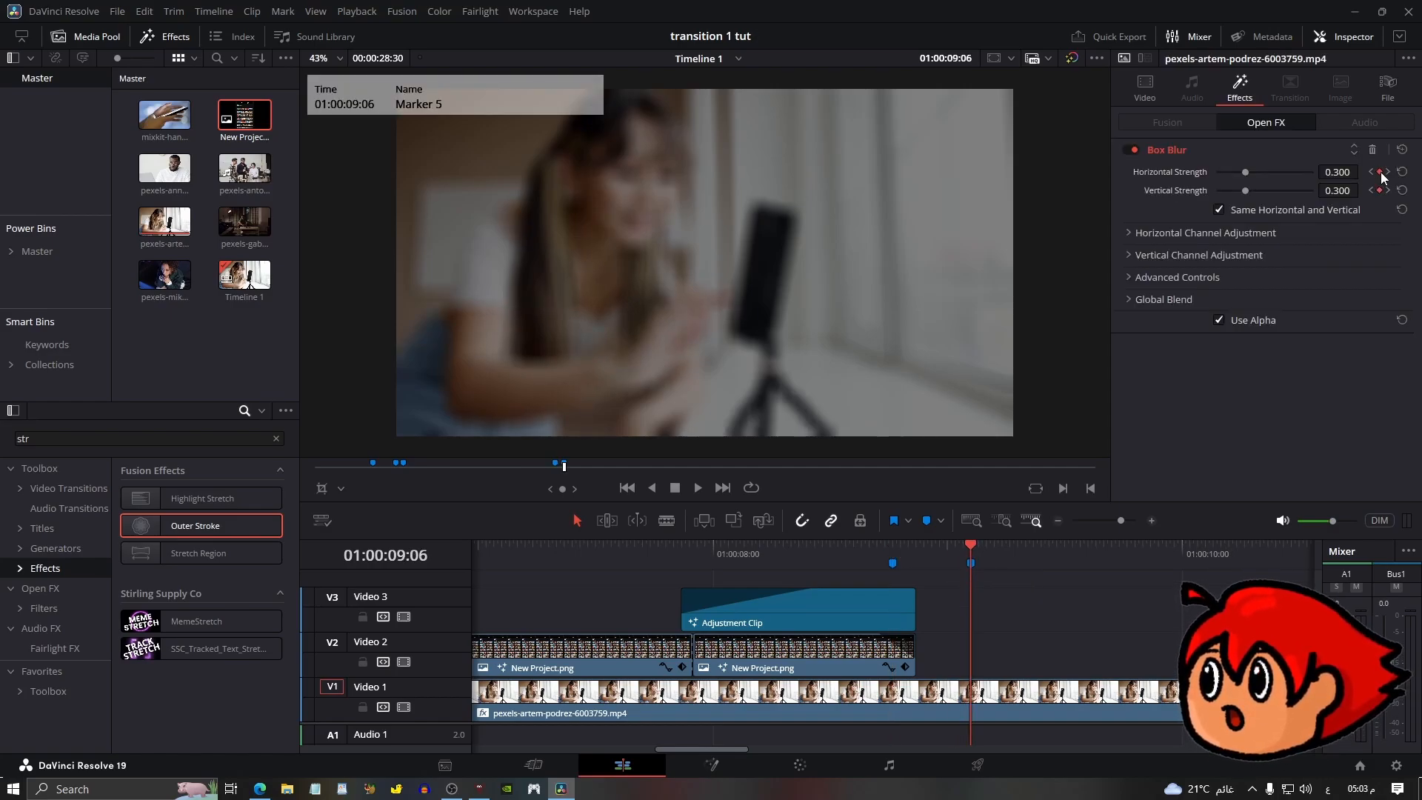
{"action": "left_click", "coordinate": [1152, 87]}
{"action": "key", "text": "shift+Up"}
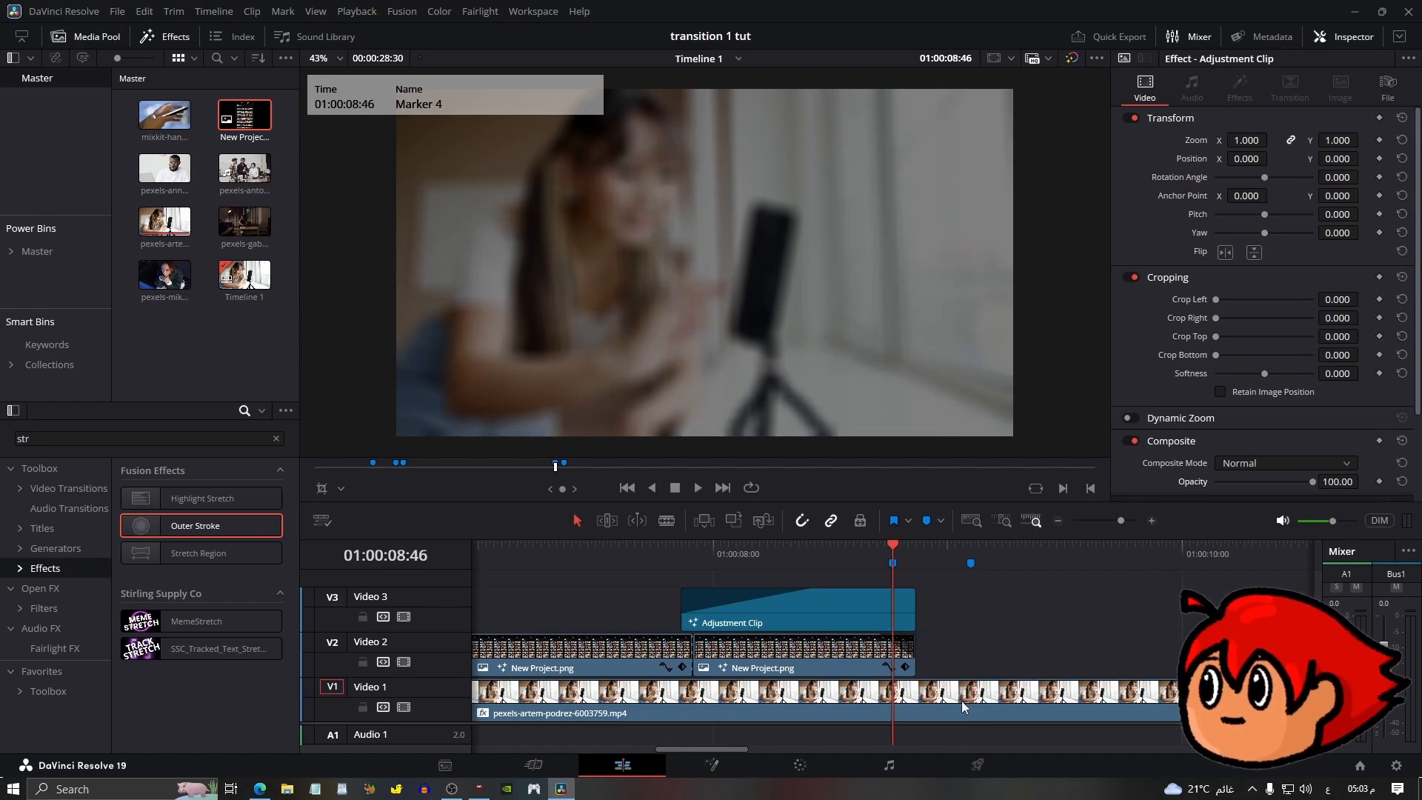
Keyframe the background video's Box Blur horizontal strength at 0.300 on the first marker and 0 on the second marker.
{"action": "left_click", "coordinate": [969, 557]}
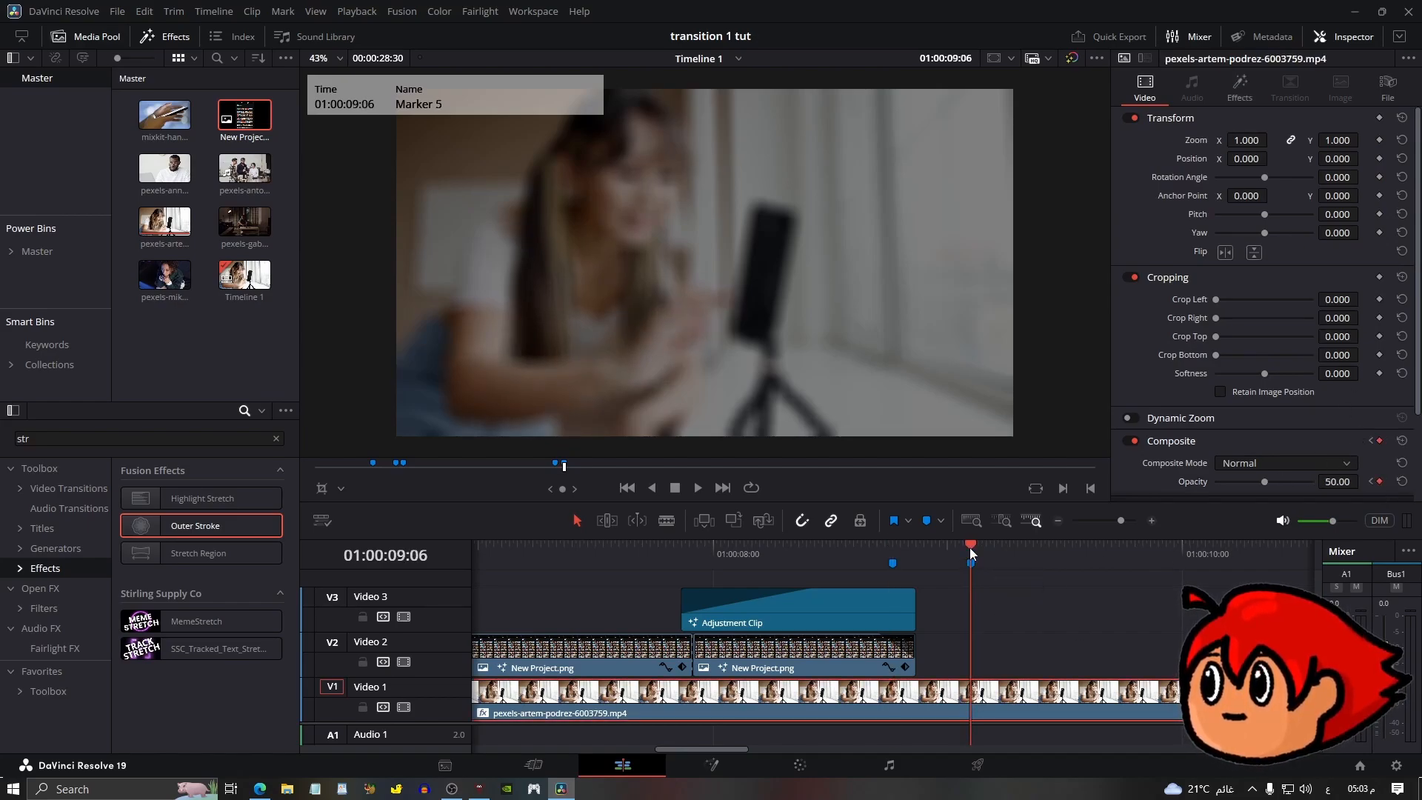
{"action": "left_click", "coordinate": [893, 550]}
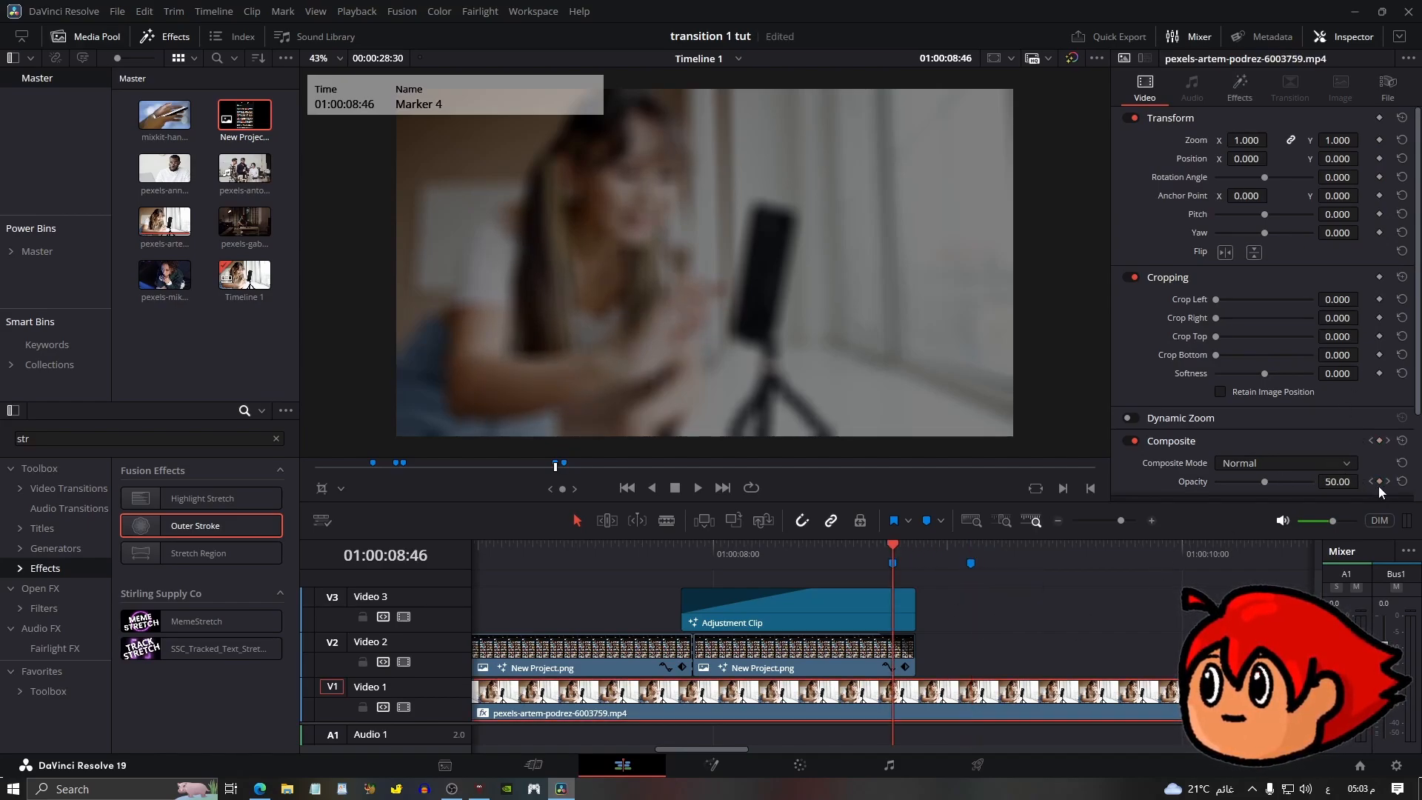
{"action": "left_click", "coordinate": [1240, 88]}
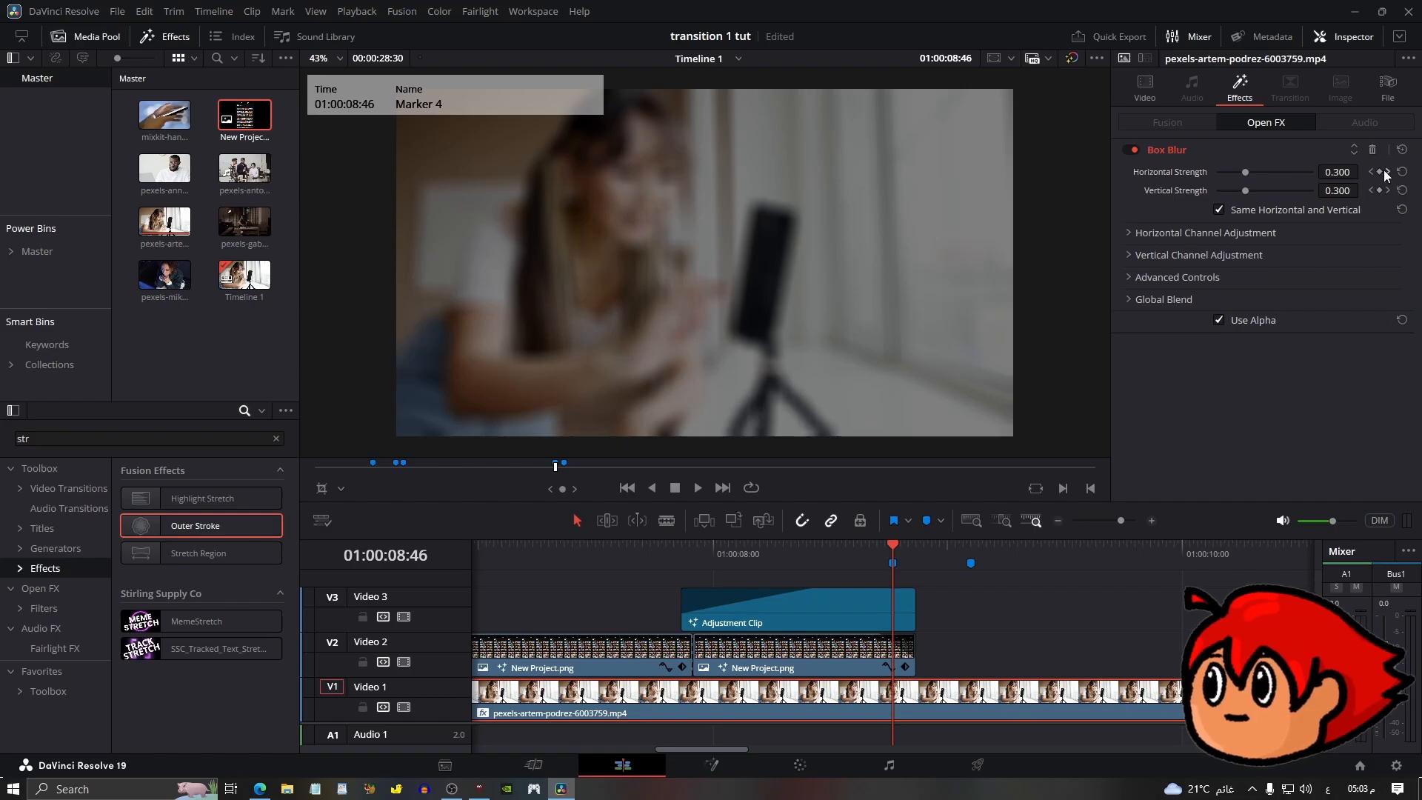
{"action": "left_click", "coordinate": [1380, 172]}
{"action": "key", "text": "shift+Down"}
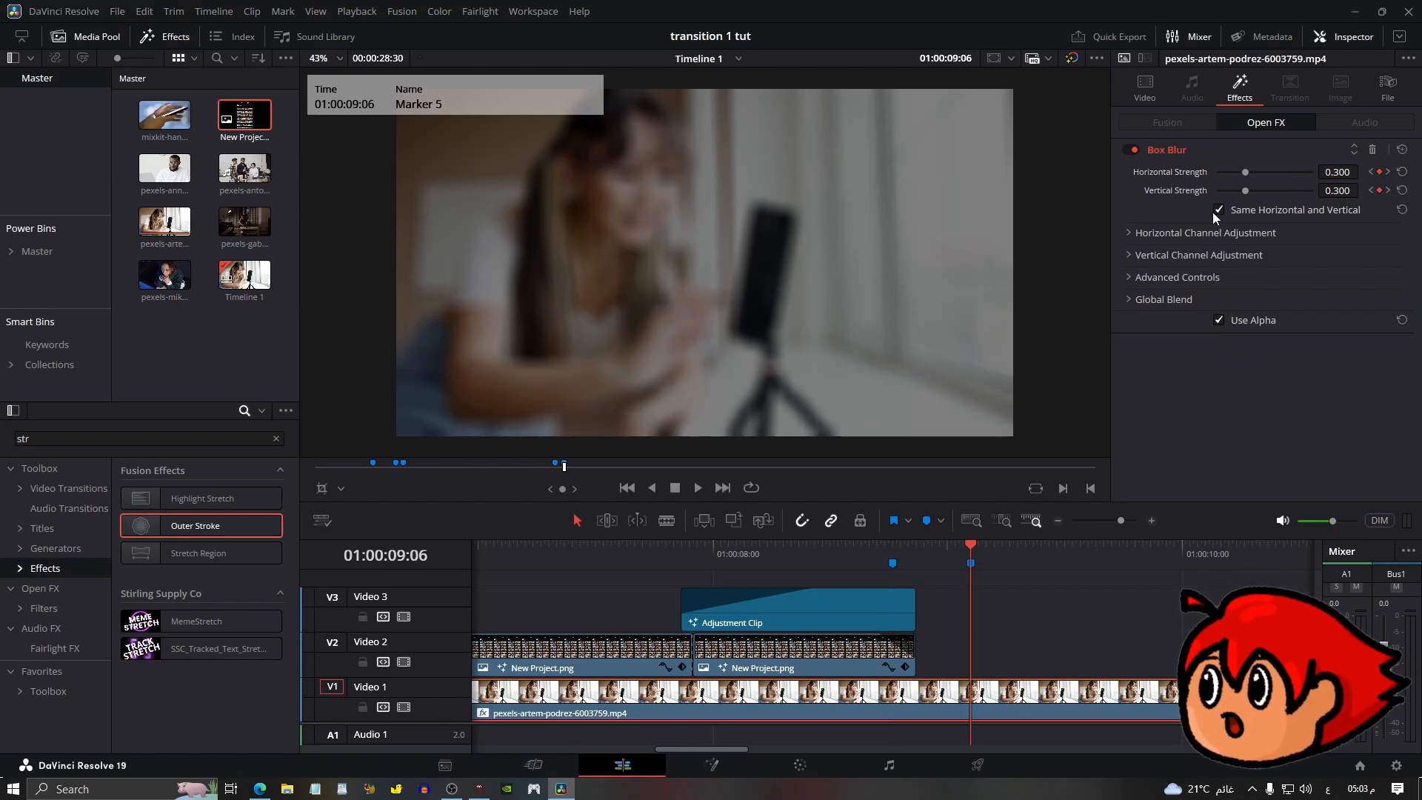
{"action": "left_click_drag", "start_coordinate": [1245, 171], "coordinate": [1189, 180]}
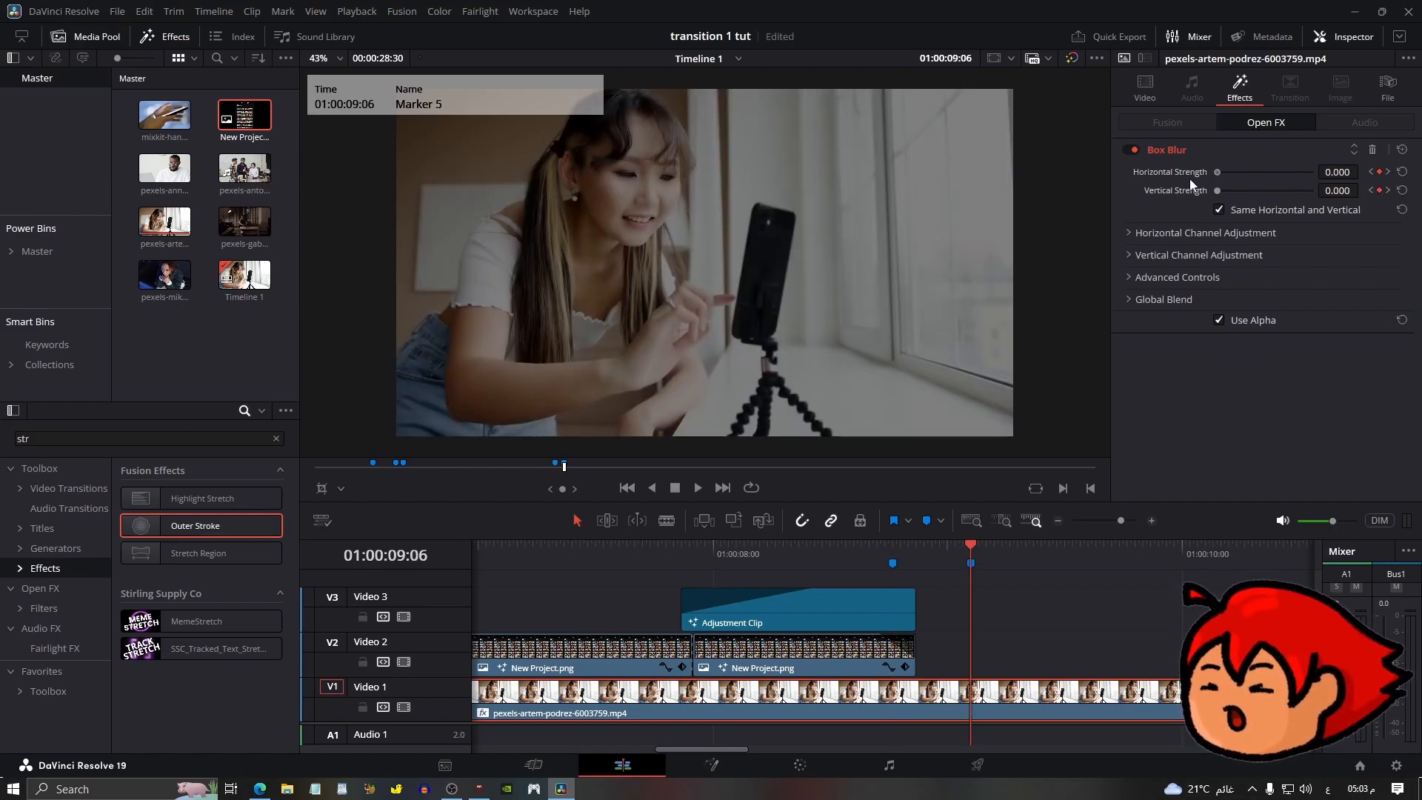
Raise the background video's opacity to 100 at the second marker, keyframing the fade back to full brightness.
{"action": "left_click", "coordinate": [1146, 94]}
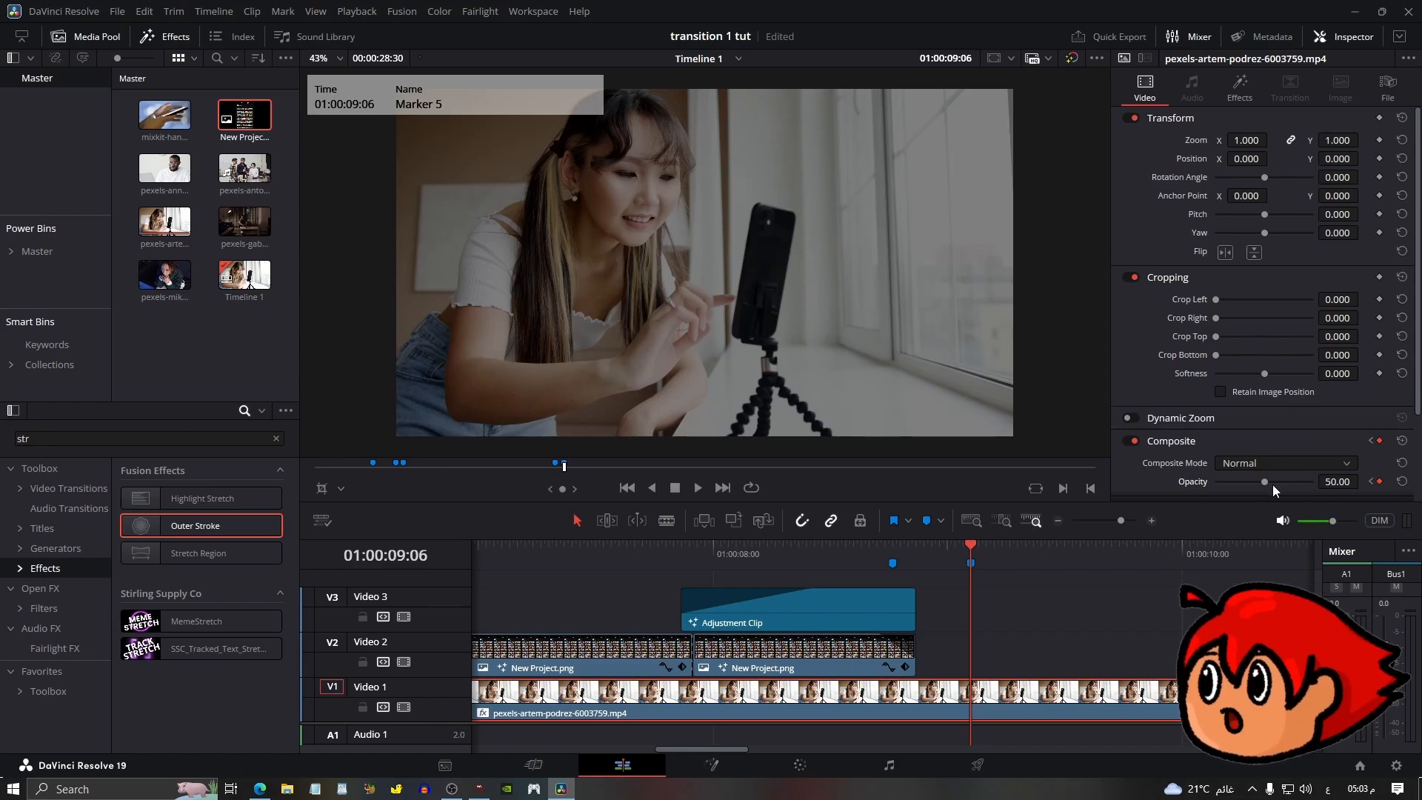
{"action": "left_click_drag", "start_coordinate": [1273, 485], "coordinate": [1374, 485]}
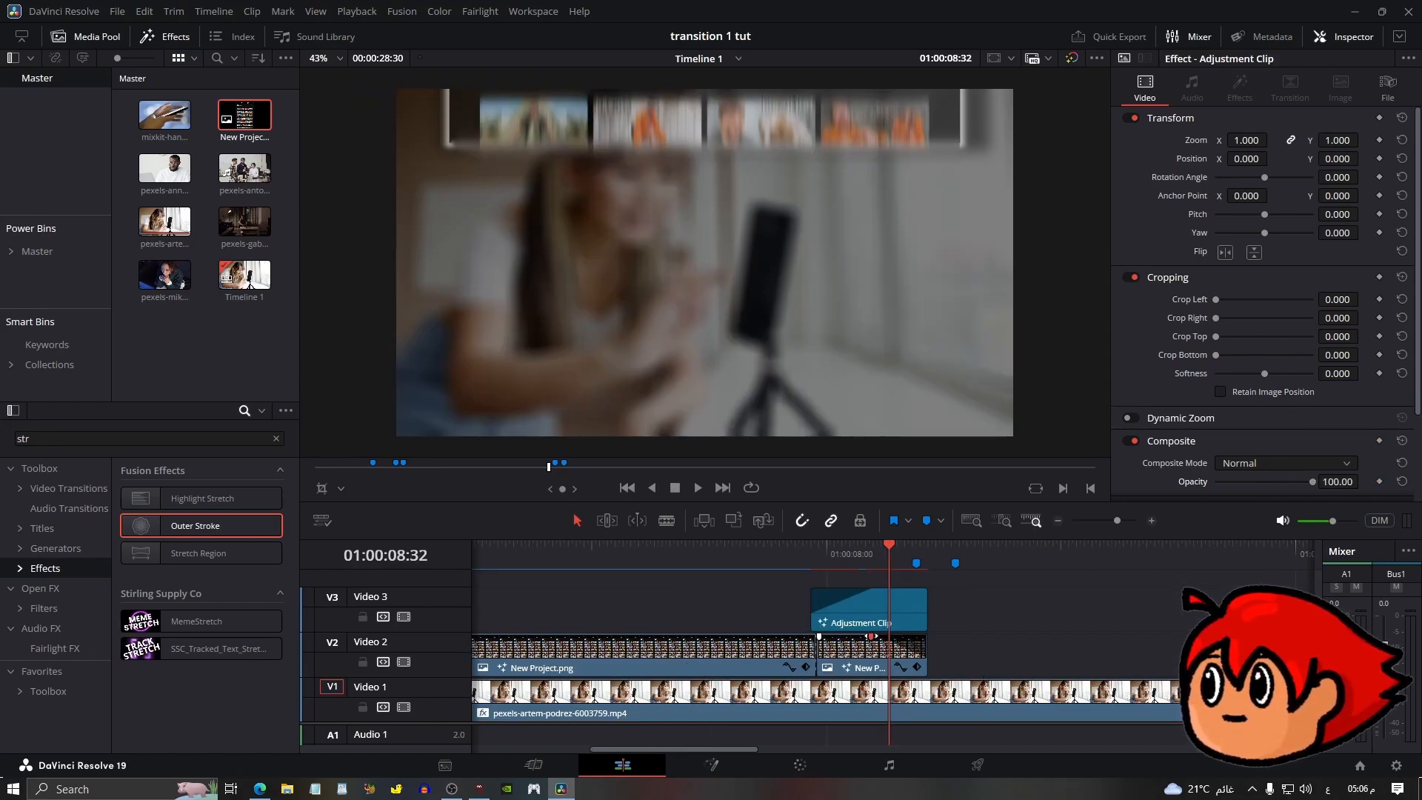
Play back the timeline to review the blur and opacity transition.
{"action": "left_click_drag", "start_coordinate": [872, 637], "coordinate": [845, 637]}
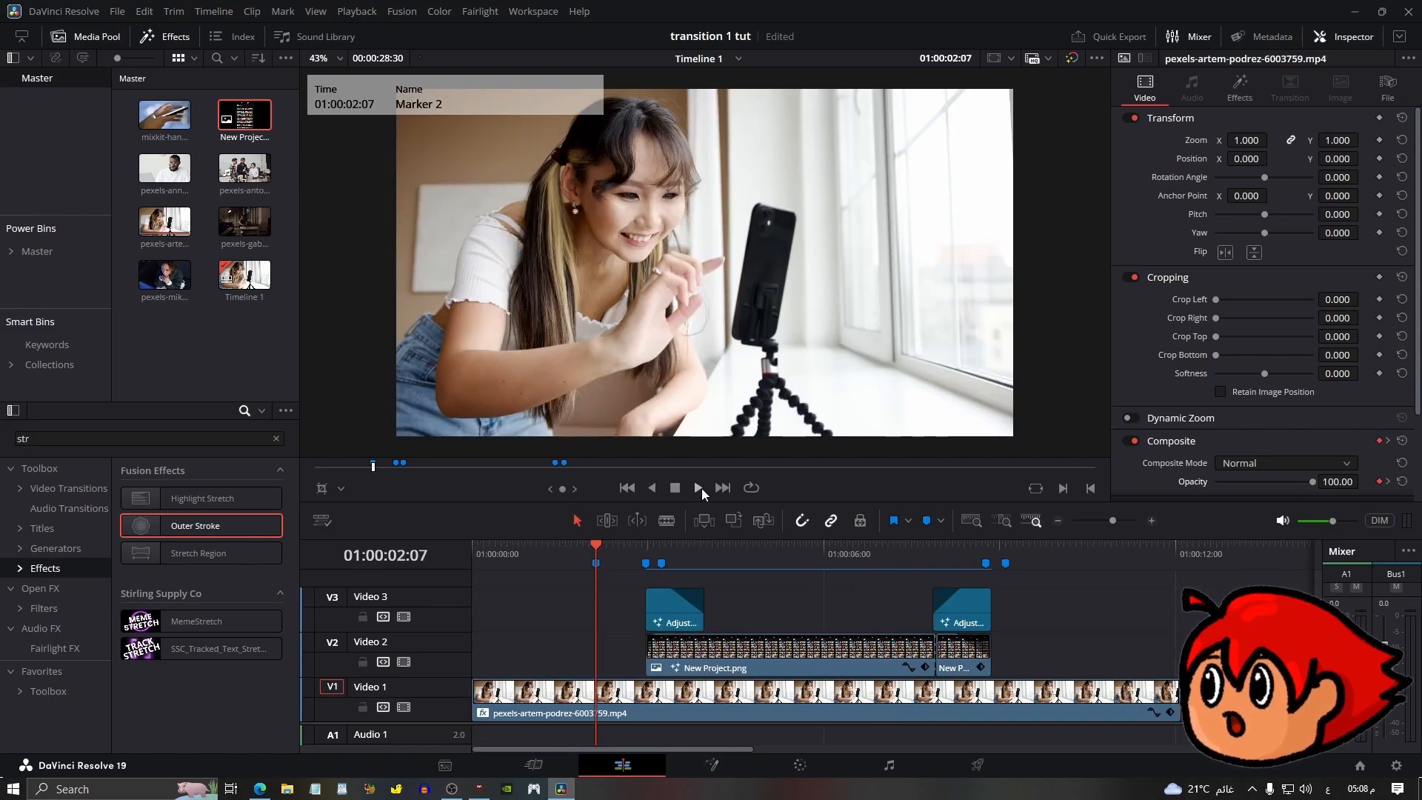
{"action": "left_click", "coordinate": [701, 487]}
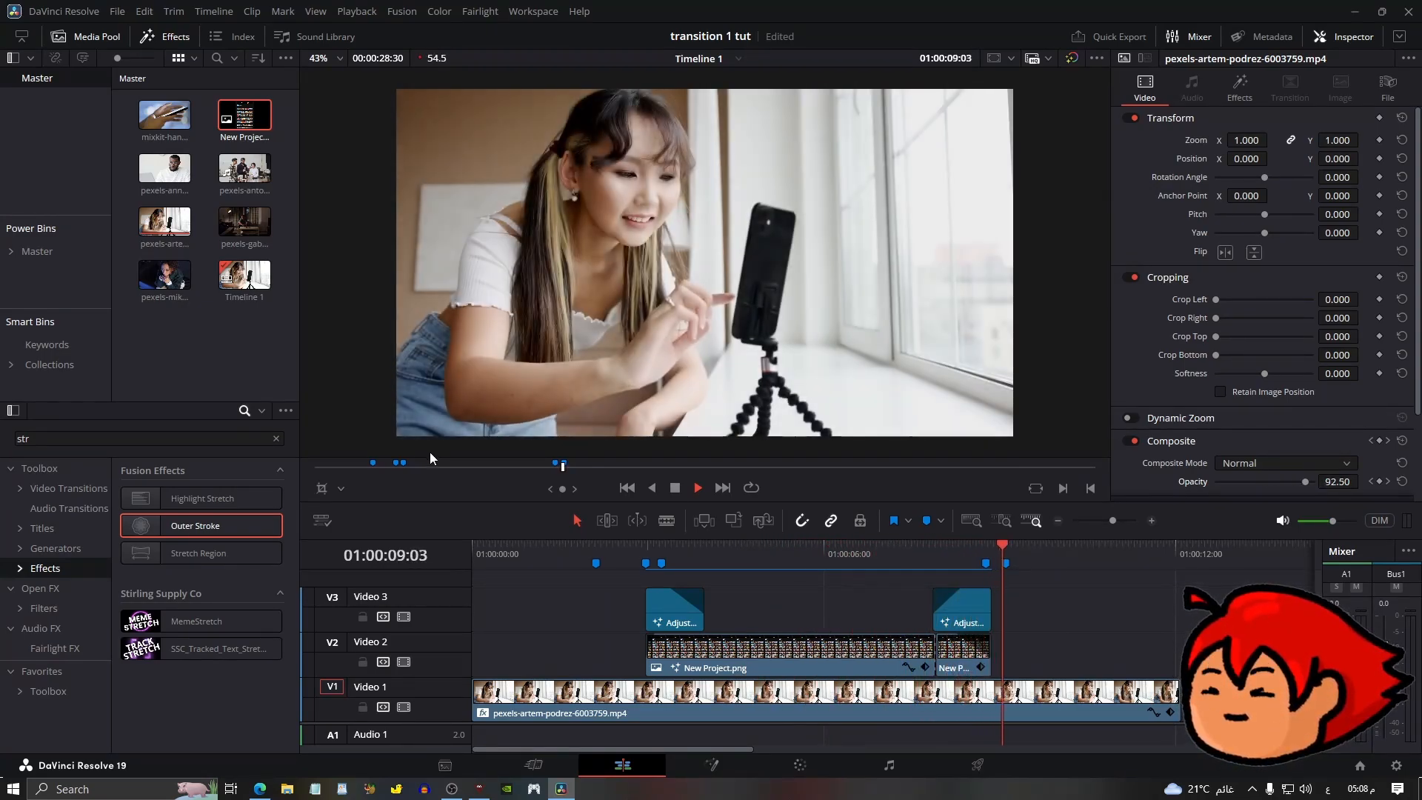
{"action": "key", "text": "space"}
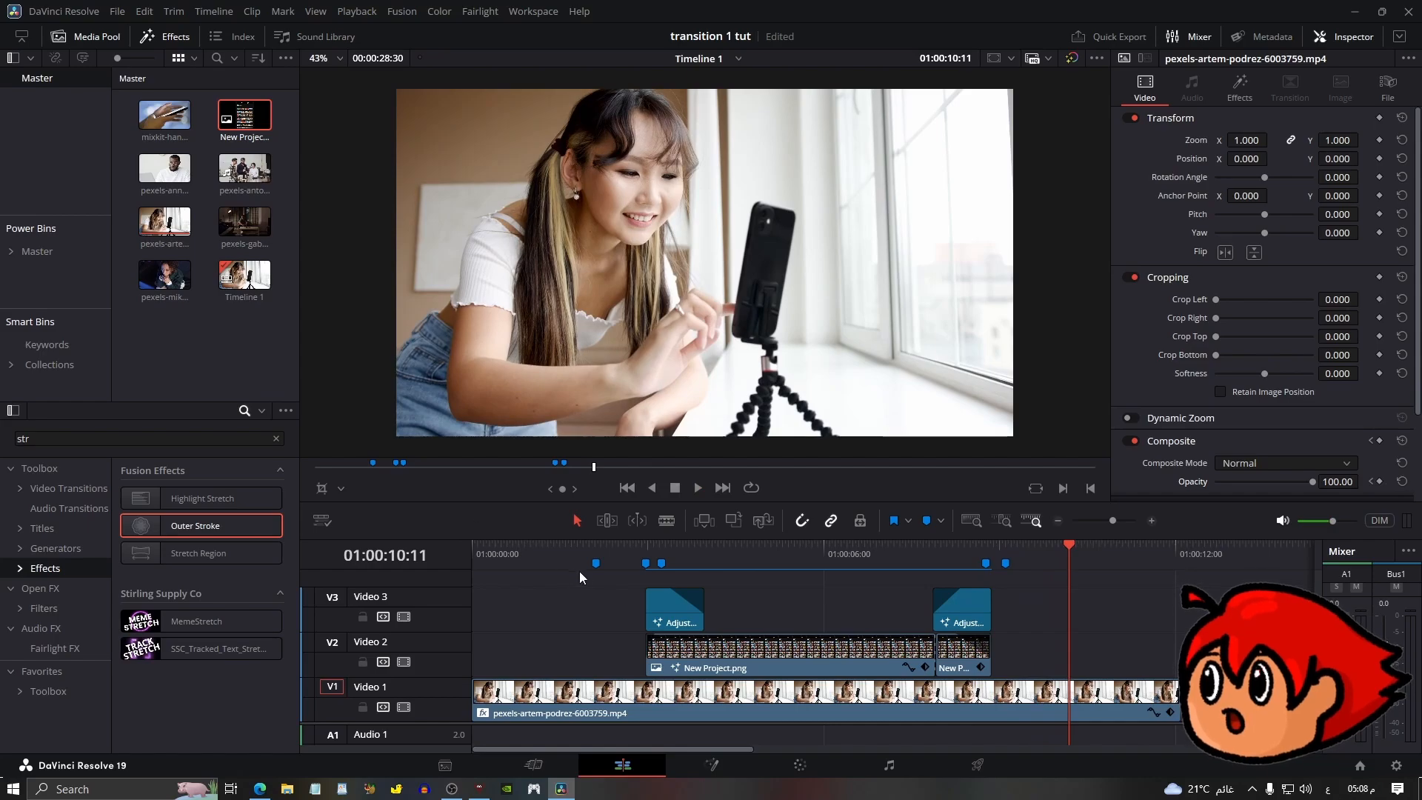